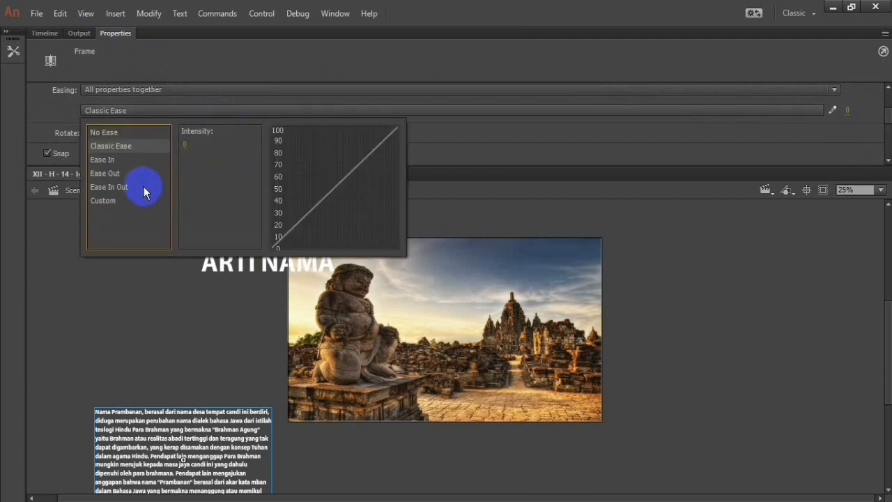
# Apply Bounce Ease In Out easing to the paragraph's classic tween on Layer 2 and play back the Scene 3 animation
pyautogui.click(119, 186)
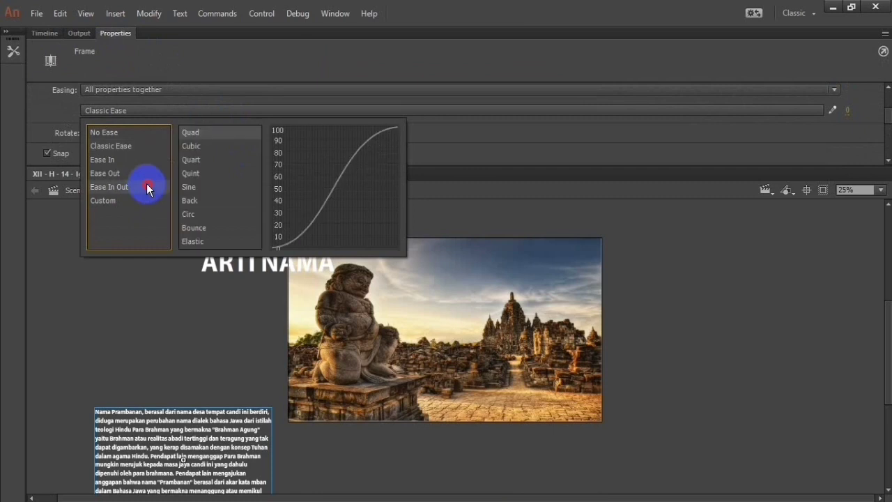
pyautogui.click(195, 227)
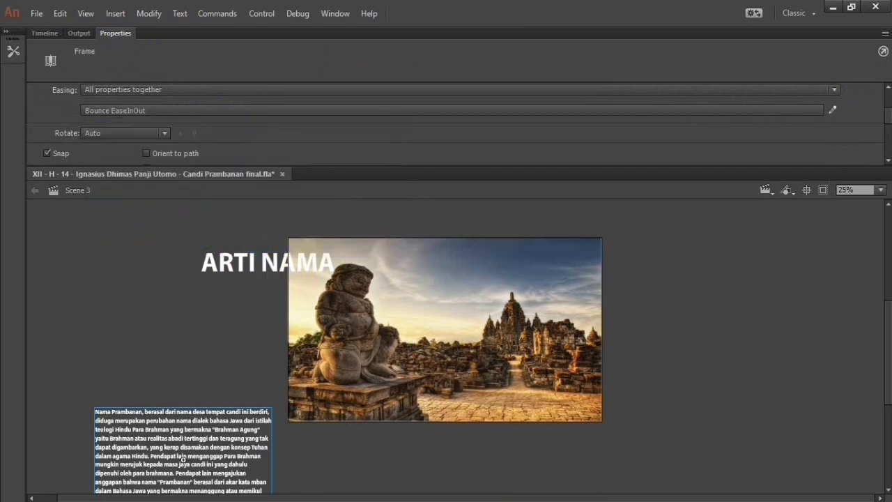
pyautogui.scroll(-2, 529, 245)
pyautogui.scroll(2, 608, 258)
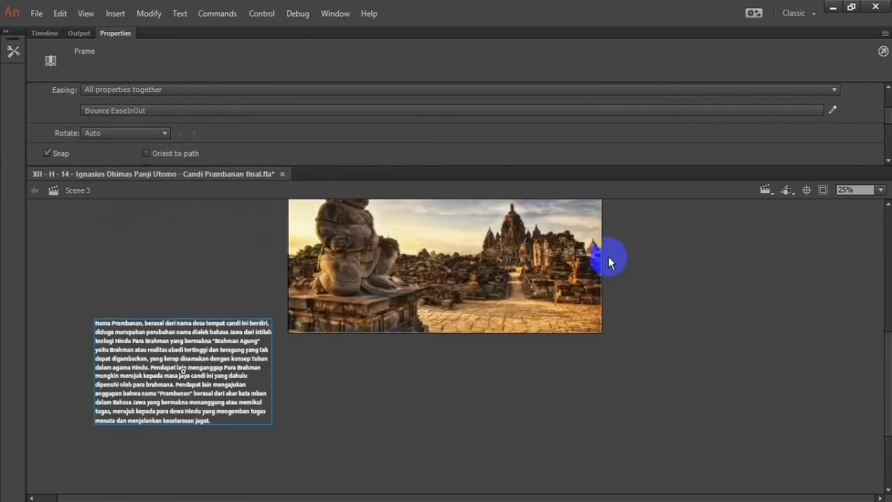
pyautogui.click(46, 33)
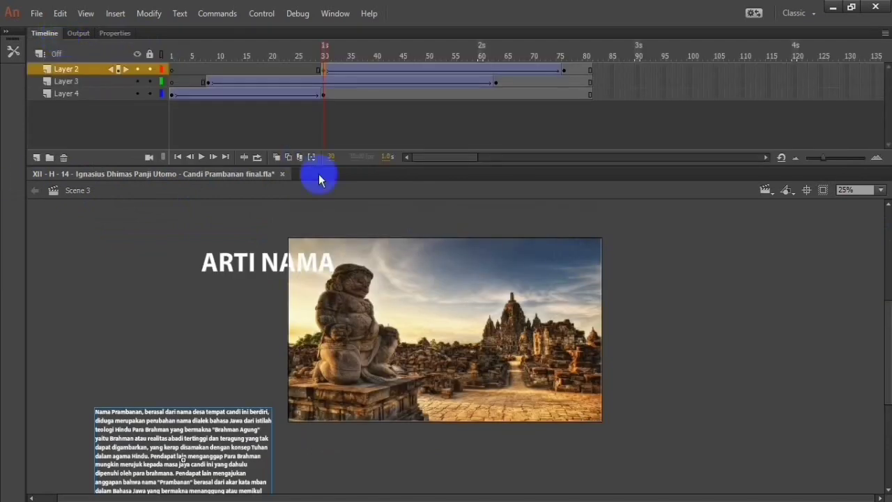
pyautogui.click(203, 154)
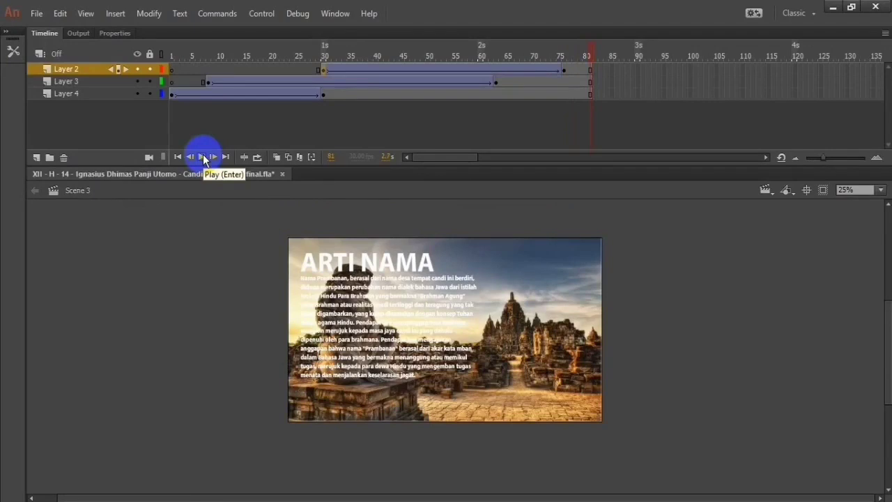
# Switch to Scene 4 and insert keyframes at frame 30 on Layers 2, 3 and 4
pyautogui.click(766, 189)
pyautogui.click(783, 249)
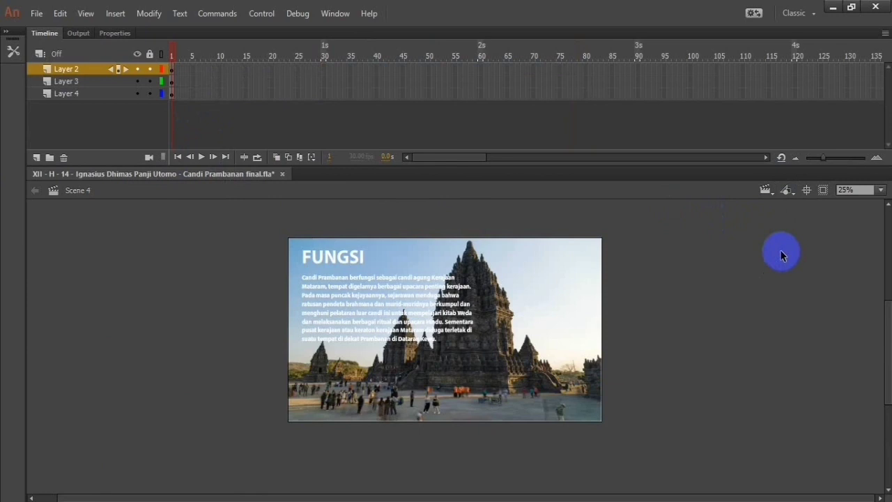
pyautogui.click(271, 69)
pyautogui.rightClick(322, 69)
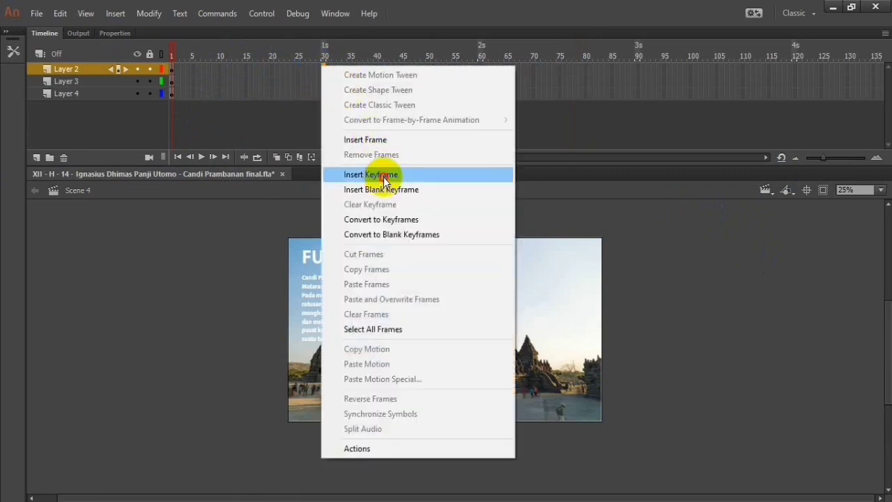
pyautogui.click(364, 173)
pyautogui.rightClick(324, 81)
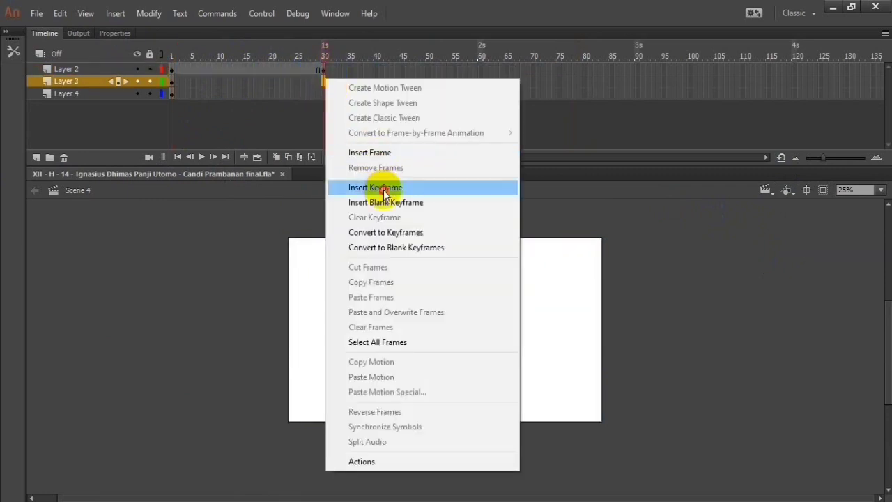
pyautogui.click(370, 189)
pyautogui.rightClick(323, 94)
pyautogui.click(392, 201)
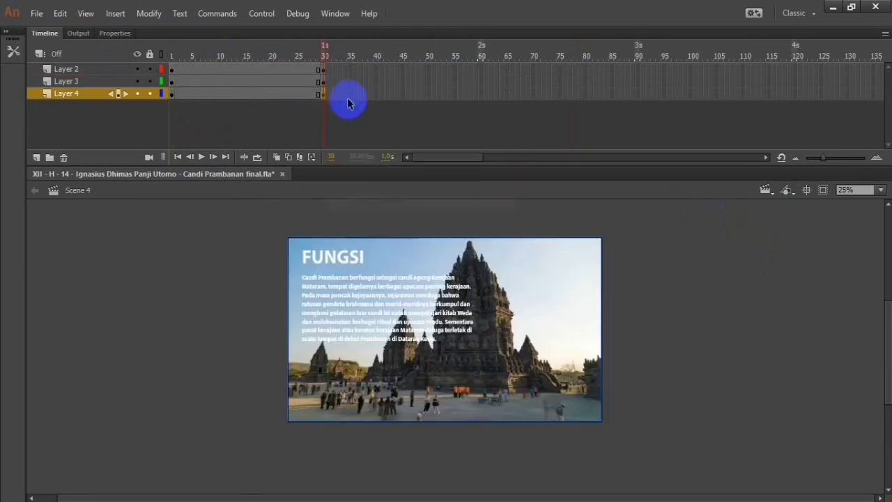
pyautogui.rightClick(482, 71)
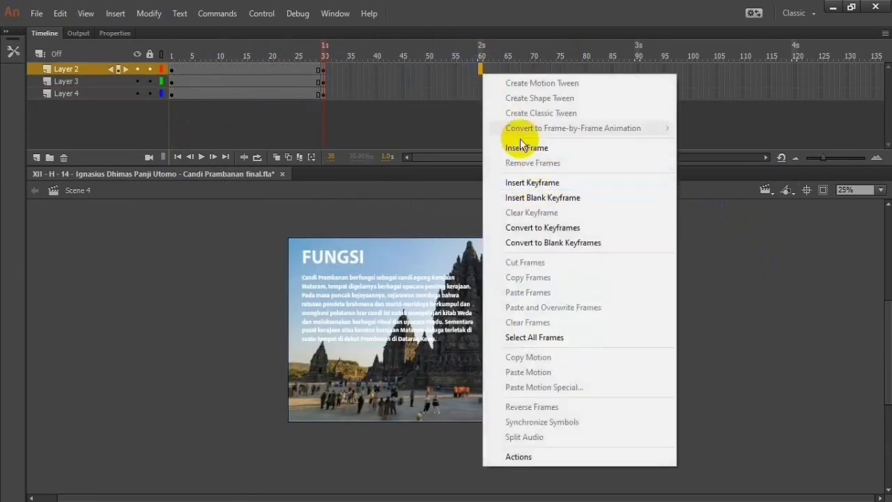
pyautogui.click(466, 75)
pyautogui.rightClick(480, 93)
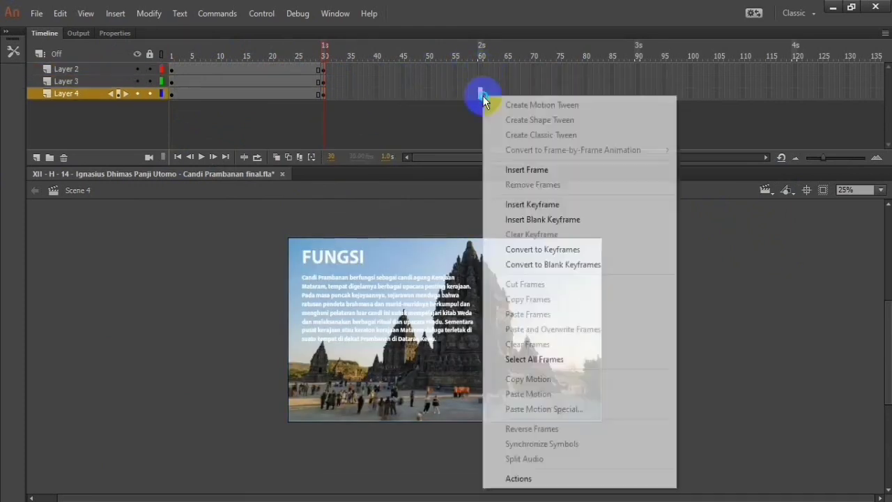
pyautogui.click(481, 77)
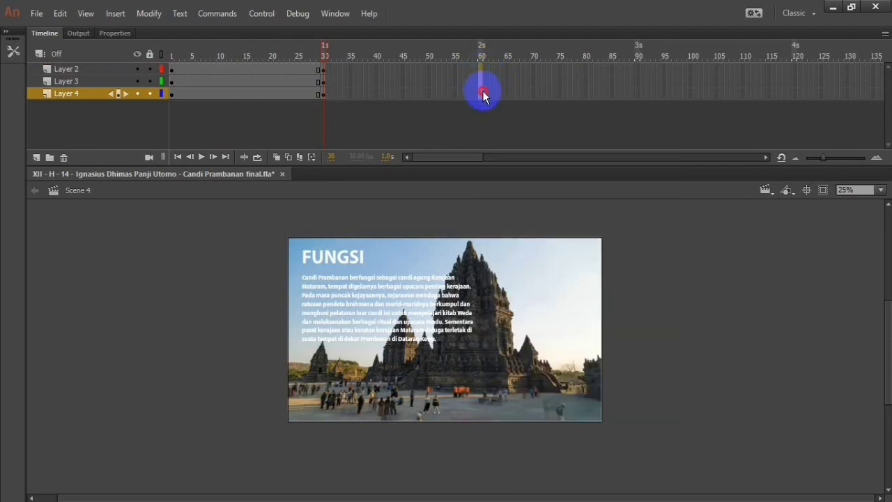
# Create classic tweens between frames 1 and 30 on Layers 2, 3 and 4
pyautogui.rightClick(303, 70)
pyautogui.click(387, 106)
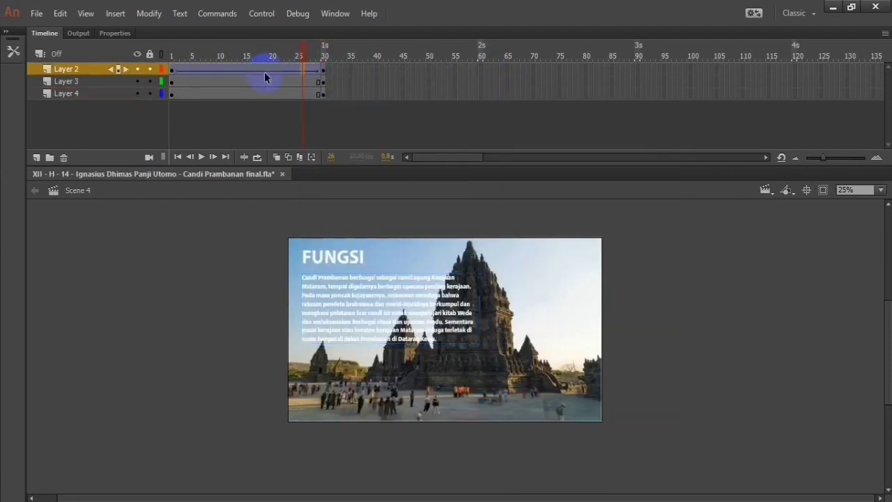
pyautogui.rightClick(268, 83)
pyautogui.click(369, 122)
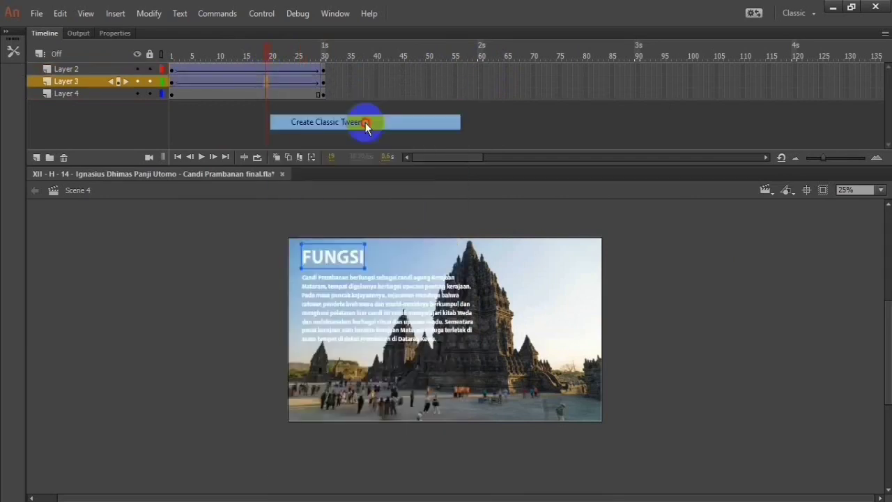
pyautogui.rightClick(268, 95)
pyautogui.click(356, 204)
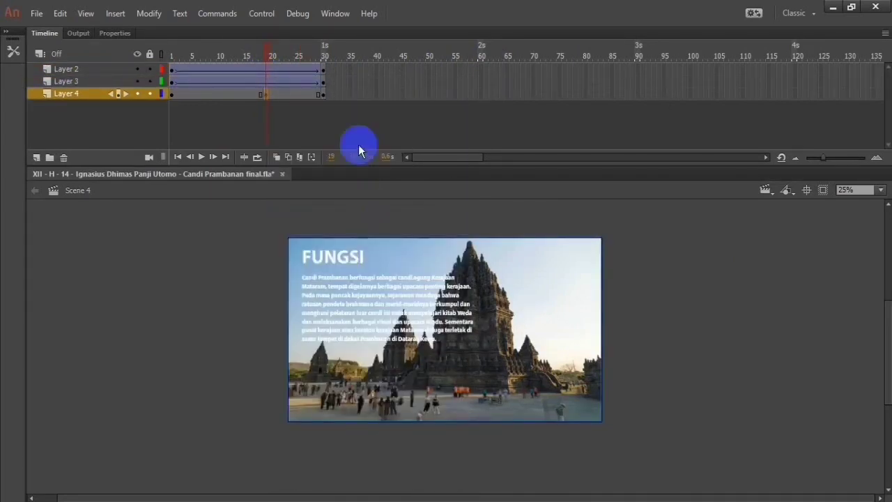
pyautogui.rightClick(277, 95)
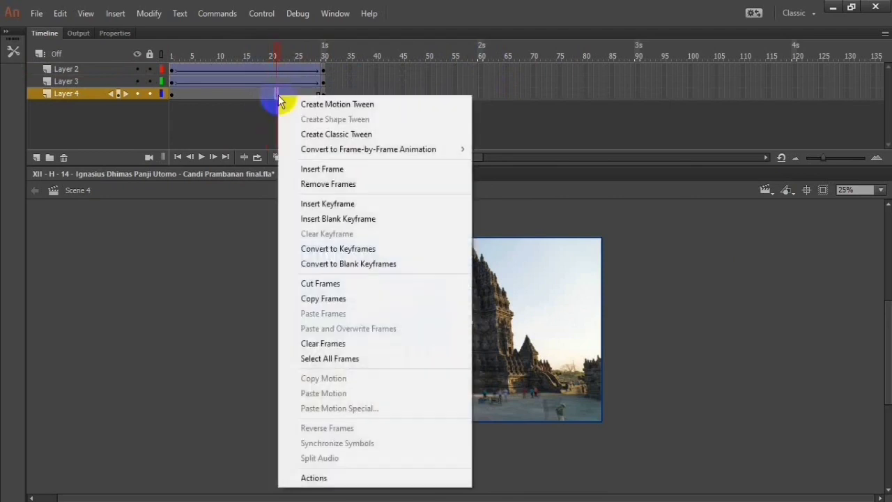
pyautogui.click(369, 132)
# Extend Layers 2, 3 and 4 to frame 60 by inserting frames
pyautogui.moveTo(479, 70); pyautogui.dragTo(480, 93)
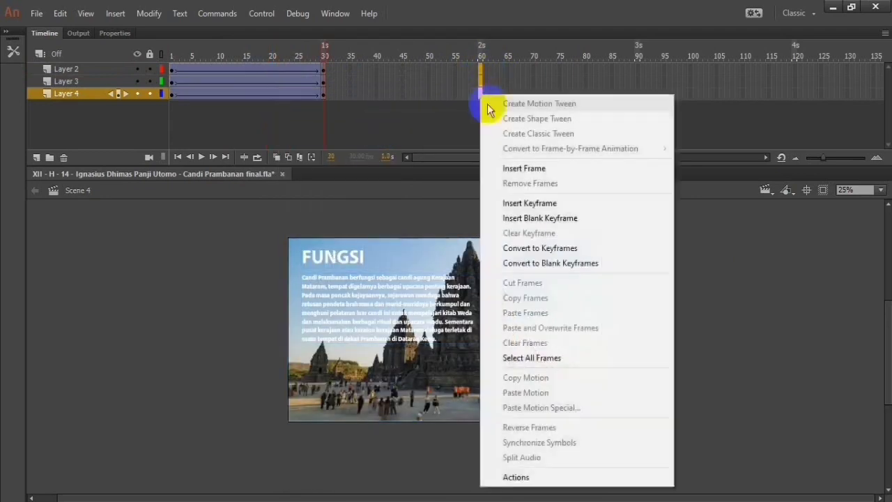
pyautogui.rightClick(480, 94)
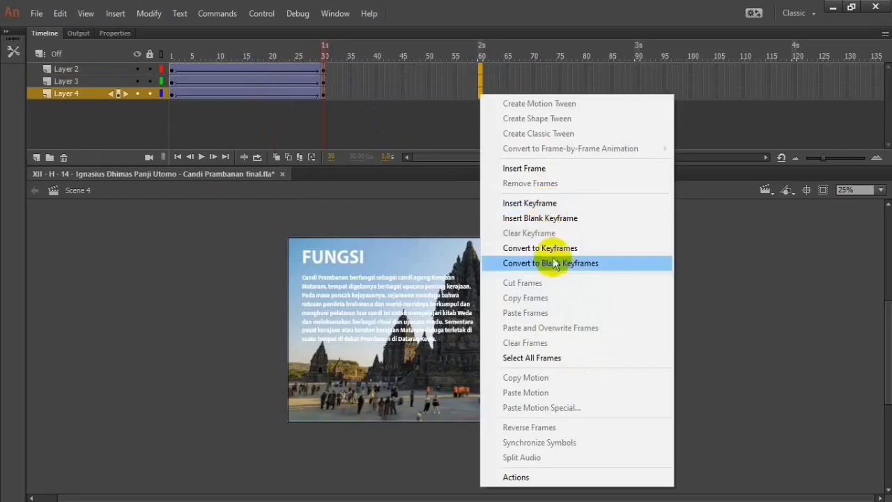
pyautogui.click(547, 169)
pyautogui.click(506, 80)
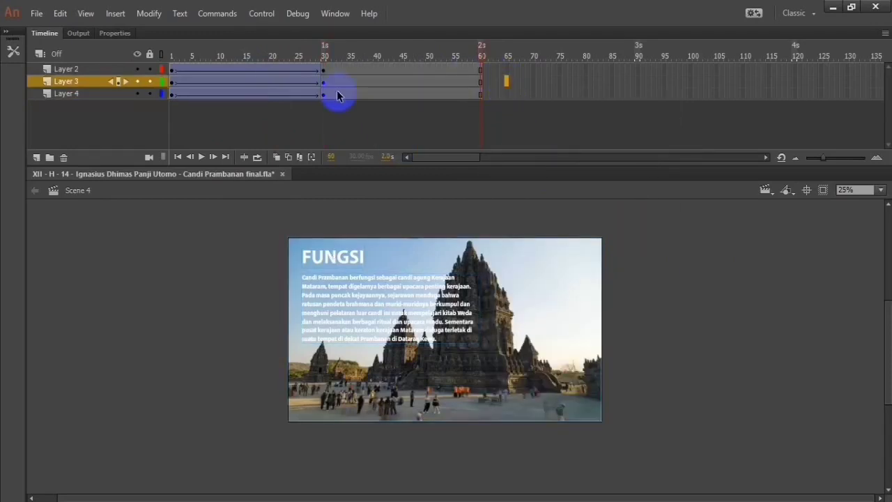
# Shift the Layer 2 tween along the timeline so it starts at frame 8
pyautogui.moveTo(167, 98); pyautogui.dragTo(198, 69)
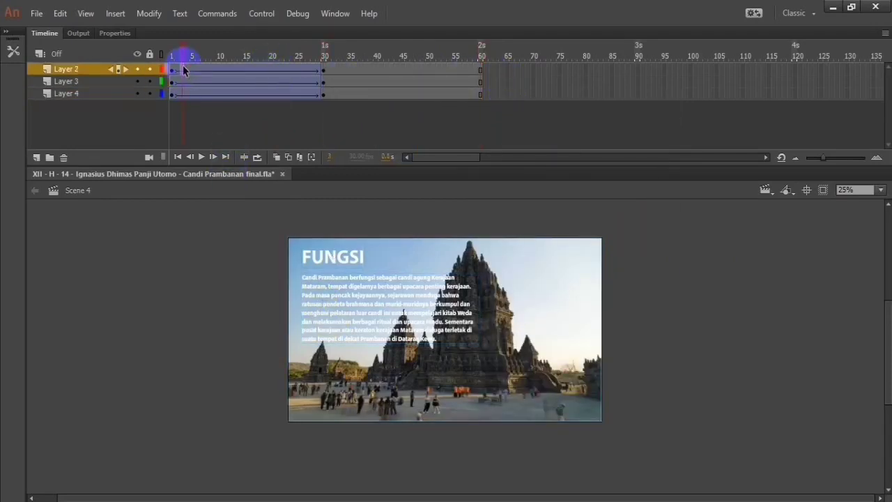
pyautogui.rightClick(200, 71)
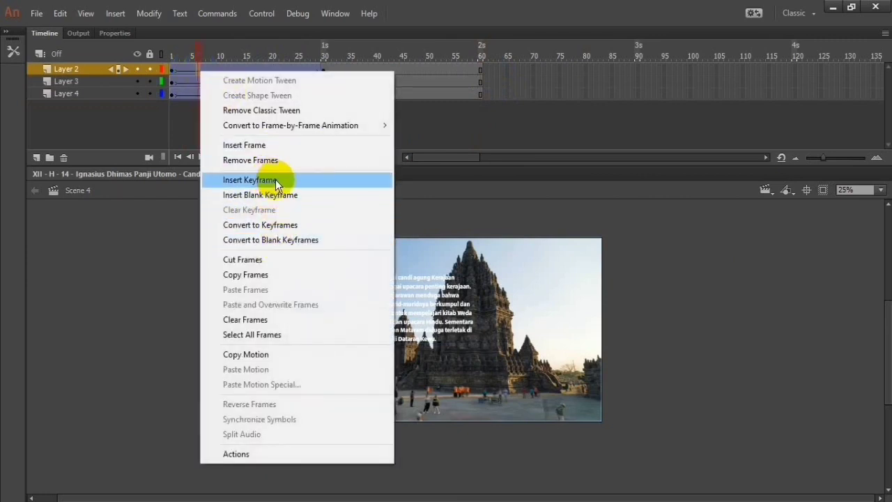
pyautogui.click(164, 259)
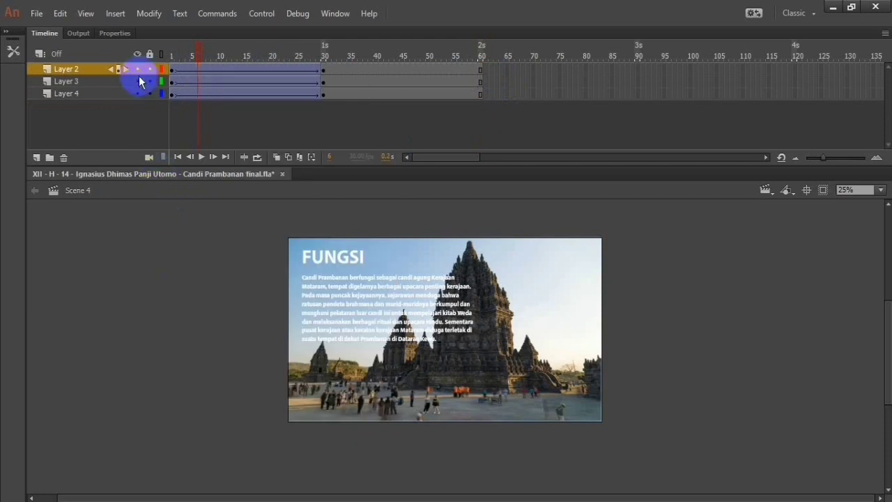
pyautogui.moveTo(170, 72); pyautogui.dragTo(328, 73)
# Try ending Layer 2 with a keyframe at frame 61 and removing its classic tween
pyautogui.rightClick(484, 70)
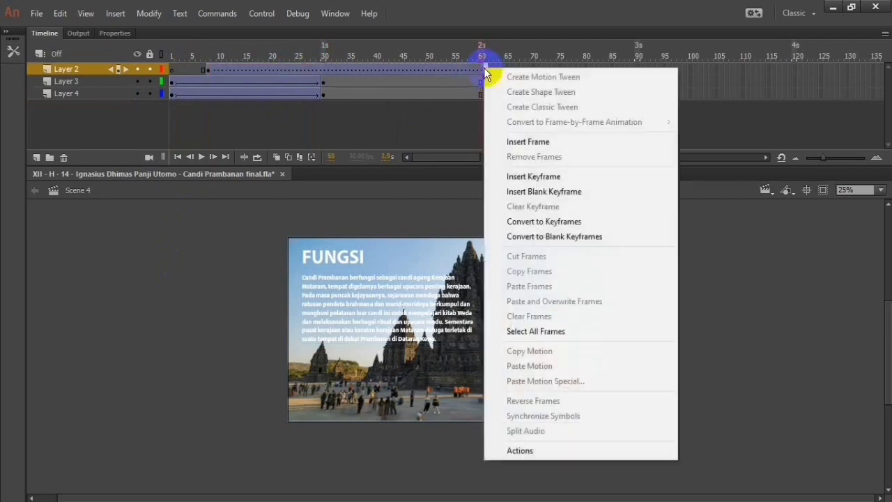
pyautogui.click(548, 177)
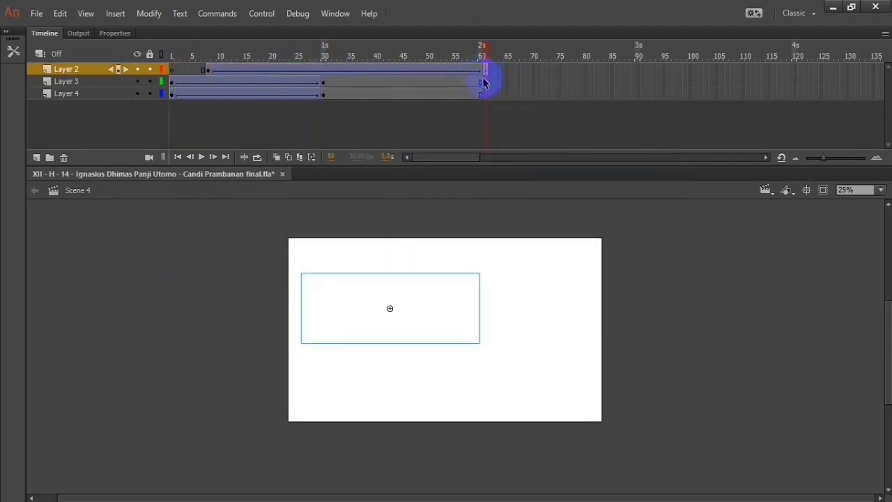
pyautogui.click(434, 72)
pyautogui.rightClick(434, 71)
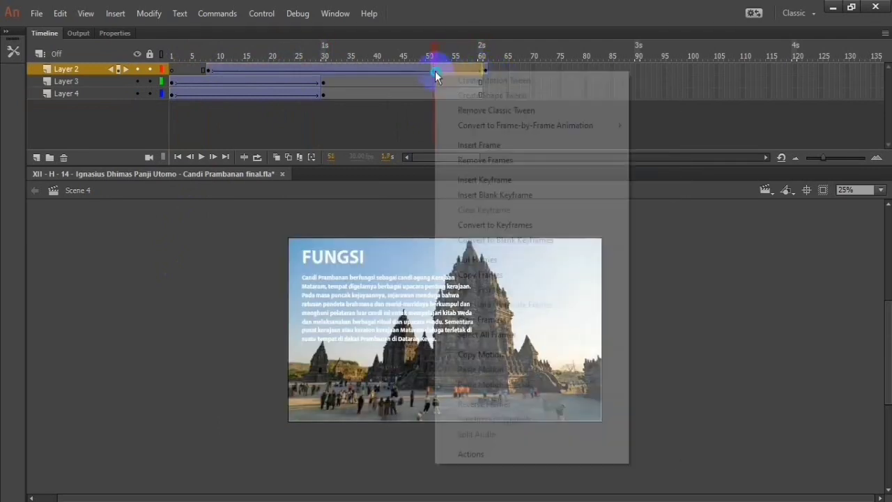
pyautogui.click(498, 113)
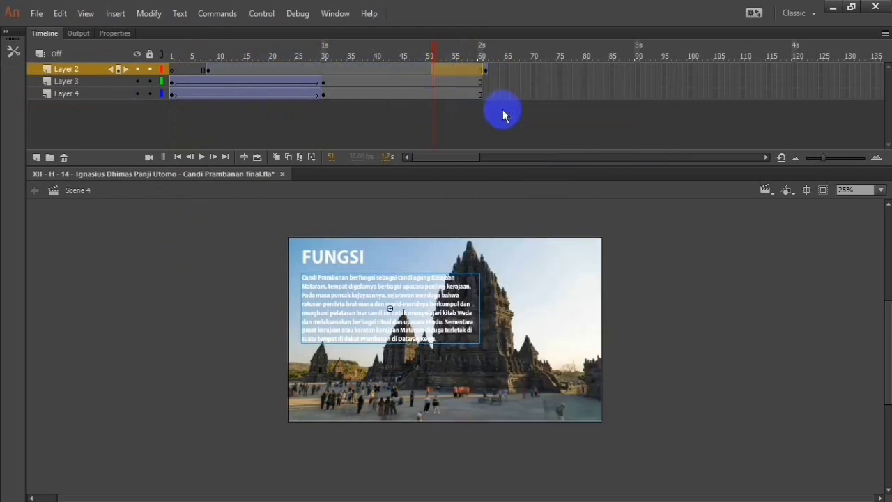
# Undo the tween removal and the keyframe insertion at frame 61 on Layer 2
pyautogui.hotkey('ctrl', 'z')
pyautogui.hotkey('ctrl', 'z')
pyautogui.hotkey('ctrl', 'z')
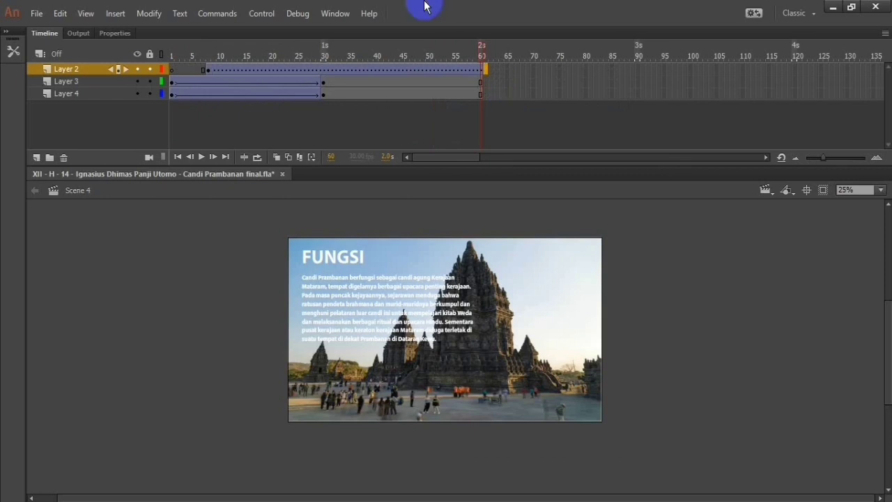
# Extend Layer 2 to frame 61 and close its tween with a keyframe at frame 62
pyautogui.rightClick(486, 68)
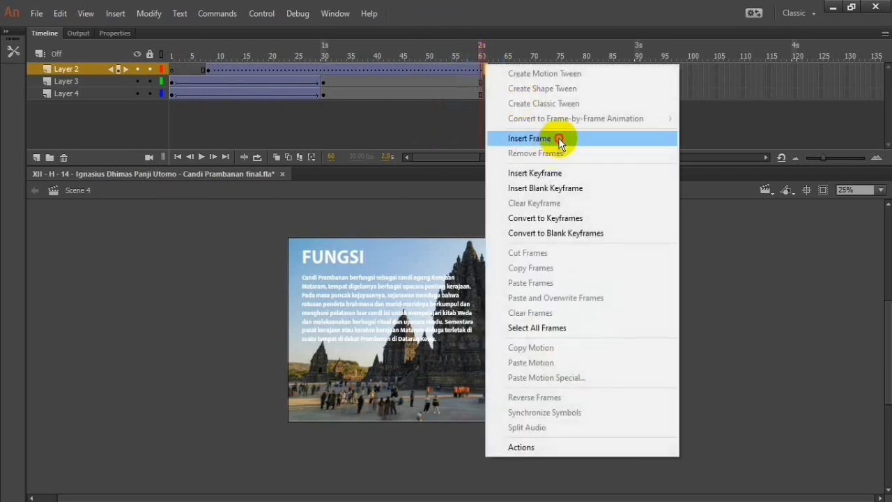
pyautogui.click(558, 137)
pyautogui.rightClick(485, 69)
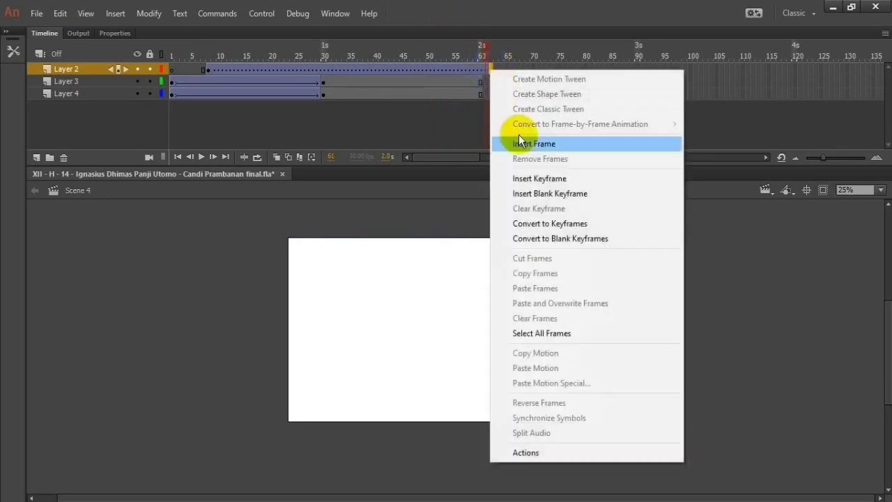
pyautogui.click(559, 178)
pyautogui.click(497, 84)
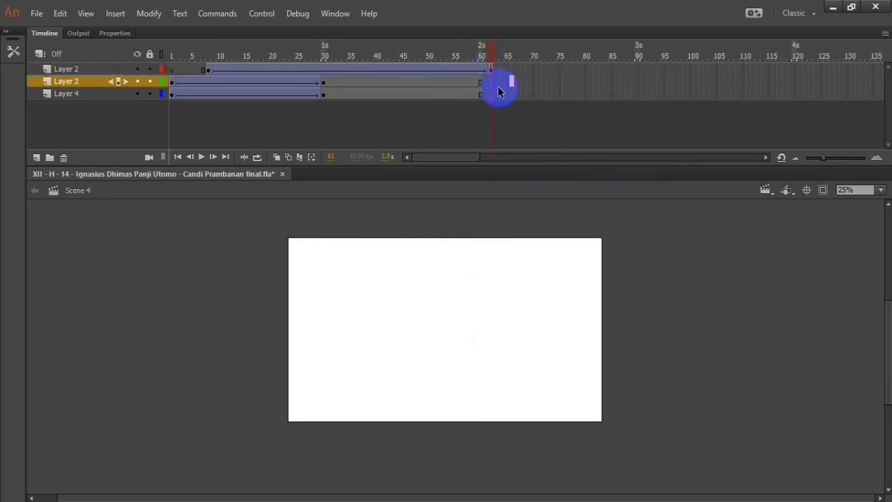
# Shift the Layer 3 tween to start at frame 11 and the Layer 4 tween to start at frame 5
pyautogui.moveTo(173, 84); pyautogui.dragTo(322, 84)
pyautogui.click(369, 84)
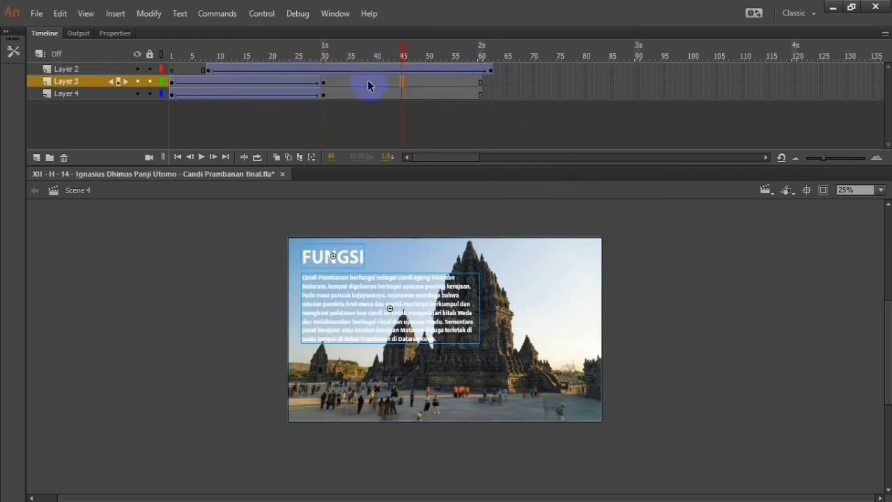
pyautogui.moveTo(175, 84); pyautogui.dragTo(325, 84)
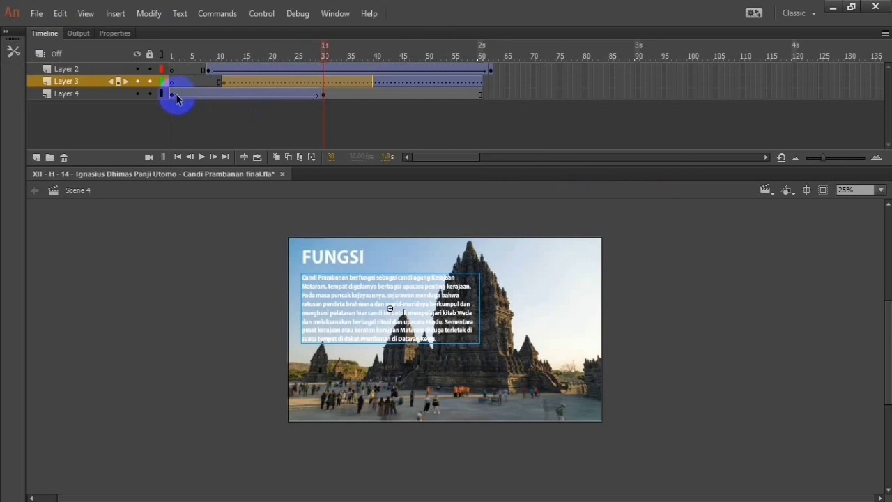
pyautogui.moveTo(176, 100); pyautogui.dragTo(287, 95)
# Insert closing keyframes at frame 62 on Layers 3 and 4
pyautogui.click(491, 93)
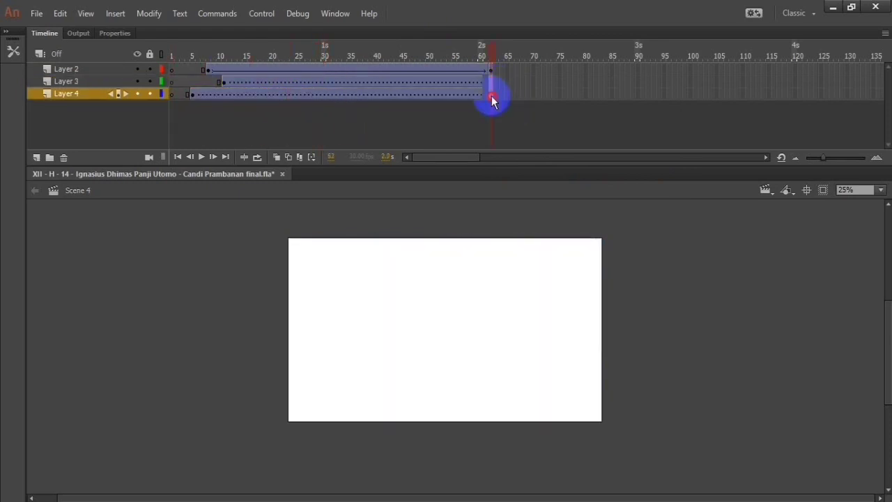
pyautogui.rightClick(492, 93)
pyautogui.click(567, 204)
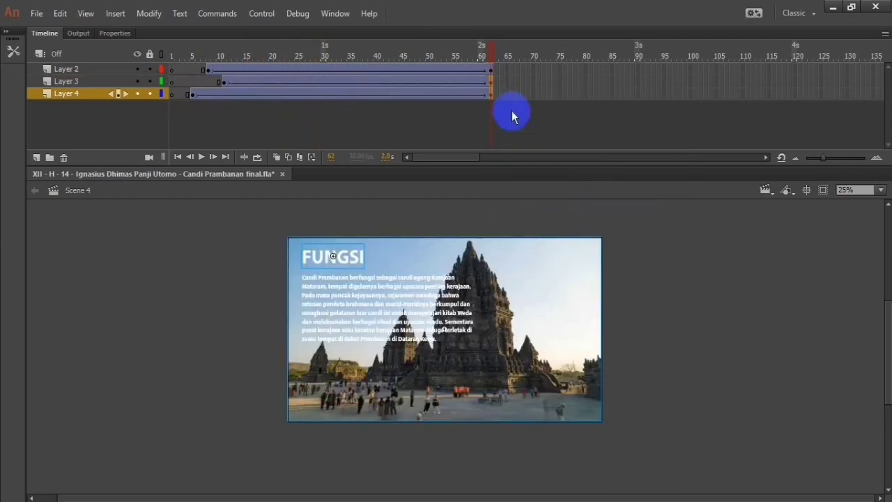
pyautogui.click(507, 82)
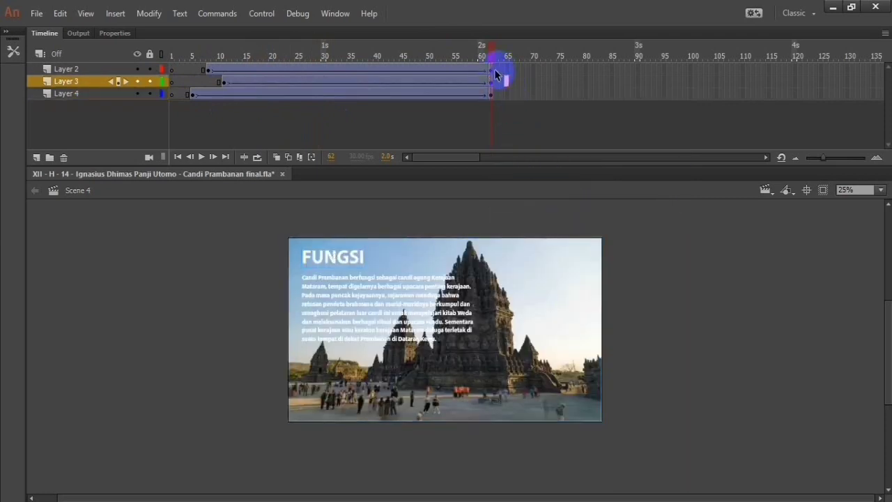
# Extend Layers 2, 3 and 4 to frame 75 by inserting frames
pyautogui.moveTo(496, 74); pyautogui.dragTo(561, 93)
pyautogui.click(562, 73)
pyautogui.rightClick(562, 94)
pyautogui.click(585, 167)
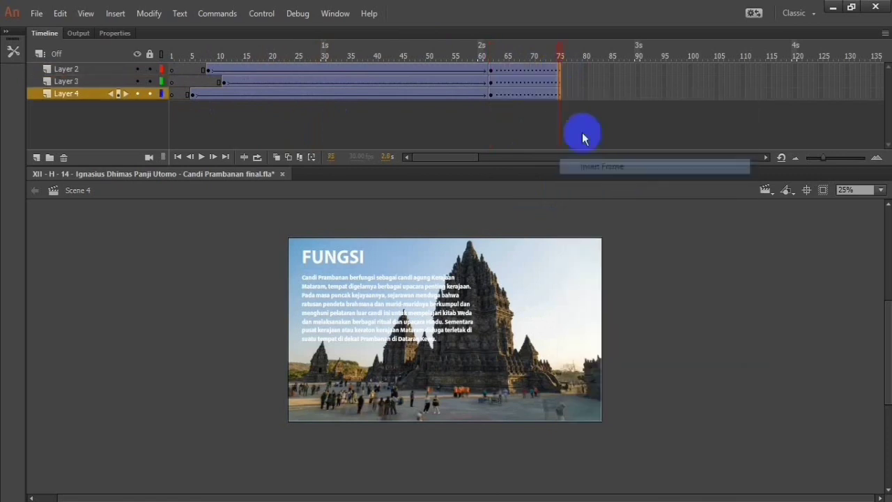
# Remove the classic tweens after frame 62 on Layers 2, 3 and 4
pyautogui.rightClick(549, 70)
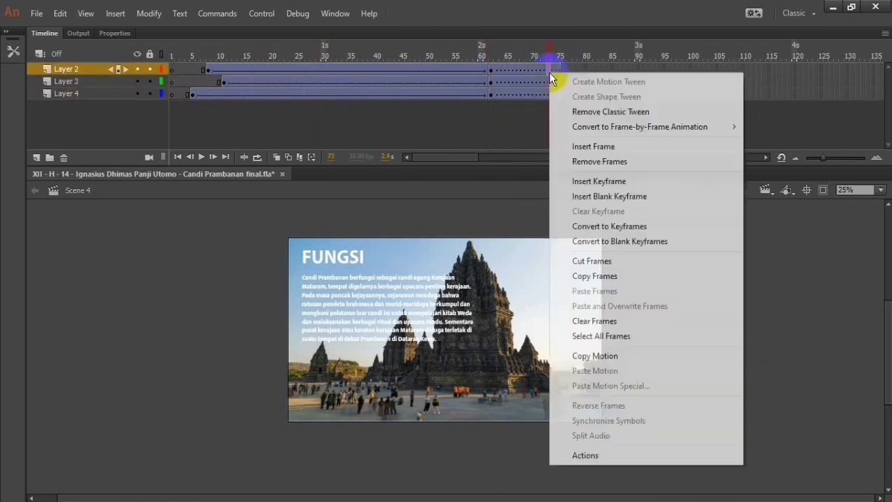
pyautogui.click(583, 112)
pyautogui.rightClick(533, 83)
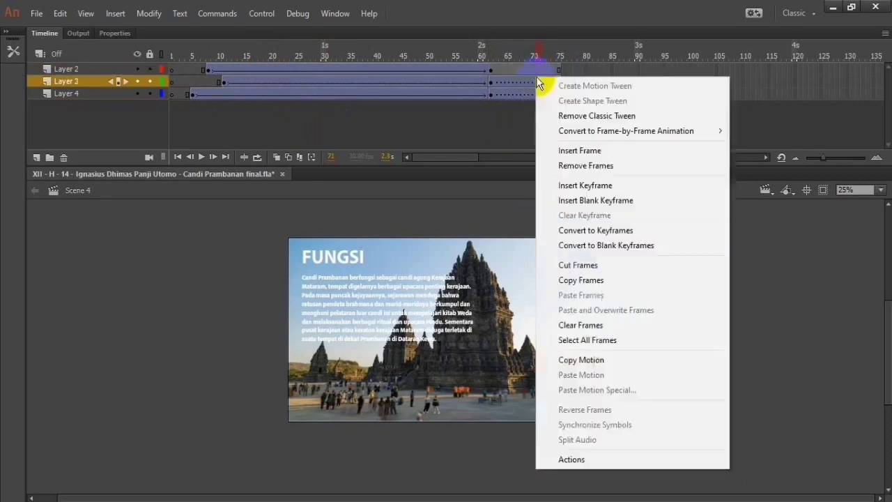
pyautogui.click(543, 115)
pyautogui.click(506, 97)
pyautogui.rightClick(506, 97)
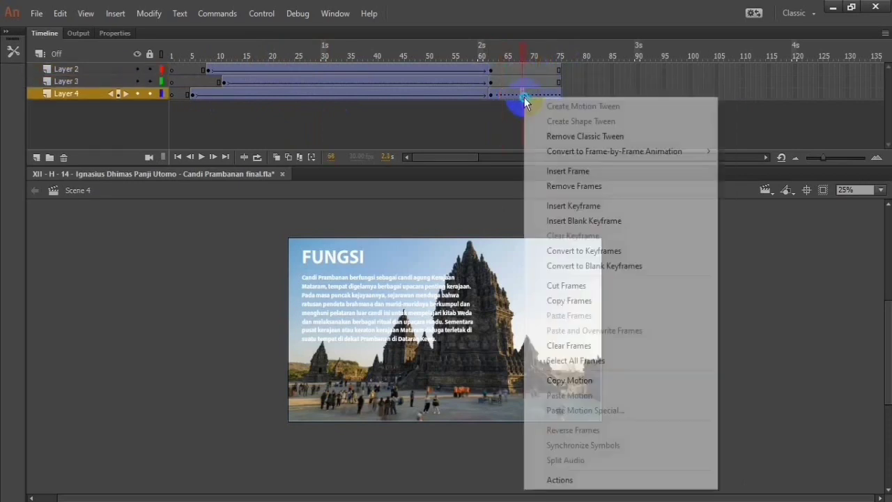
pyautogui.click(589, 135)
# Insert keyframes at frame 63 on Layers 4, 3 and 2
pyautogui.rightClick(492, 101)
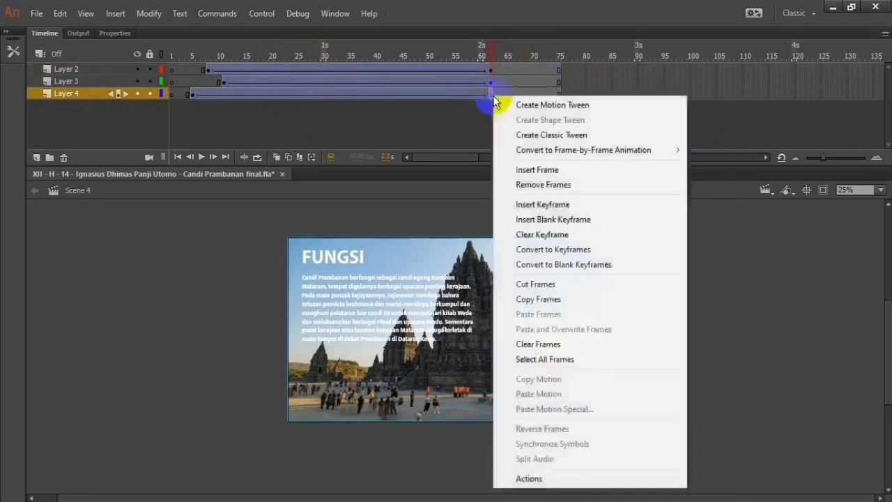
pyautogui.click(547, 203)
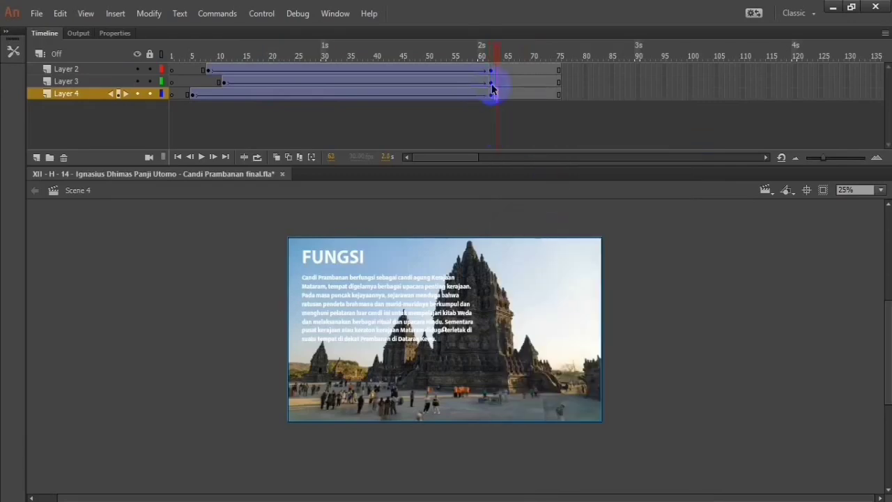
pyautogui.rightClick(496, 82)
pyautogui.click(540, 191)
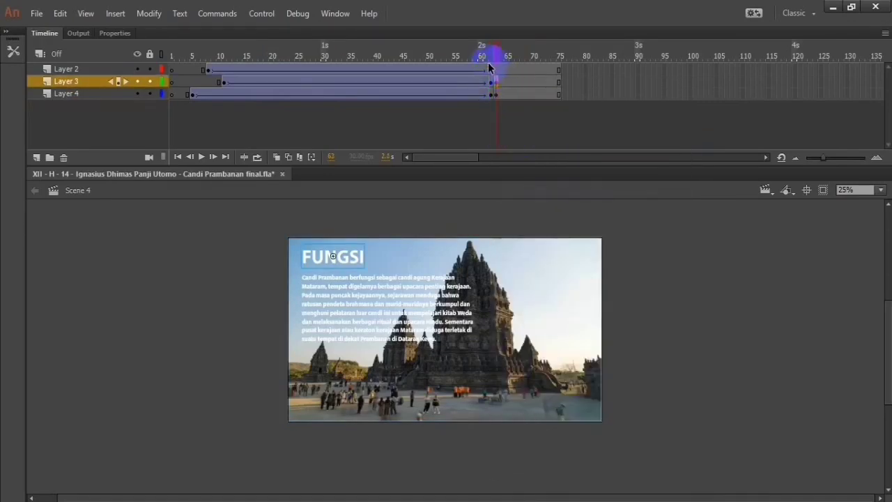
pyautogui.rightClick(494, 70)
pyautogui.click(540, 172)
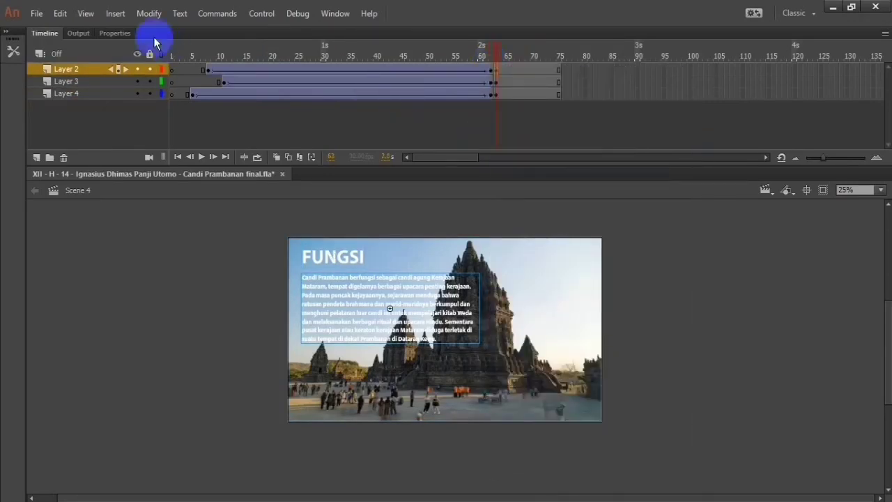
# Shift frames 52 to 62 of Layer 2 earlier, putting keyframes at frames 48 and 58
pyautogui.click(471, 72)
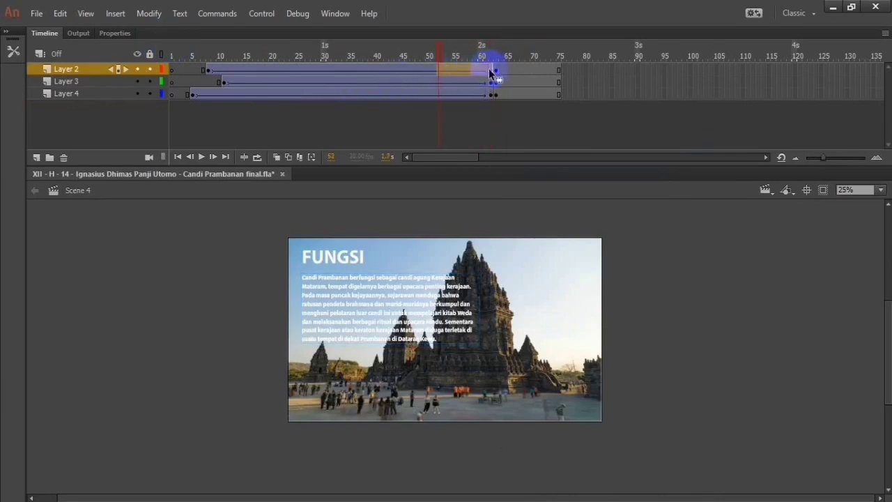
pyautogui.moveTo(490, 73); pyautogui.dragTo(472, 71)
pyautogui.click(472, 72)
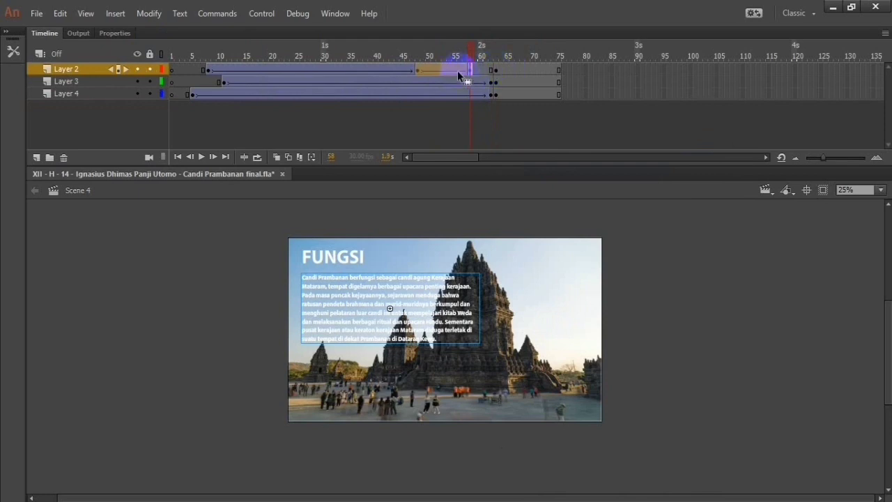
# Insert a frame within Layer 2's second tween and remove the classic tween from the span starting at frame 48
pyautogui.click(618, 82)
pyautogui.click(434, 70)
pyautogui.rightClick(436, 71)
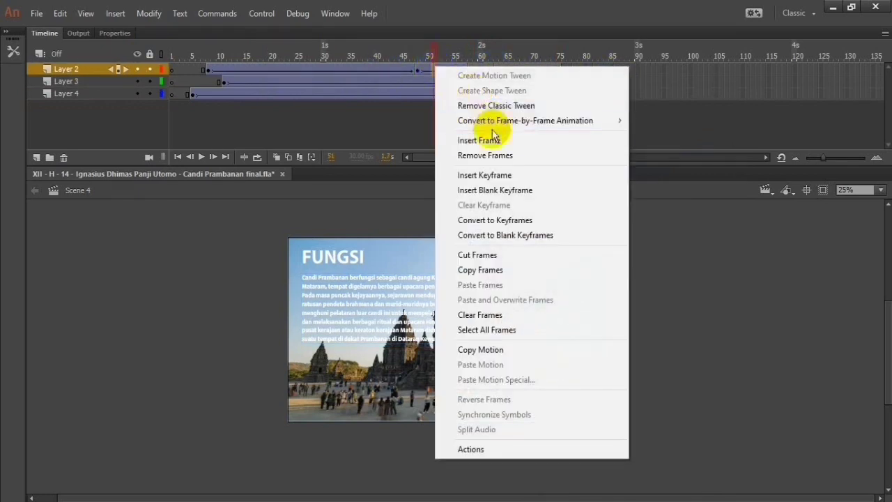
pyautogui.click(490, 139)
pyautogui.rightClick(436, 72)
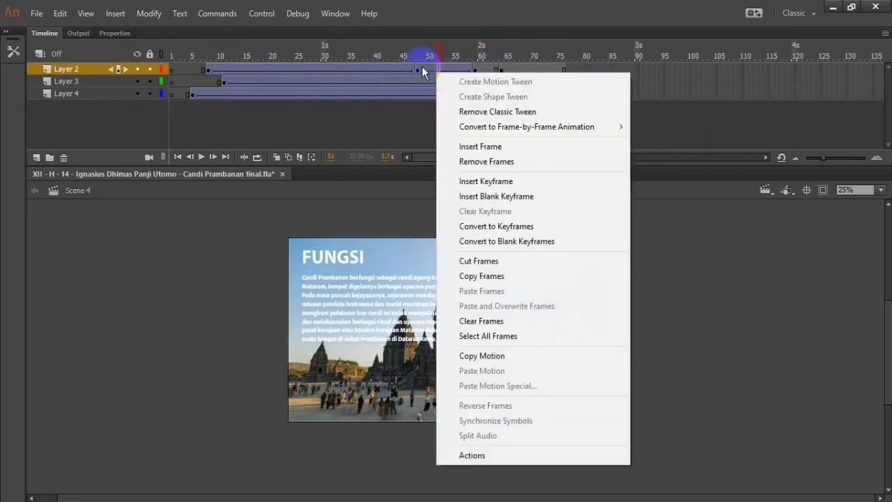
pyautogui.click(462, 112)
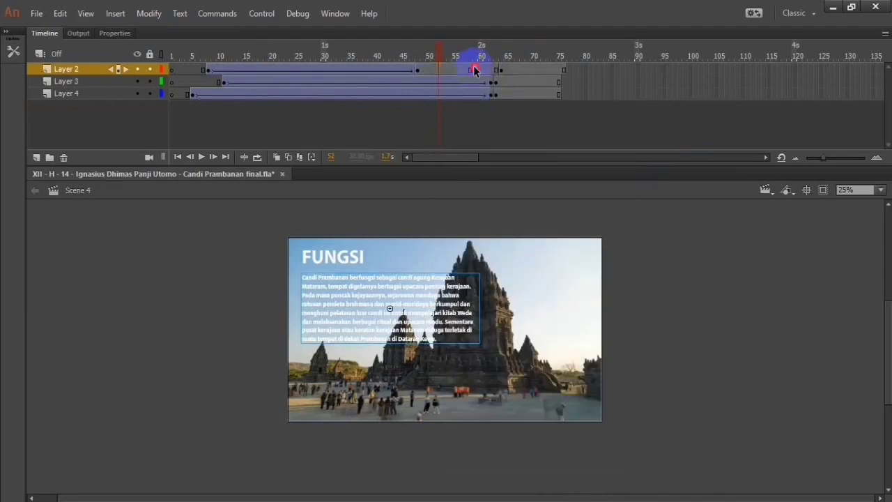
# Remove the extra frame at frame 59 on Layer 2 and clear the keyframe there
pyautogui.rightClick(475, 71)
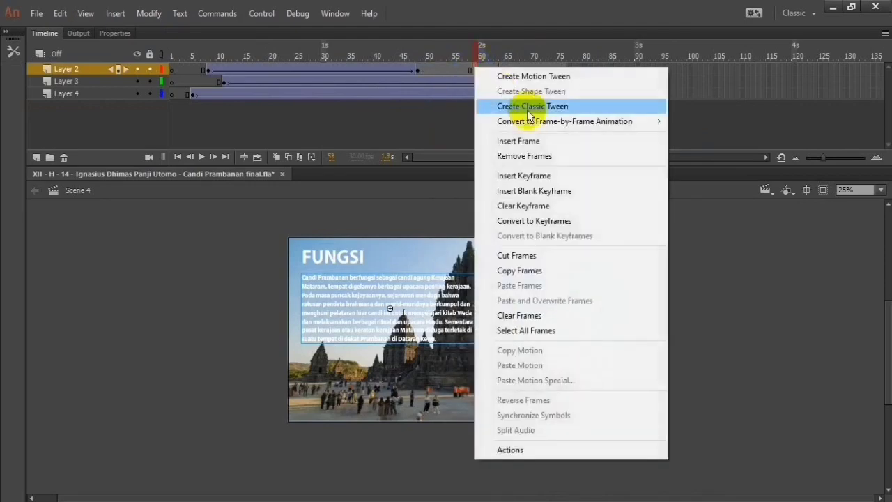
pyautogui.click(551, 156)
pyautogui.rightClick(477, 71)
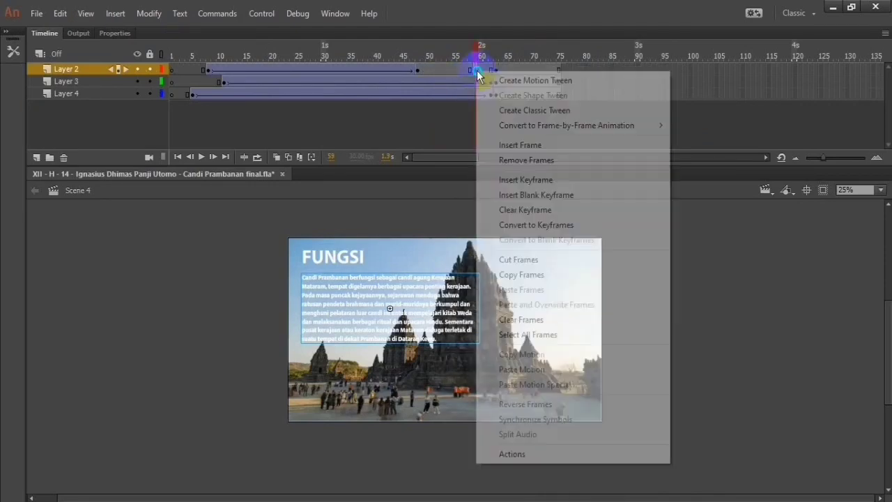
pyautogui.click(556, 209)
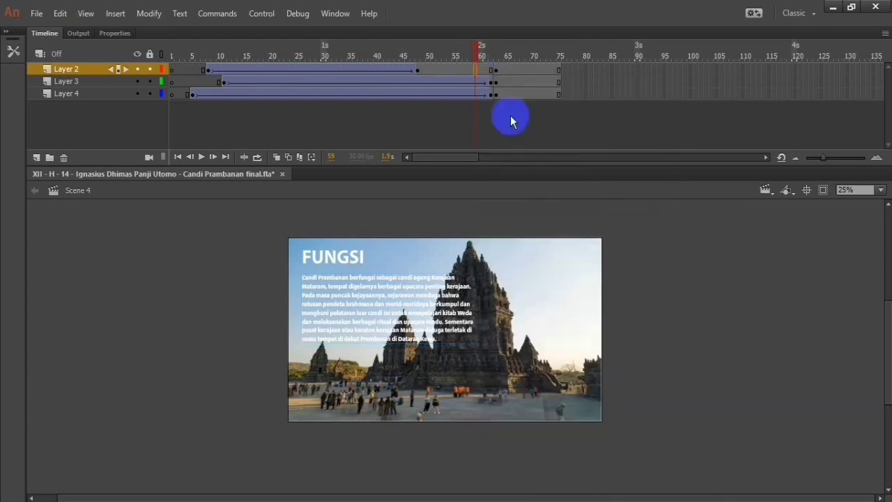
pyautogui.rightClick(495, 71)
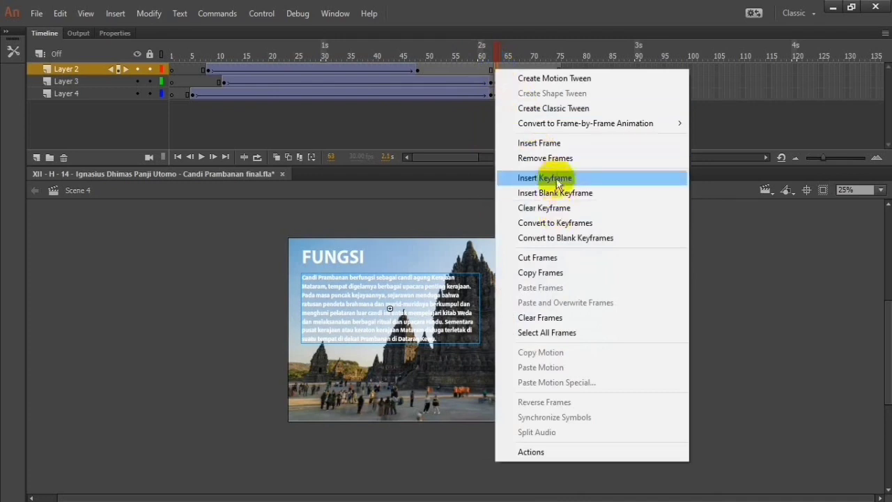
pyautogui.click(566, 239)
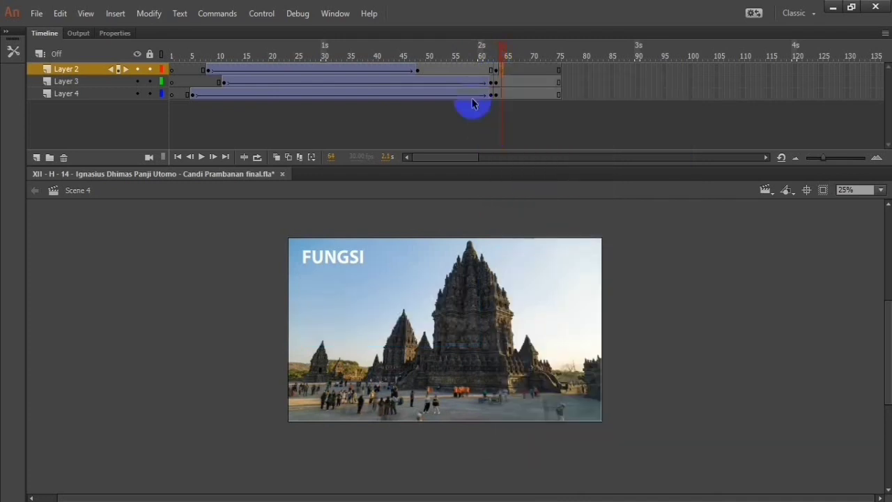
pyautogui.press(',')
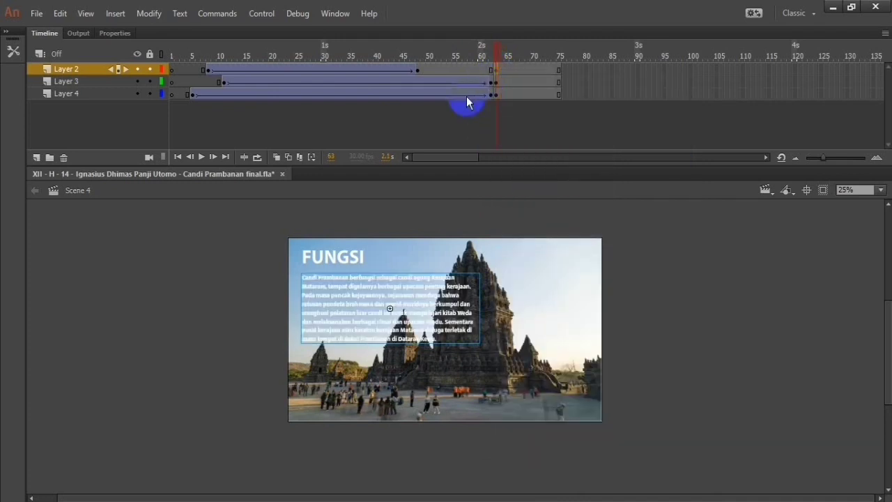
# Clear the keyframes at frame 63 on Layers 2, 3 and 4
pyautogui.rightClick(489, 72)
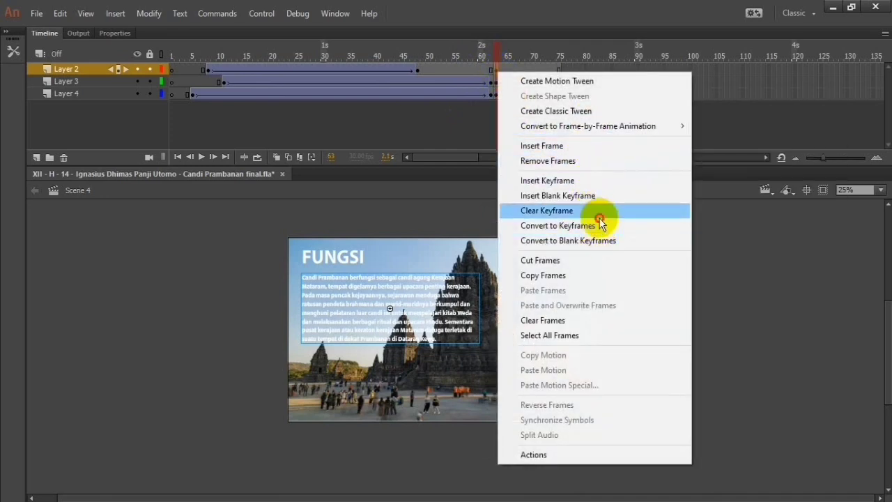
pyautogui.click(476, 73)
pyautogui.rightClick(495, 83)
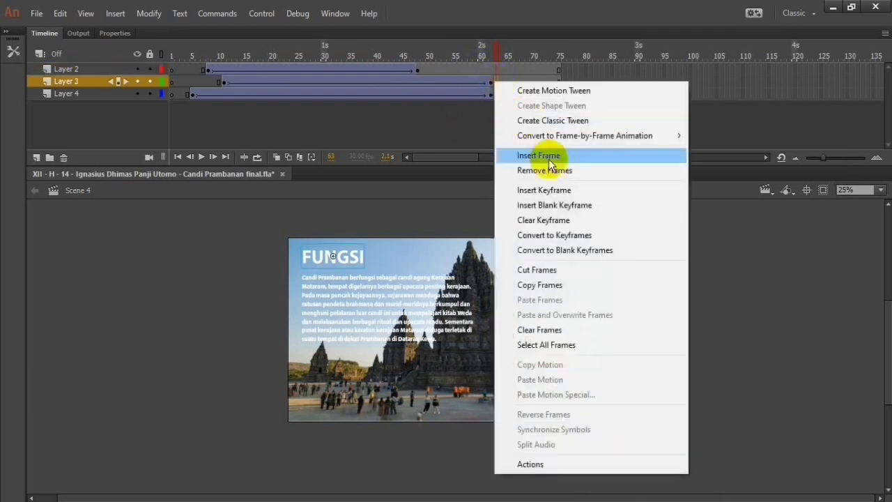
pyautogui.click(563, 219)
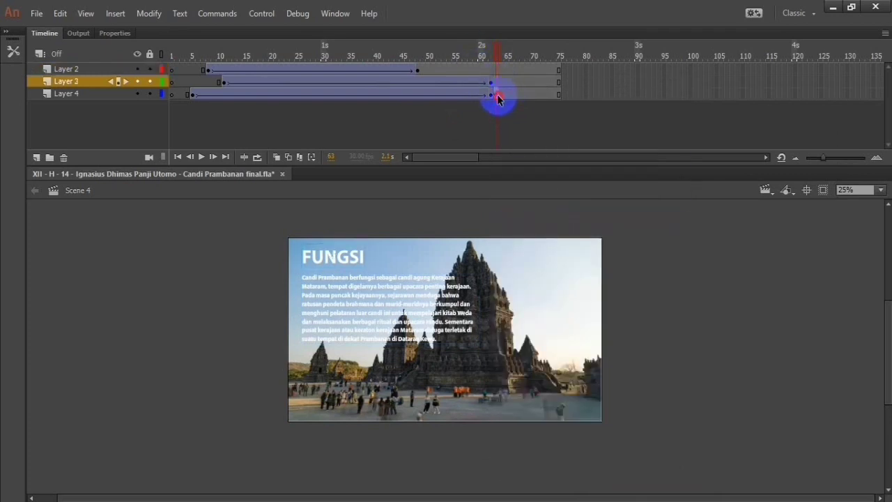
pyautogui.rightClick(498, 94)
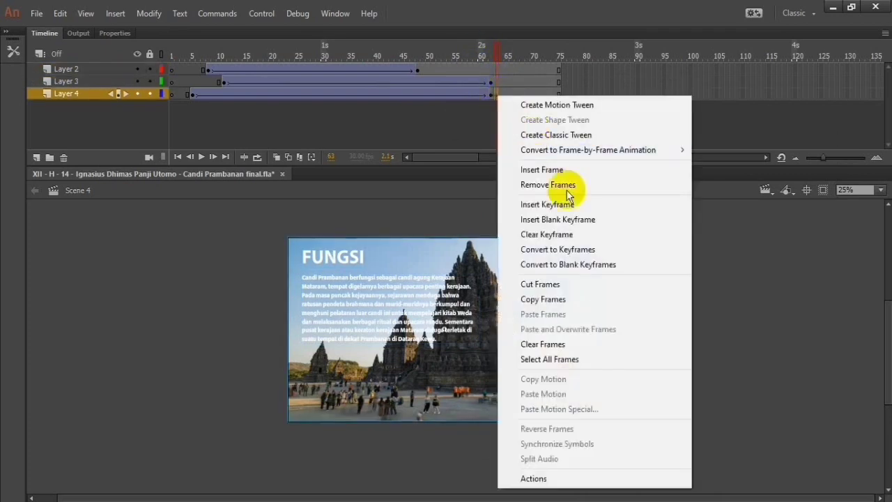
pyautogui.click(583, 236)
# Move the paragraph text at Layer 2's frame 8 horizontally off the stage to its left side
pyautogui.click(558, 93)
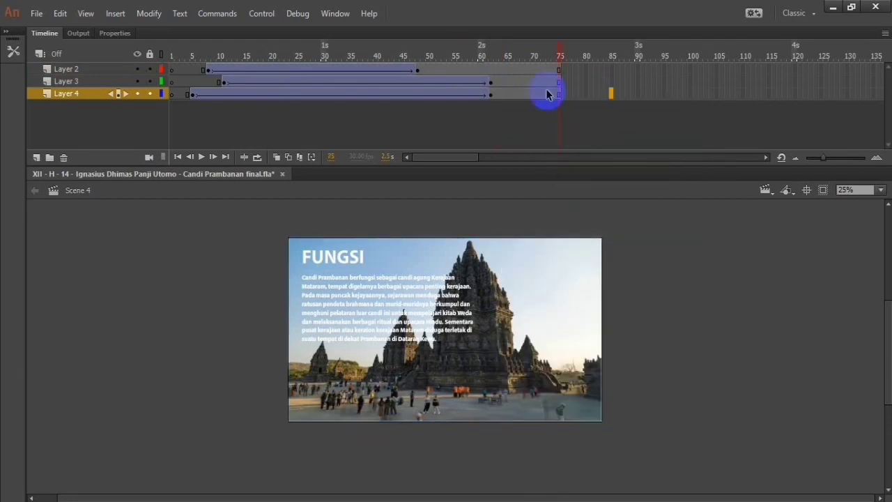
pyautogui.click(260, 82)
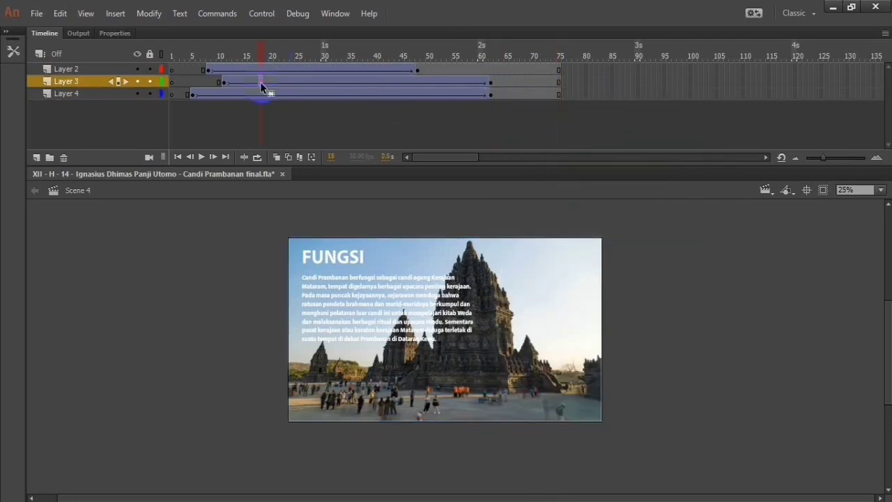
pyautogui.click(209, 70)
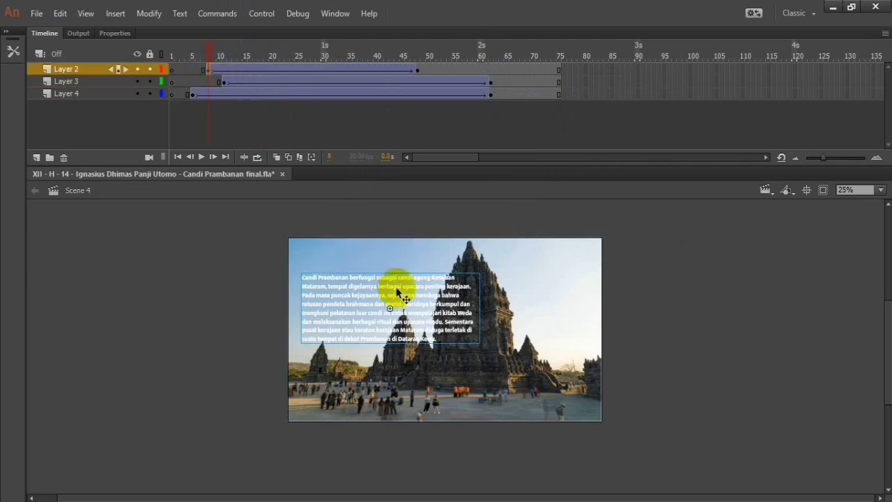
pyautogui.moveTo(398, 293); pyautogui.dragTo(214, 314)
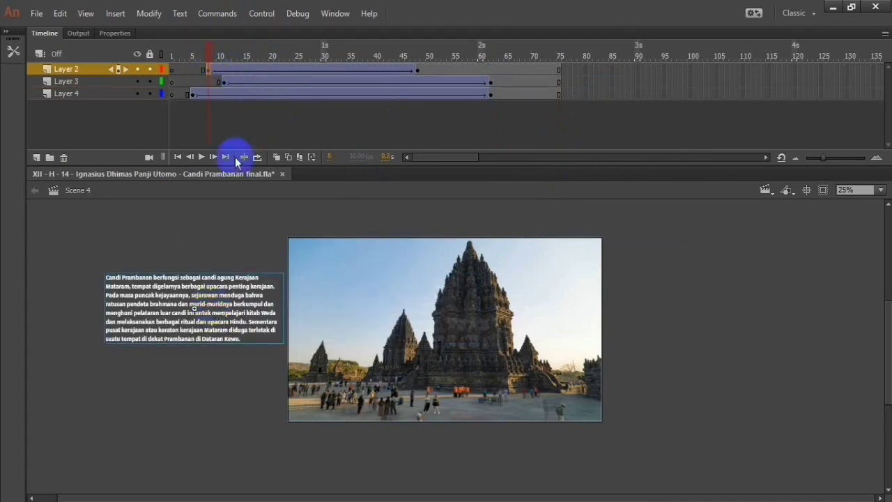
# Move the FUNGSI title upward at Layer 3's frame 11 and the background photo below the stage, about X 960, Y 1780, at Layer 4's frame 5
pyautogui.click(222, 82)
pyautogui.moveTo(341, 258); pyautogui.dragTo(344, 230)
pyautogui.click(193, 93)
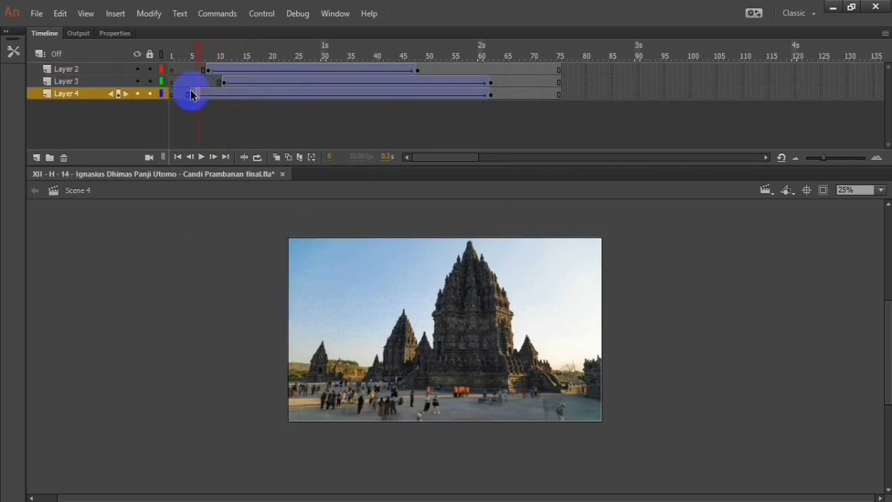
pyautogui.moveTo(436, 325); pyautogui.dragTo(514, 493)
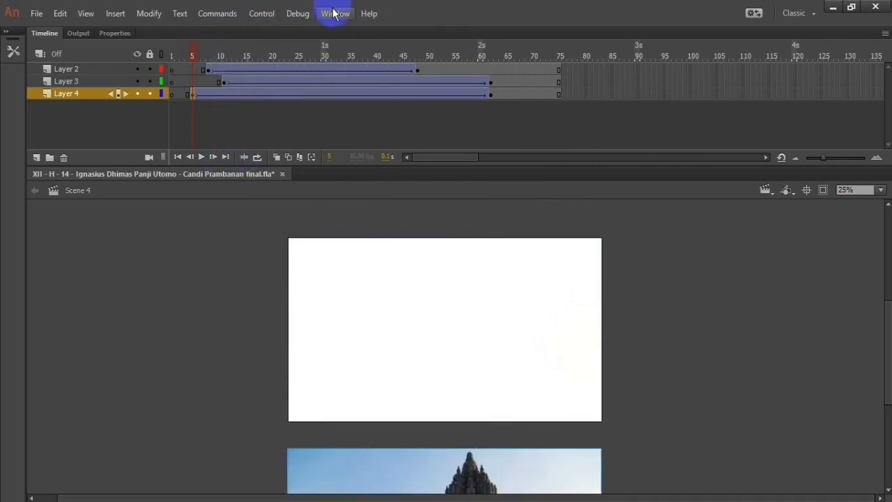
# Apply a 50% Tint color effect with red 69 and green 69 to the background photo at Layer 4's frame 5
pyautogui.click(117, 33)
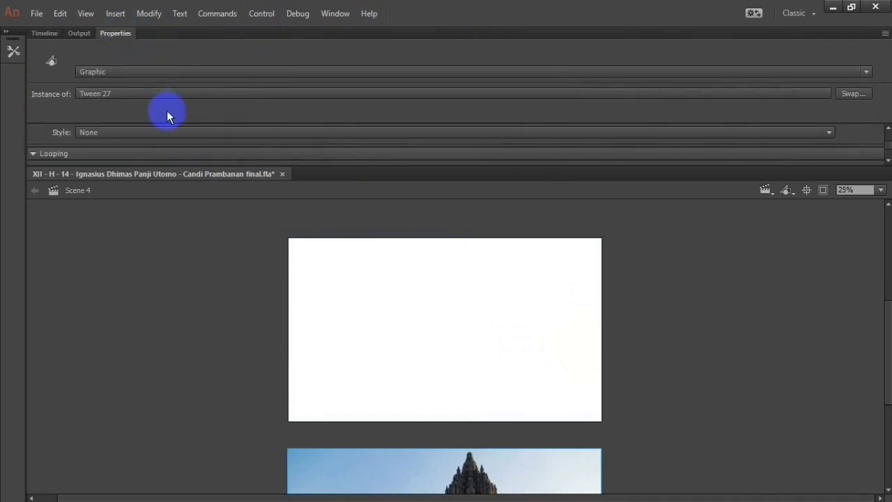
pyautogui.scroll(-2, 175, 131)
pyautogui.scroll(-2, 175, 124)
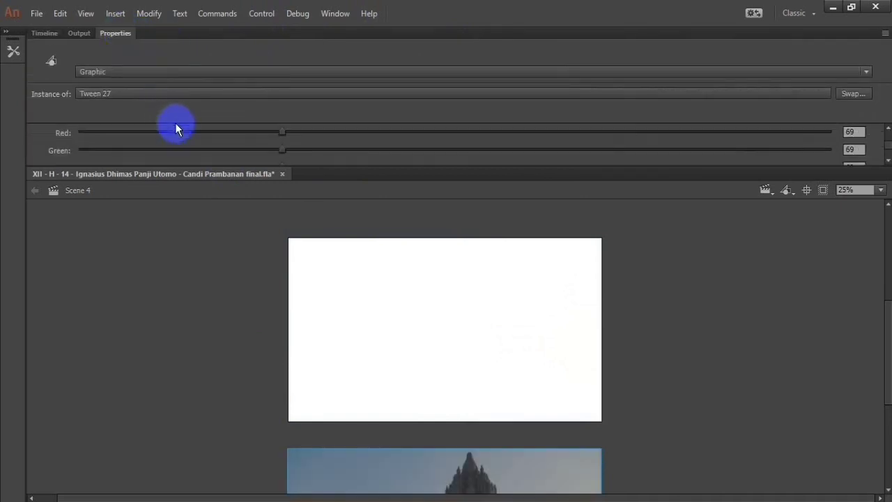
pyautogui.scroll(3, 175, 122)
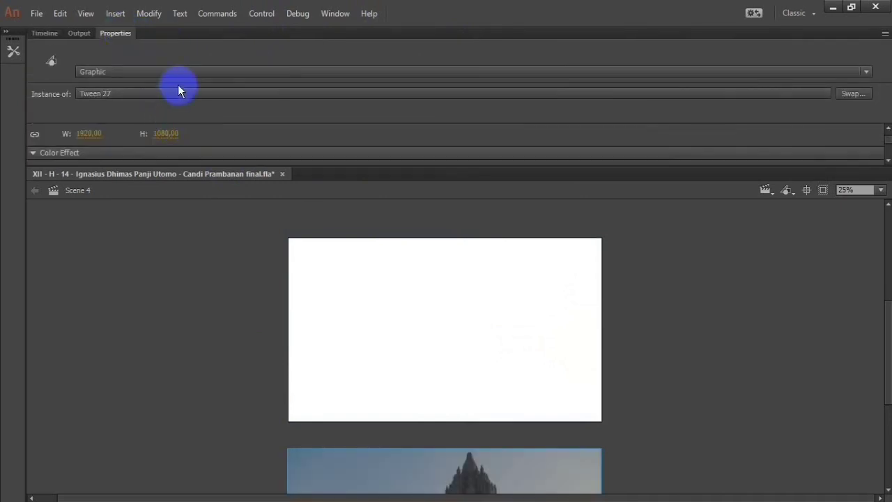
pyautogui.scroll(-3, 170, 149)
pyautogui.scroll(1, 172, 143)
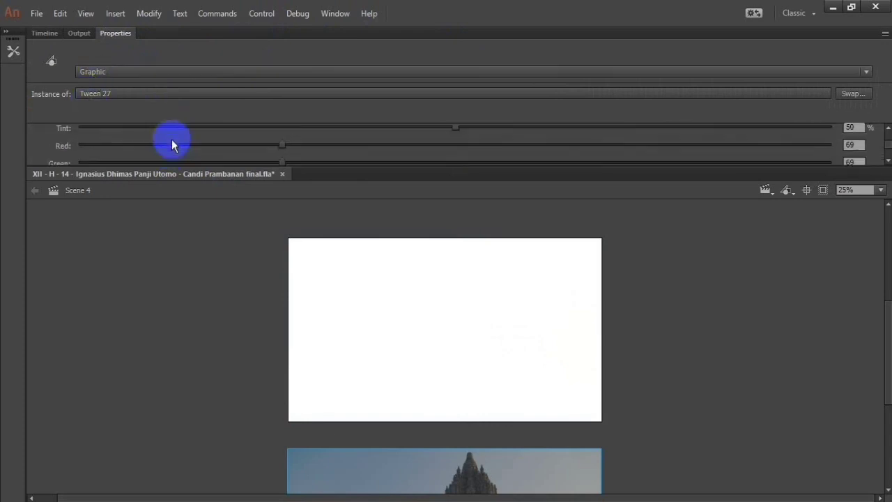
pyautogui.scroll(3, 171, 141)
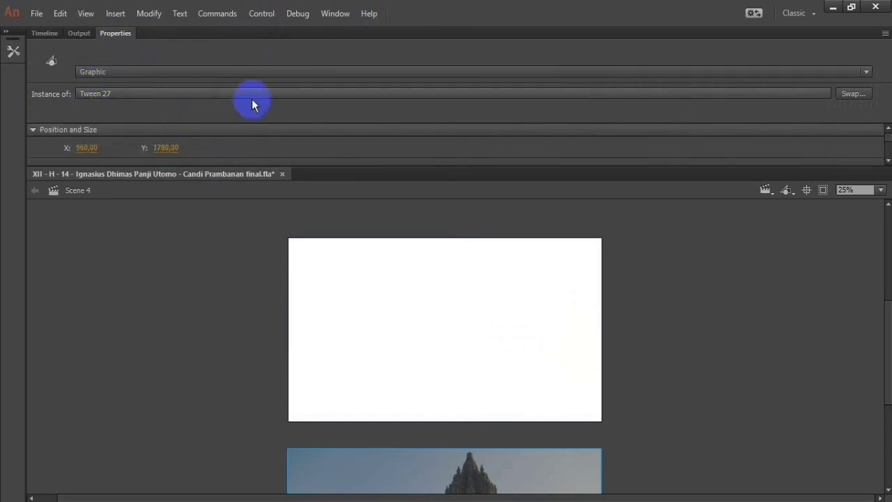
pyautogui.scroll(-5, 390, 135)
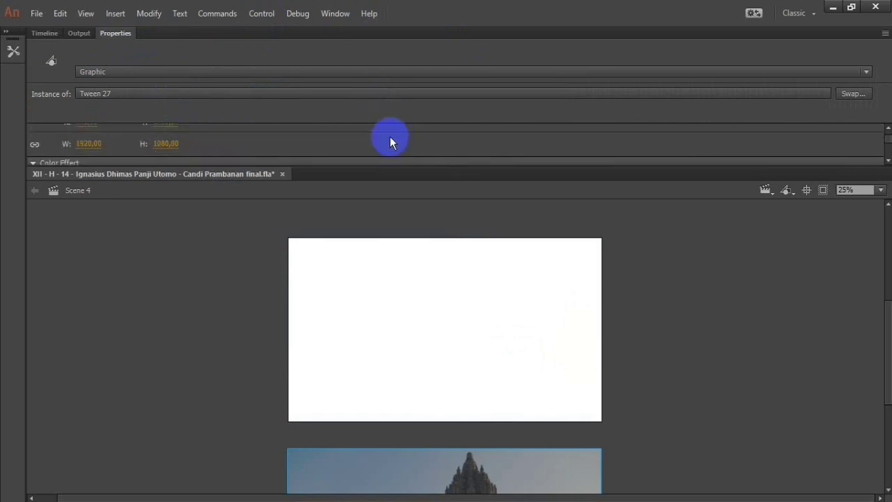
# Remove the Tint from the background photo at Layer 4's frame 5 by setting its color effect style to None
pyautogui.scroll(5, 388, 138)
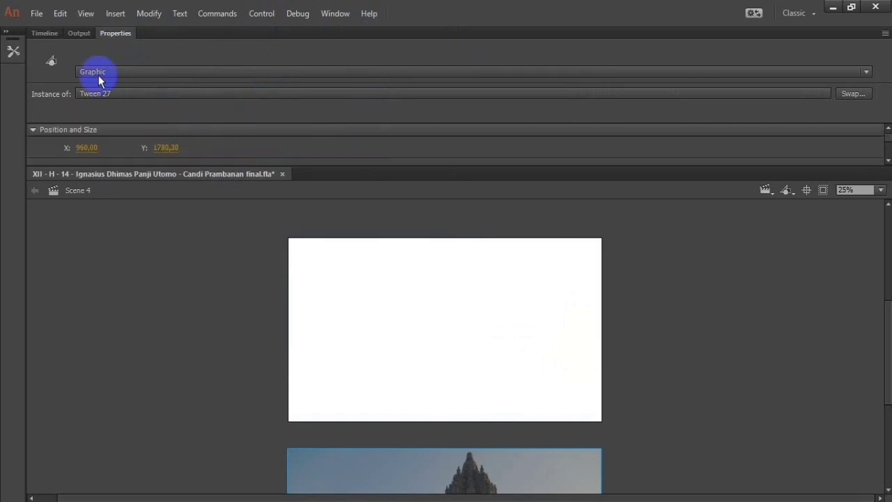
pyautogui.click(78, 33)
pyautogui.click(125, 35)
pyautogui.scroll(-4, 200, 145)
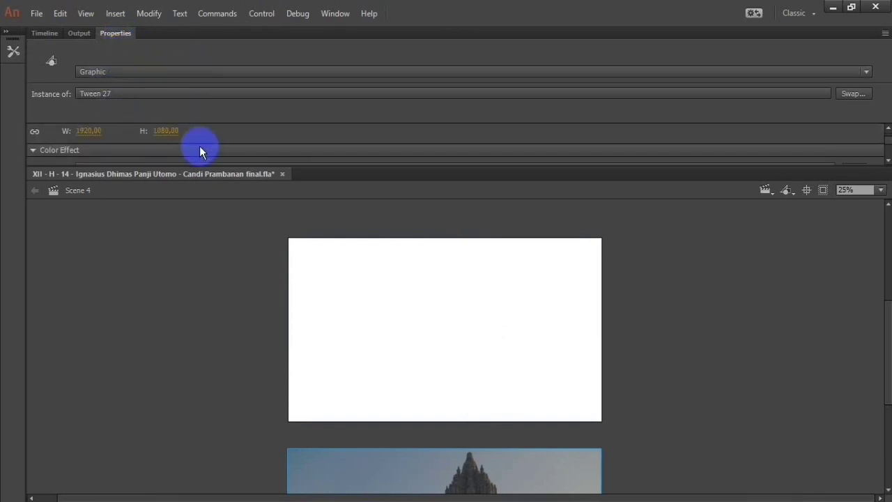
pyautogui.scroll(1, 200, 145)
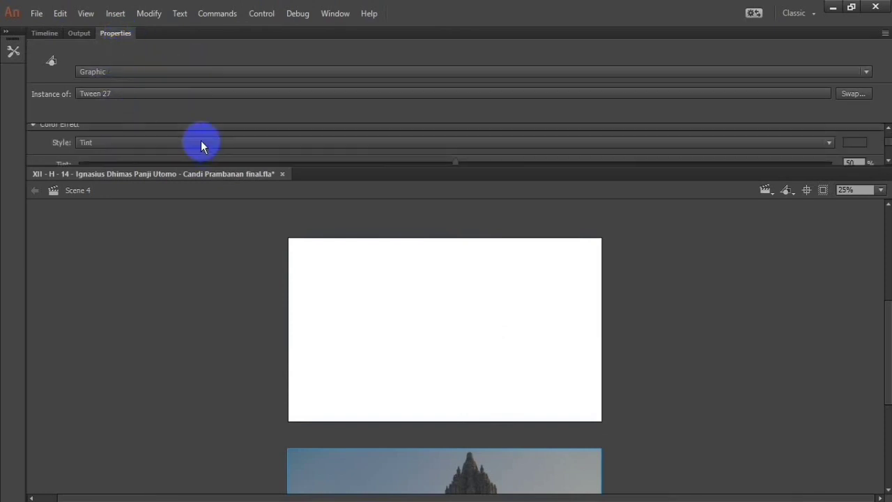
pyautogui.click(200, 140)
pyautogui.click(201, 140)
pyautogui.scroll(2, 200, 142)
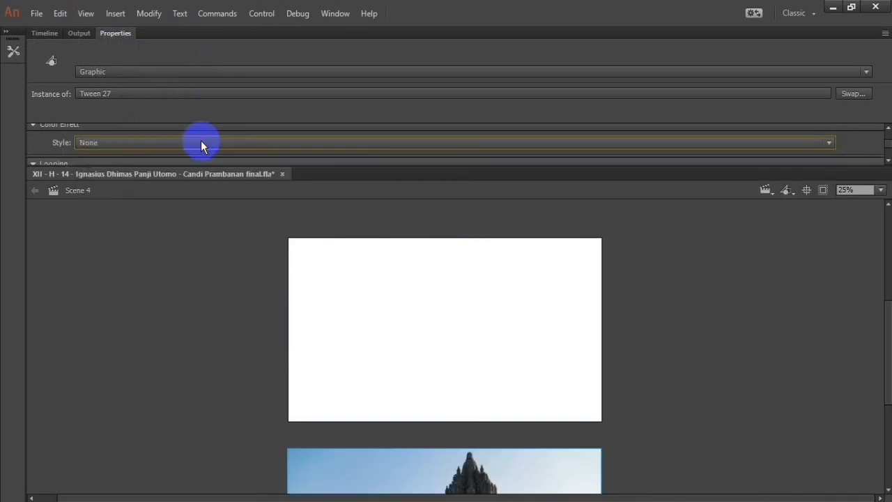
pyautogui.scroll(-1, 201, 140)
pyautogui.scroll(1, 200, 140)
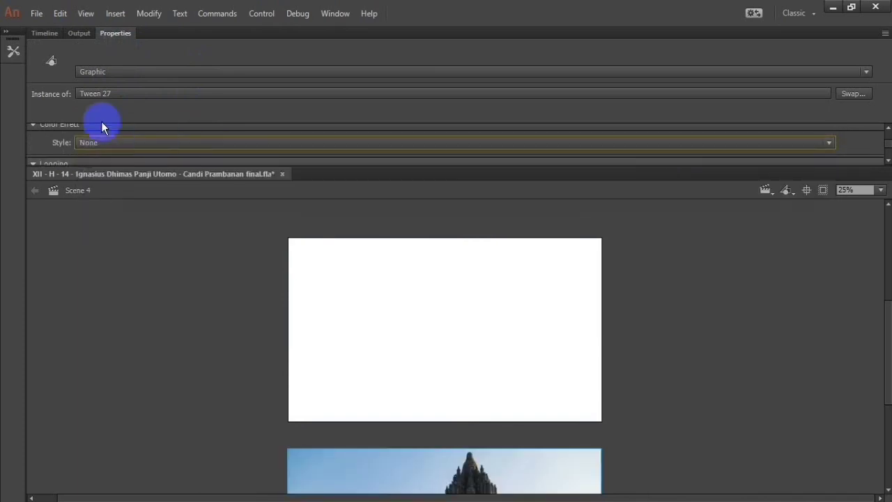
pyautogui.scroll(-3, 48, 152)
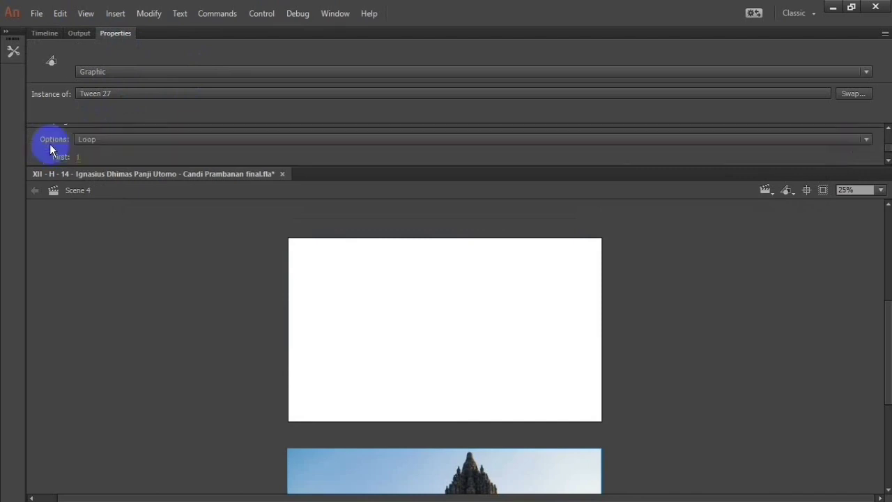
pyautogui.scroll(5, 51, 145)
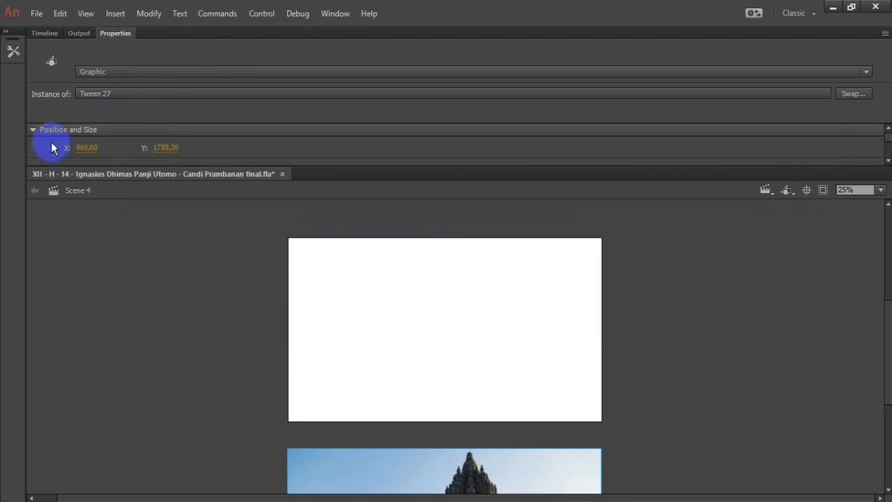
# Undock the panel group as a floating window and set the easing of Layer 4's tween at frame 5 to Bounce Ease In Out
pyautogui.moveTo(873, 35); pyautogui.dragTo(844, 71)
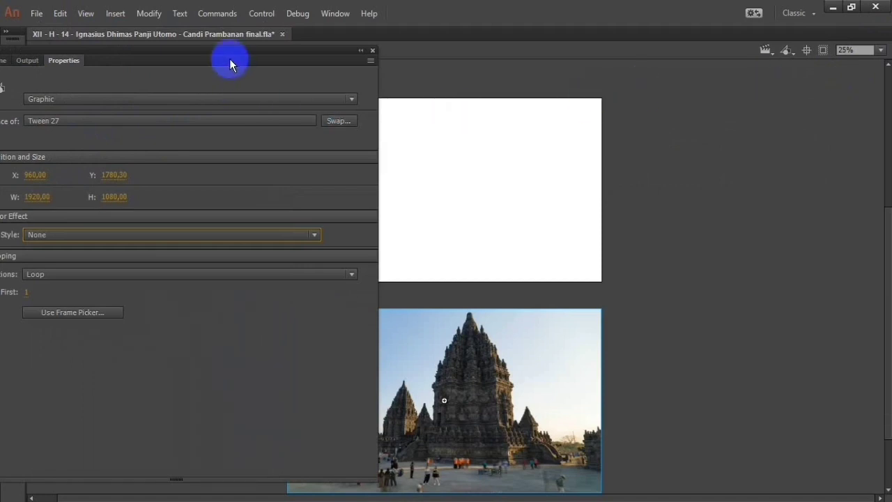
pyautogui.moveTo(233, 60); pyautogui.dragTo(293, 60)
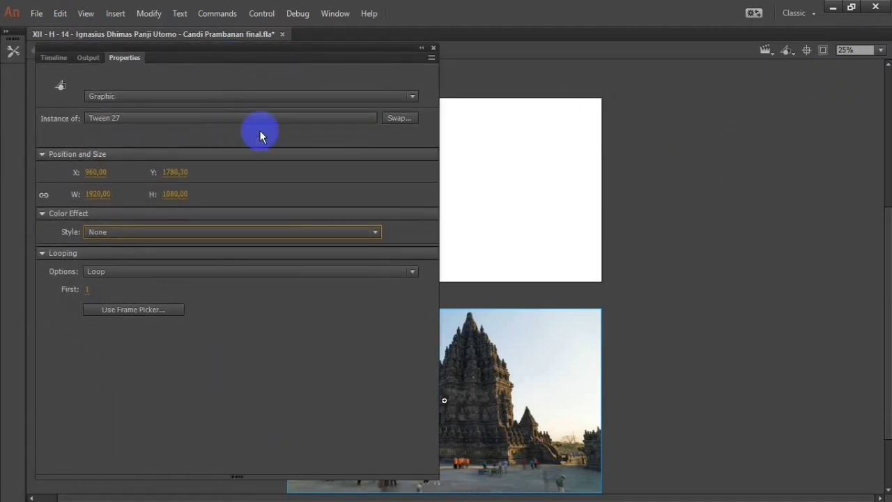
pyautogui.click(54, 57)
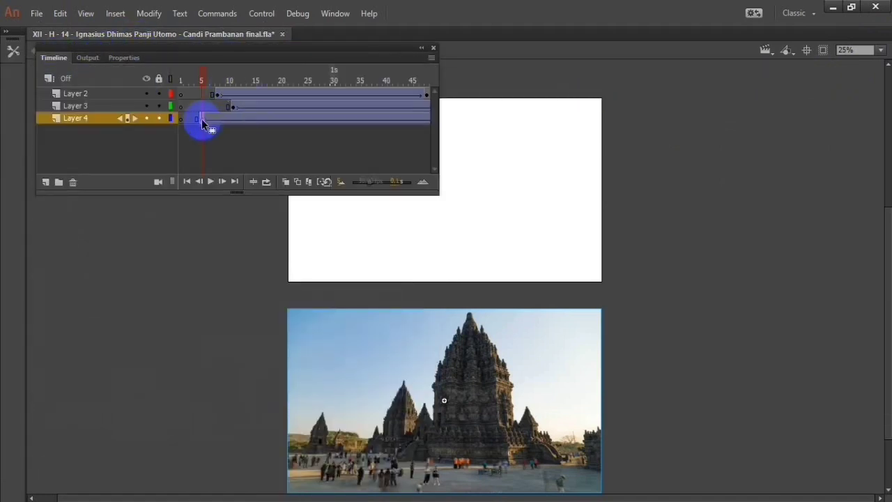
pyautogui.scroll(3, 464, 225)
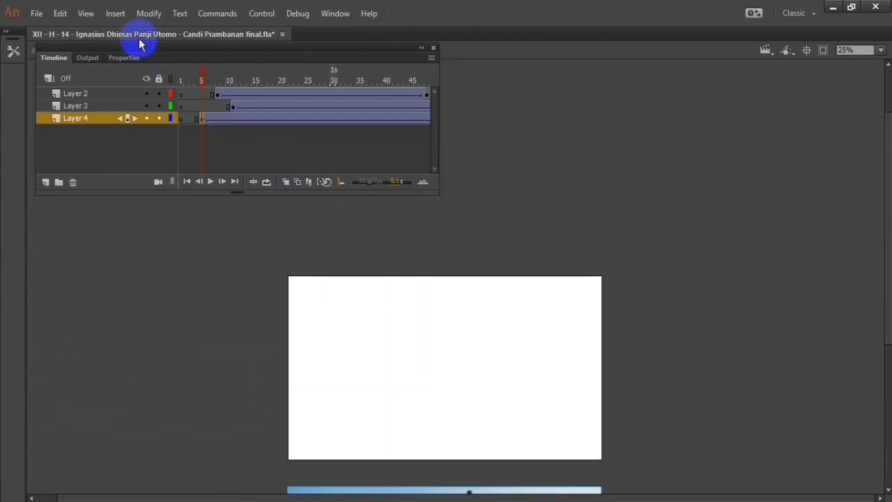
pyautogui.click(127, 58)
pyautogui.scroll(-3, 364, 150)
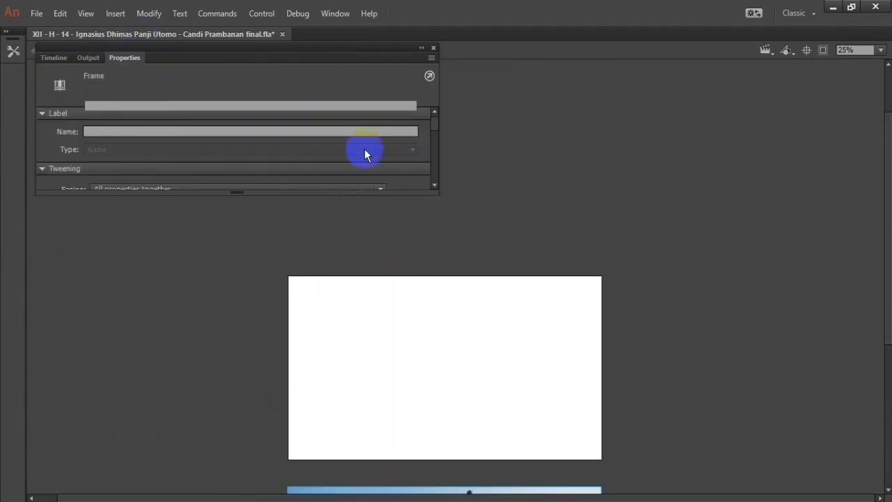
pyautogui.click(378, 133)
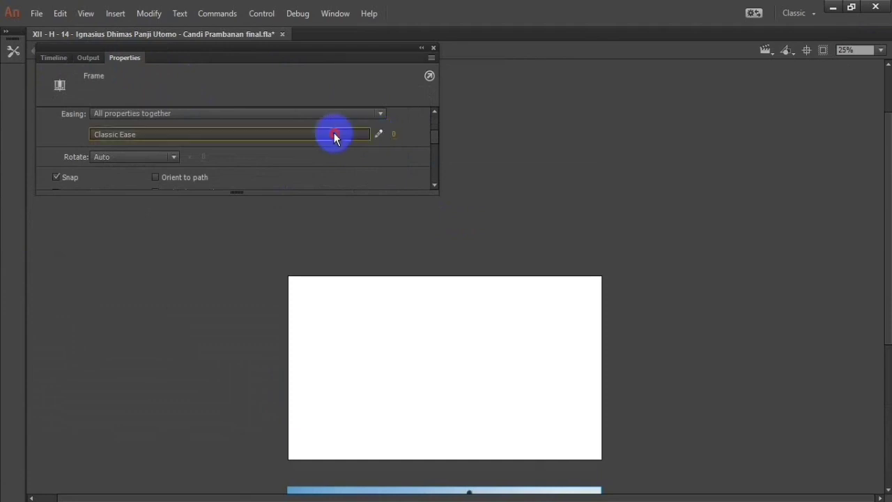
pyautogui.click(144, 211)
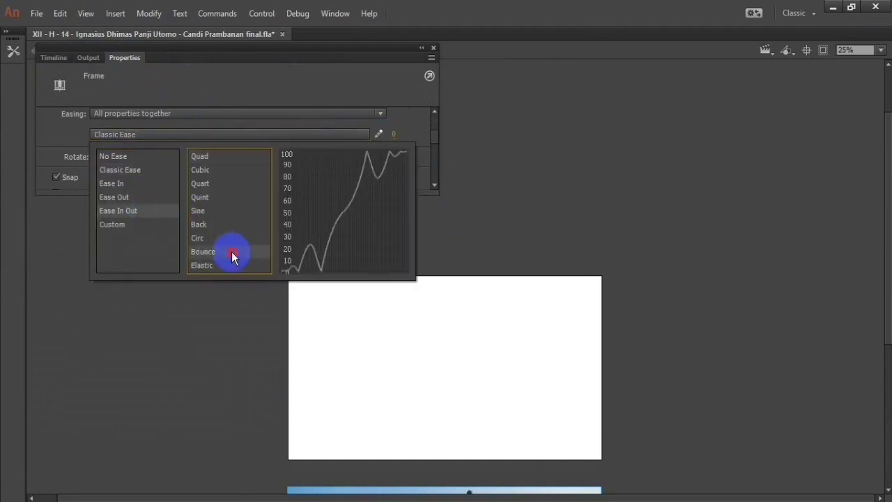
pyautogui.doubleClick(234, 255)
# Set the easing of the FUNGSI title's tween at Layer 3's frame 11 to Bounce Ease In Out
pyautogui.click(53, 58)
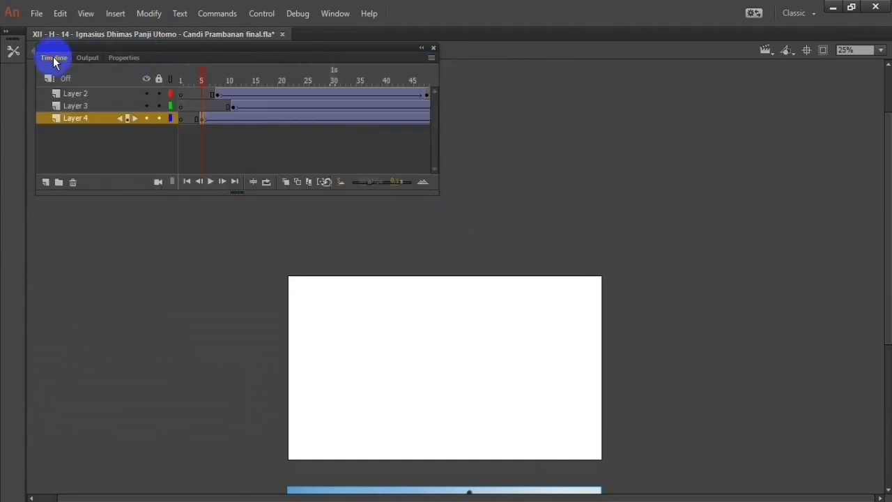
pyautogui.click(231, 107)
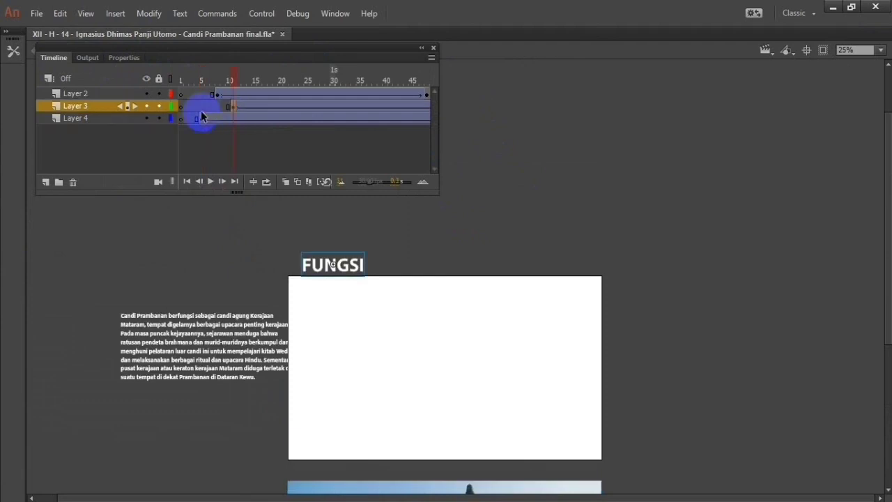
pyautogui.click(139, 59)
pyautogui.click(167, 138)
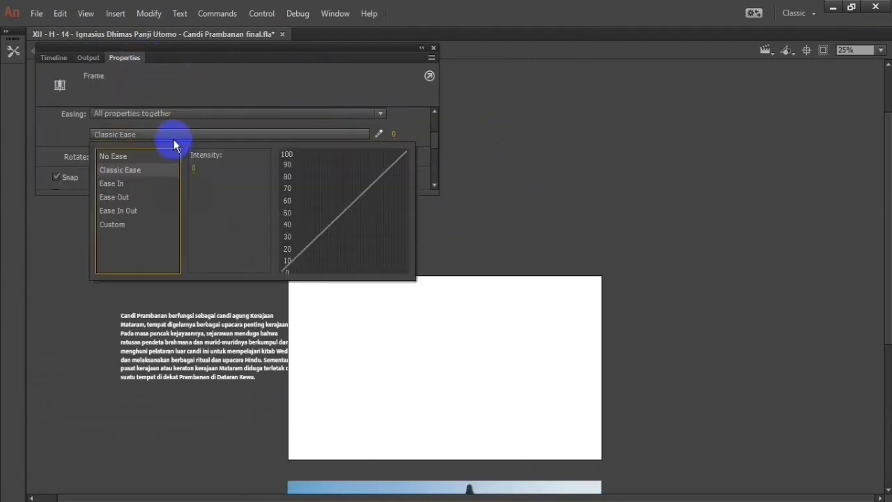
pyautogui.click(154, 202)
pyautogui.click(229, 252)
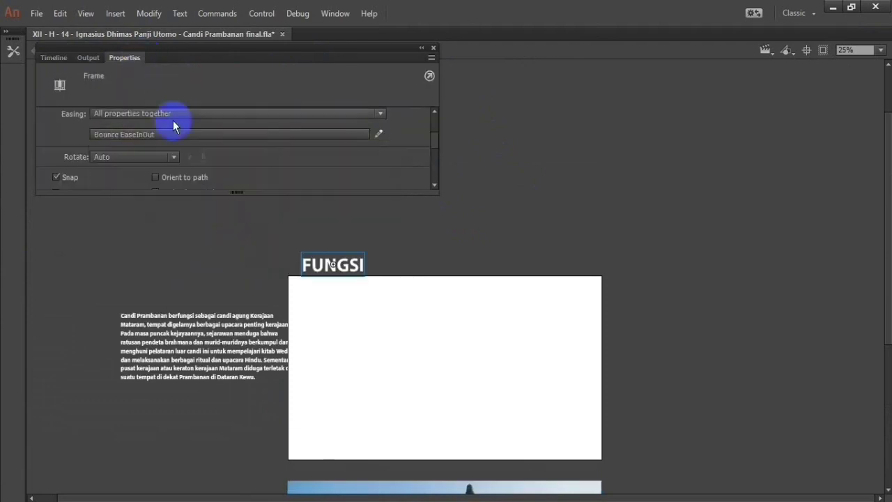
pyautogui.hotkey('ctrl', 'alt', 't')
pyautogui.click(100, 94)
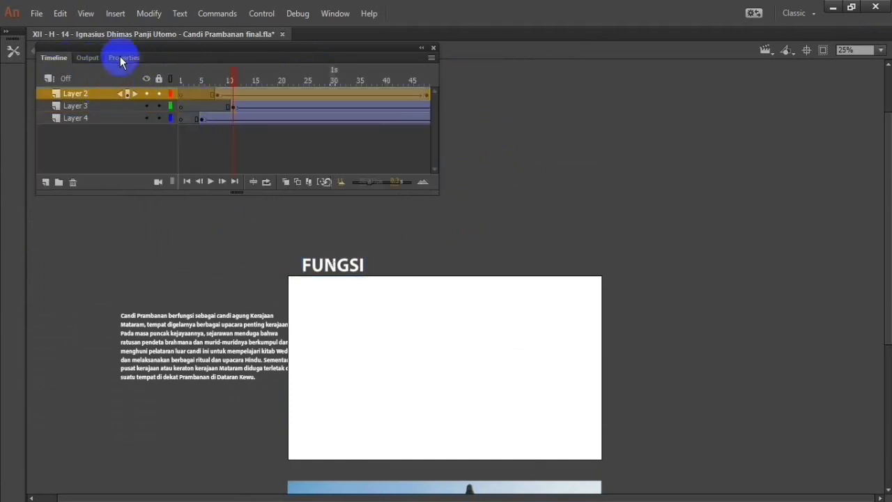
pyautogui.click(123, 57)
pyautogui.scroll(-2, 178, 141)
pyautogui.scroll(4, 178, 138)
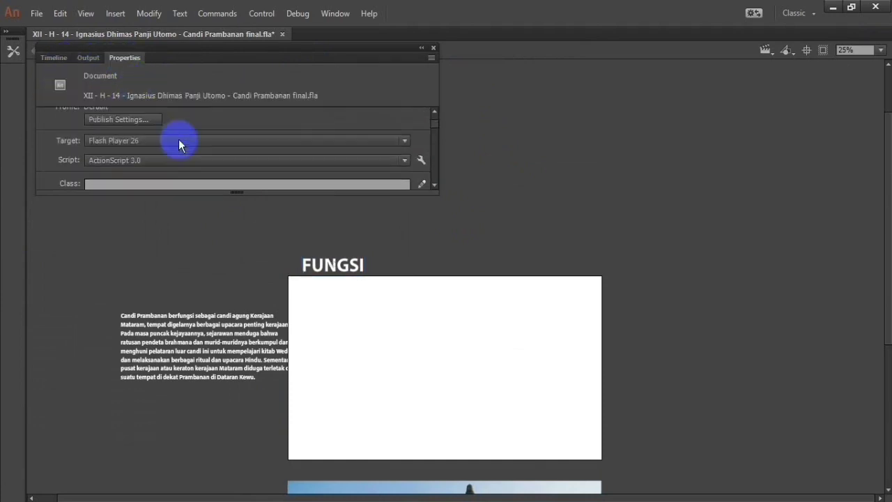
pyautogui.click(179, 138)
pyautogui.click(190, 124)
pyautogui.scroll(-5, 191, 122)
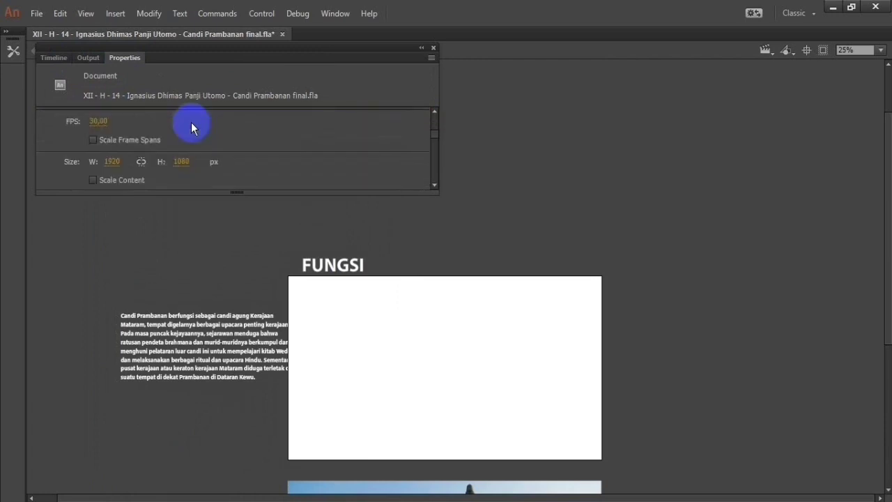
pyautogui.scroll(5, 204, 121)
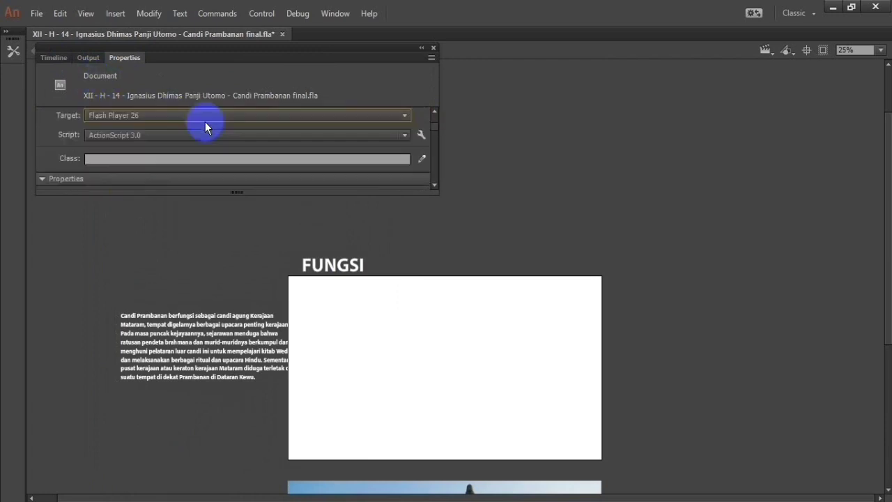
# Set the easing of the paragraph text's tween at Layer 2's frame 8 to Bounce Ease In Out
pyautogui.click(44, 60)
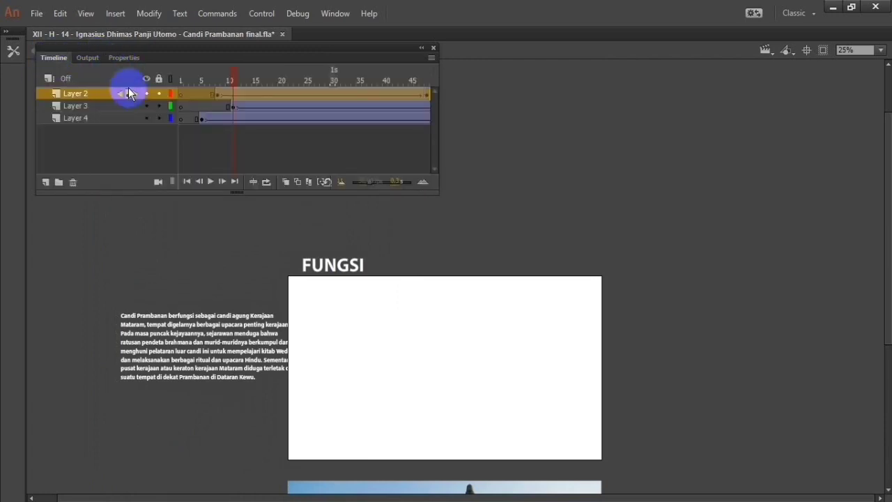
pyautogui.click(225, 94)
pyautogui.click(138, 58)
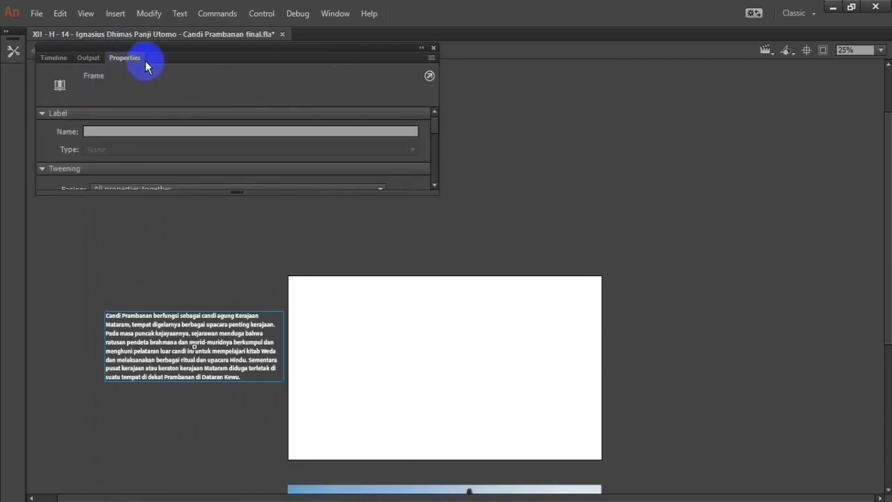
pyautogui.click(174, 132)
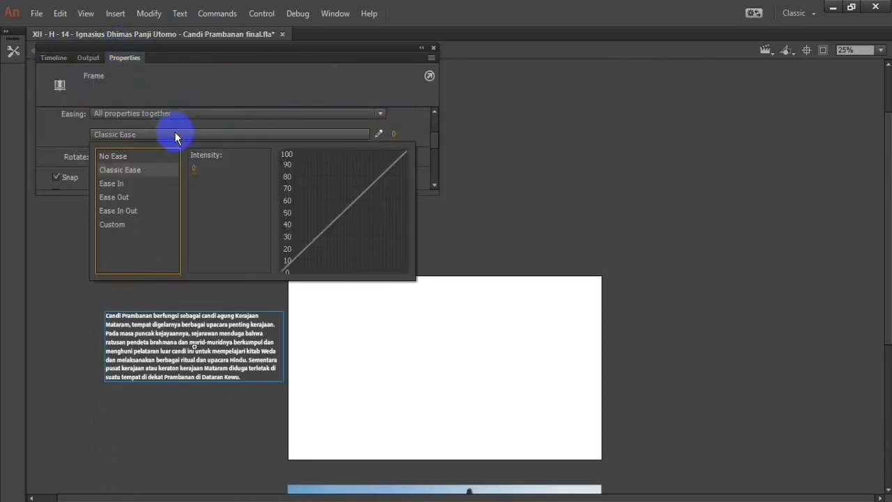
pyautogui.click(170, 210)
pyautogui.click(221, 251)
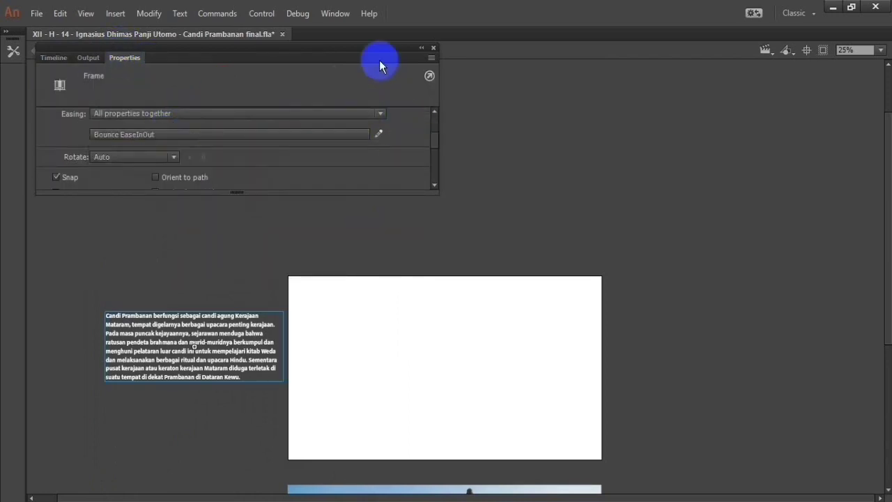
# Place the floating timeline above the stage and switch to Scene 5 for editing
pyautogui.moveTo(239, 50); pyautogui.dragTo(363, 91)
pyautogui.click(335, 108)
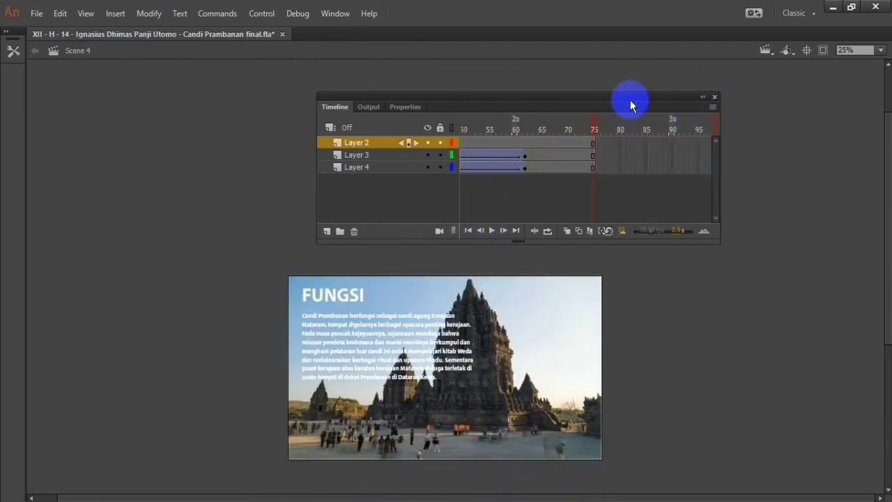
pyautogui.moveTo(608, 99); pyautogui.dragTo(503, 57)
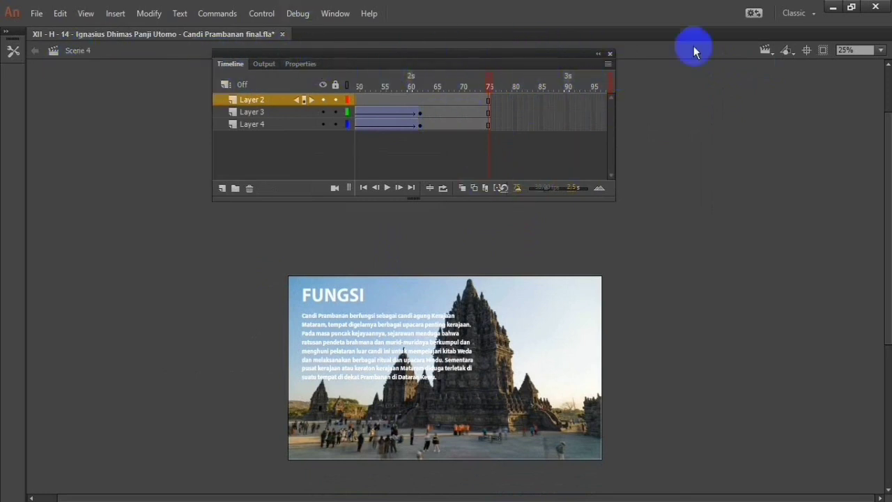
pyautogui.click(766, 50)
pyautogui.click(781, 125)
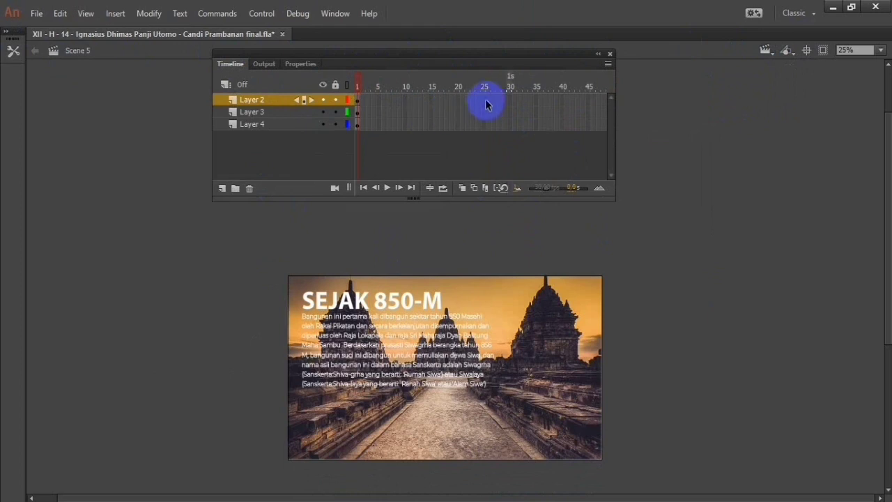
# Insert keyframes at frame 30 on Layers 2, 3 and 4 of Scene 5
pyautogui.rightClick(509, 101)
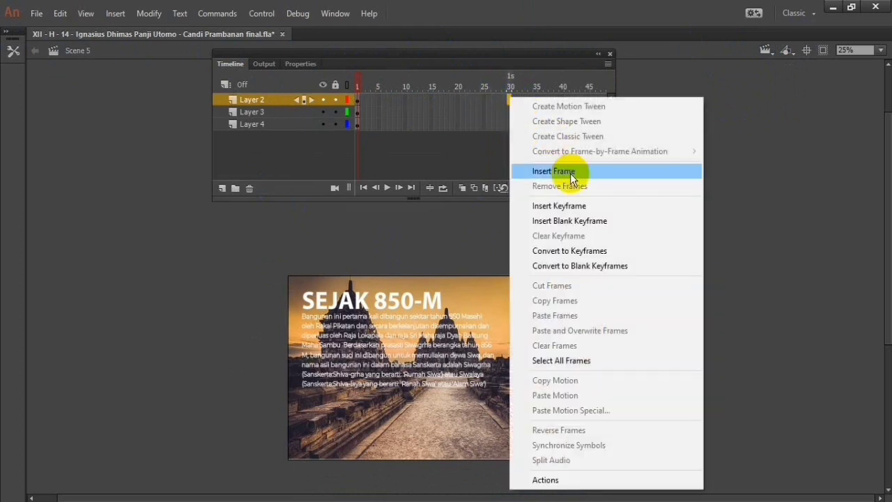
pyautogui.click(560, 206)
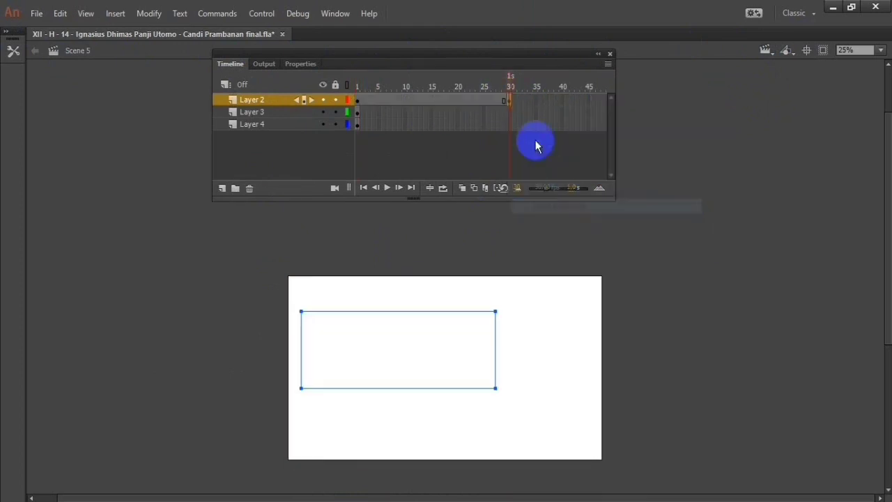
pyautogui.rightClick(508, 111)
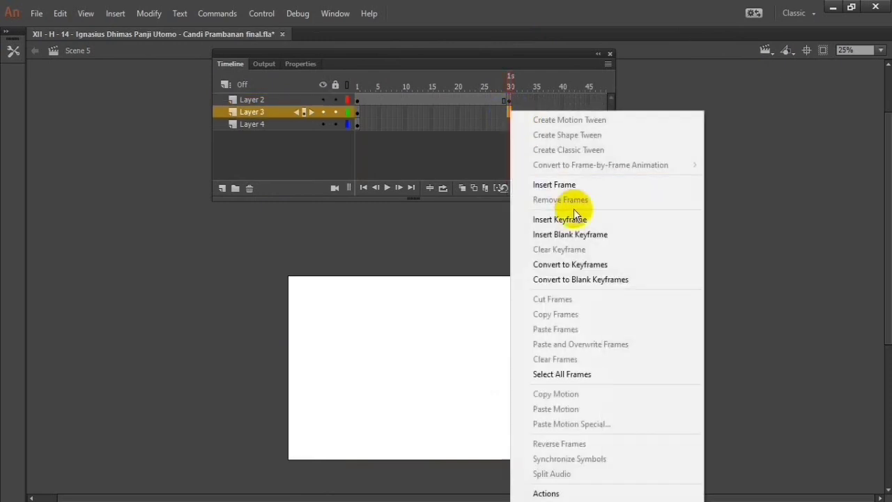
pyautogui.click(580, 218)
pyautogui.rightClick(510, 123)
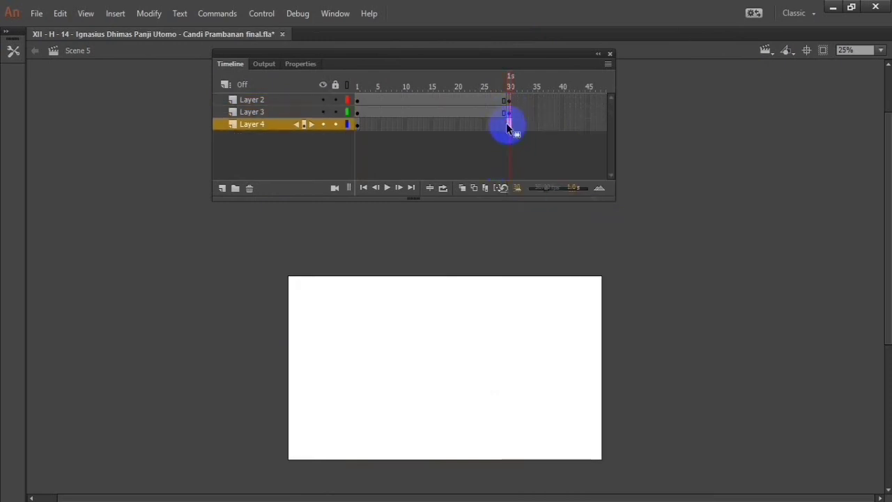
pyautogui.click(591, 219)
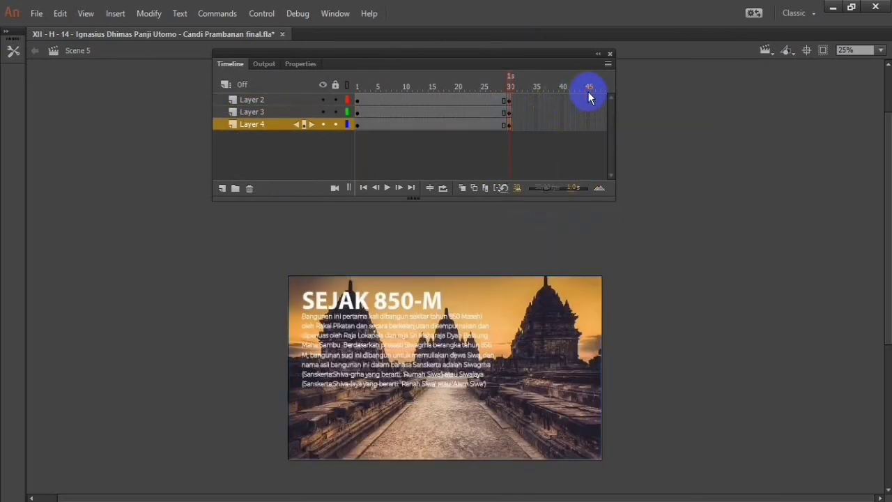
# Extend Layers 2, 3 and 4 of Scene 5 with regular frames up to frame 45
pyautogui.rightClick(589, 100)
pyautogui.click(645, 172)
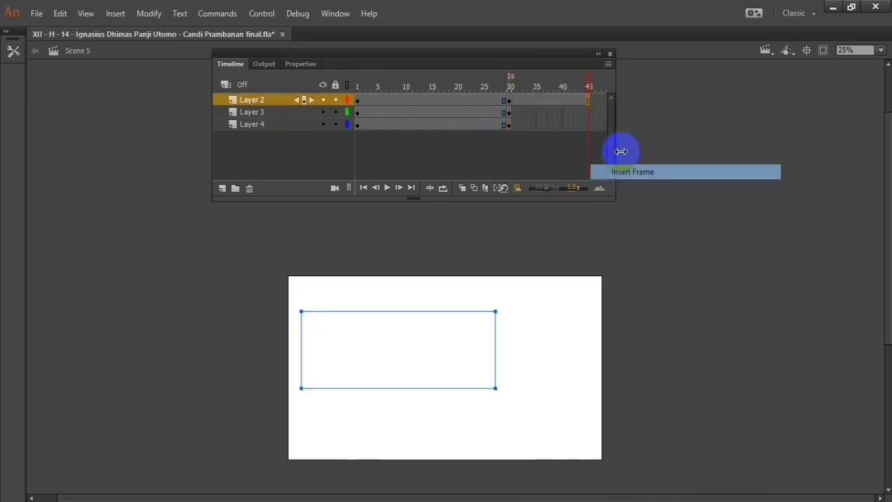
pyautogui.rightClick(587, 113)
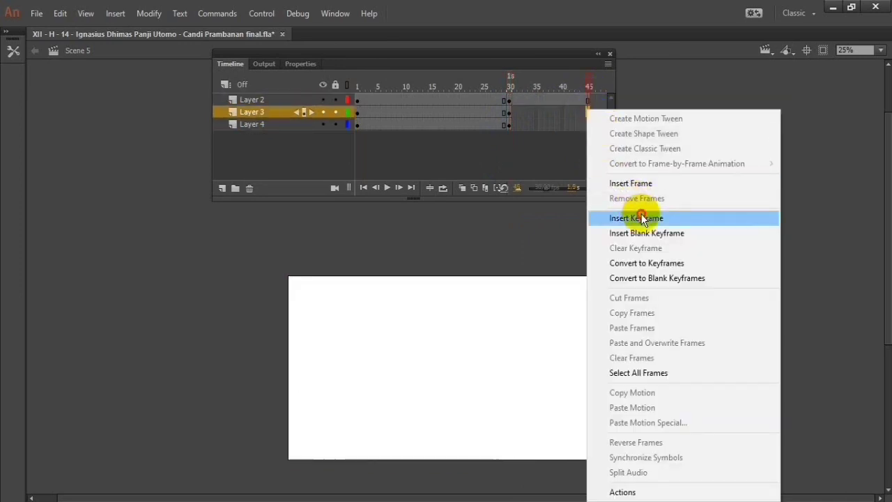
pyautogui.click(620, 215)
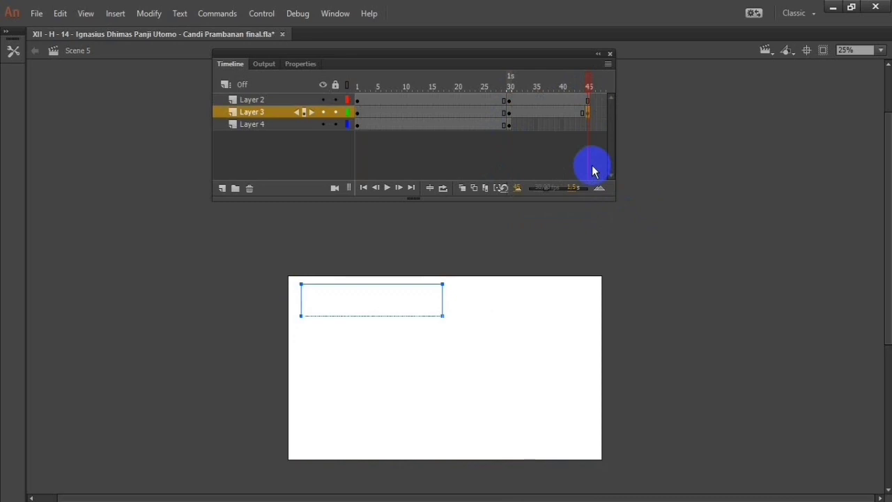
pyautogui.click(587, 113)
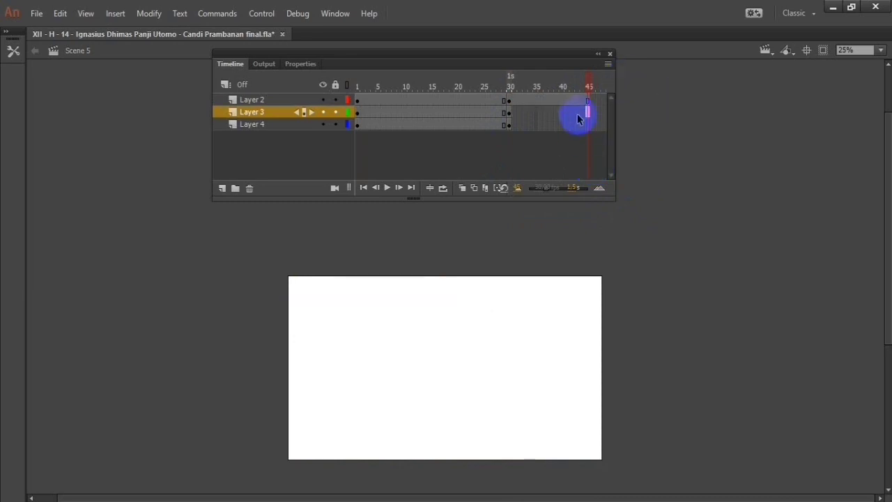
pyautogui.rightClick(589, 114)
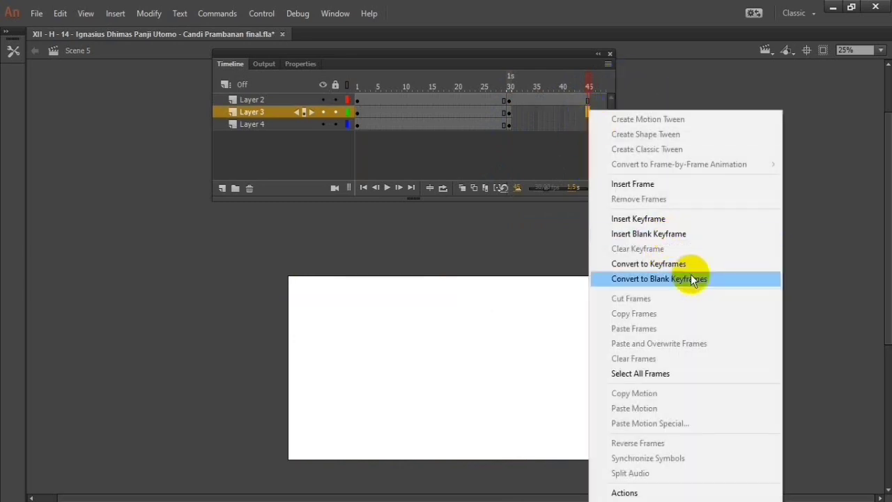
pyautogui.click(677, 185)
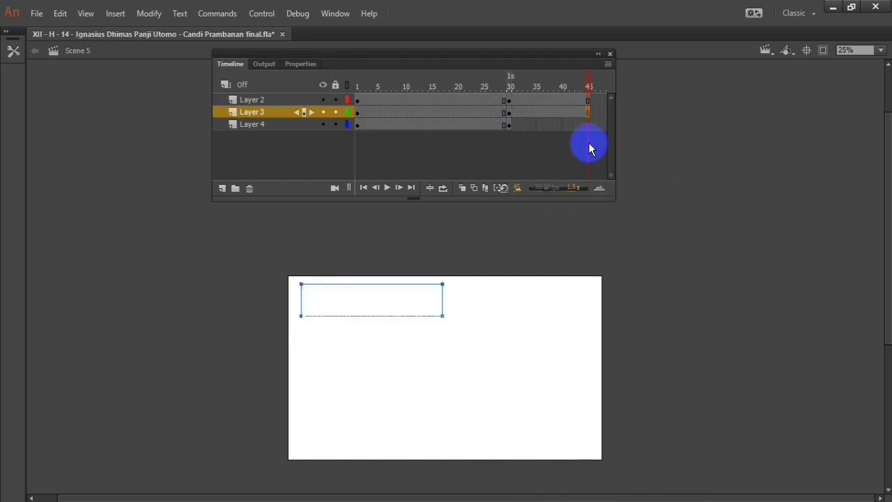
pyautogui.click(585, 124)
pyautogui.rightClick(587, 124)
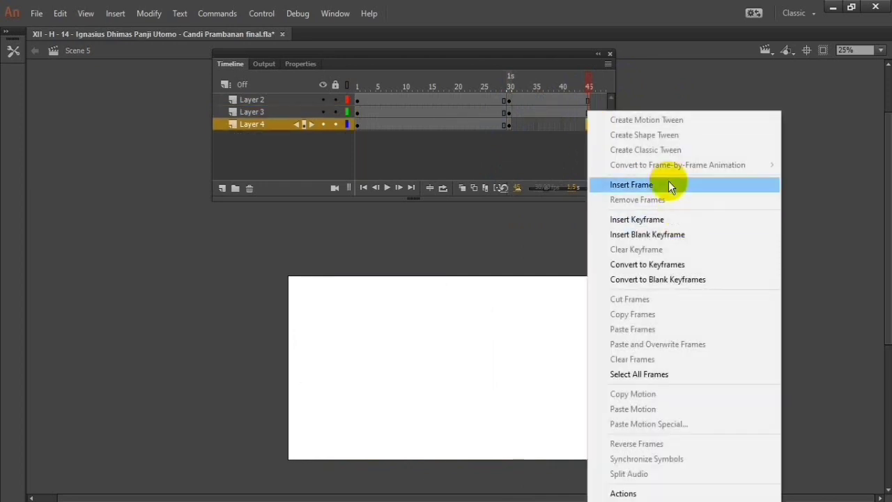
pyautogui.click(667, 185)
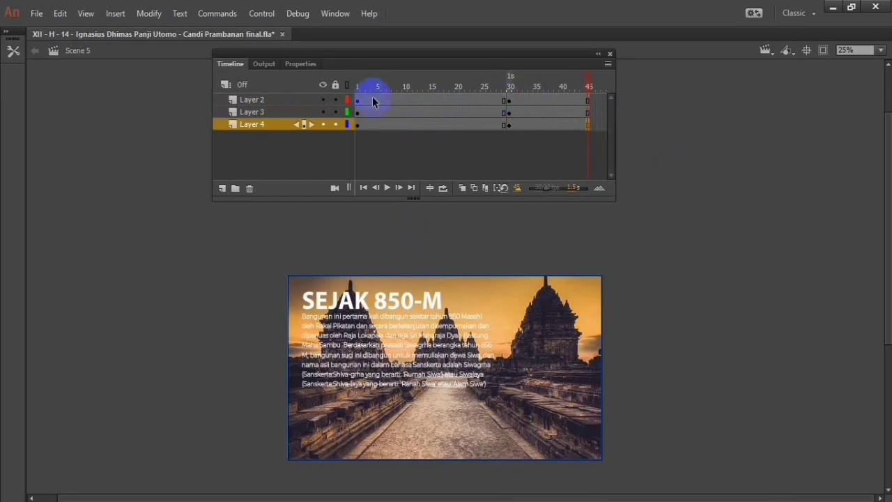
# Change the font of the whole paragraph under the SEJAK 850-M title to Myriad Pro Bold
pyautogui.click(420, 374)
pyautogui.doubleClick(321, 318)
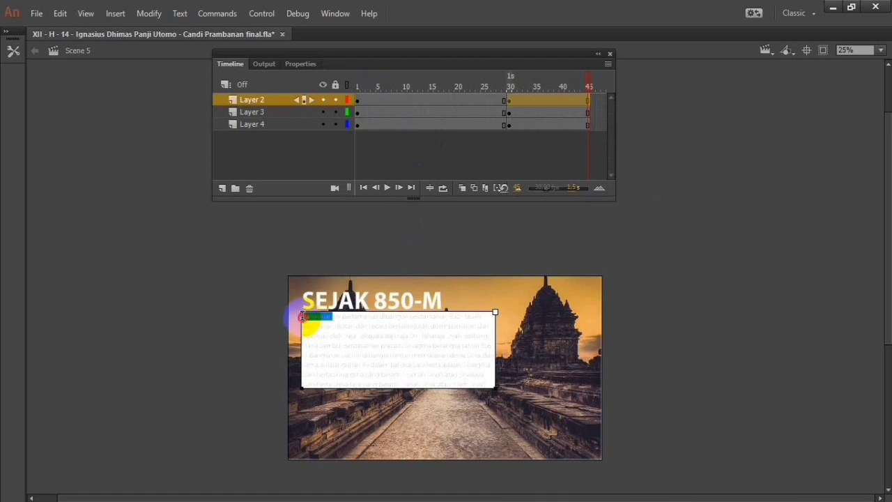
pyautogui.hotkey('ctrl', 'a')
pyautogui.click(308, 320)
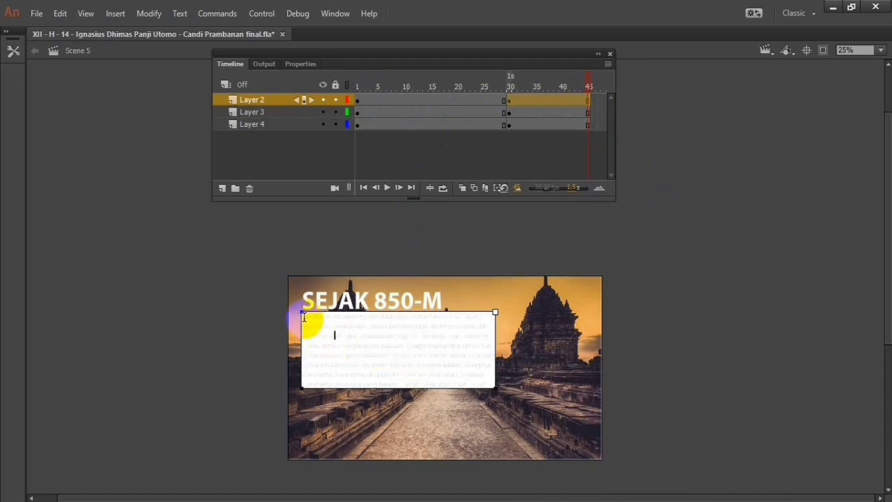
pyautogui.moveTo(315, 321)
pyautogui.mouseDown()
pyautogui.moveTo(472, 376)
pyautogui.moveTo(487, 396)
pyautogui.moveTo(446, 334)
pyautogui.moveTo(310, 319)
pyautogui.mouseUp()
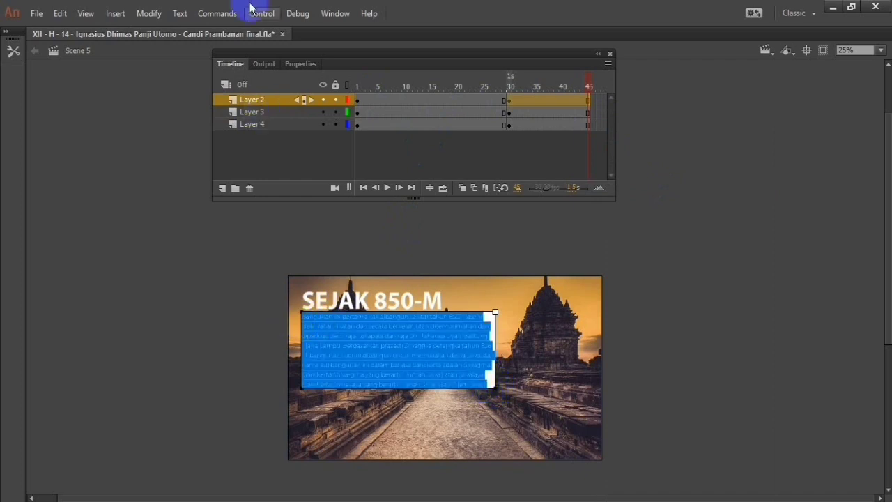
pyautogui.click(178, 13)
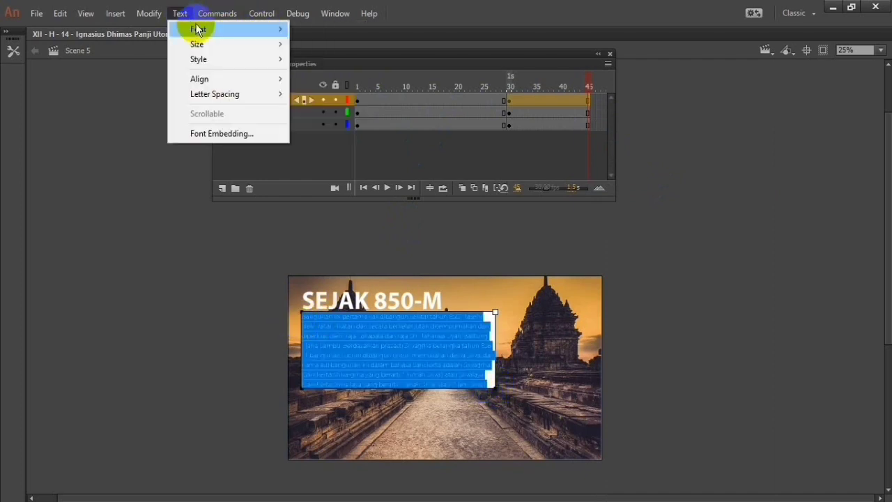
pyautogui.moveTo(198, 30)
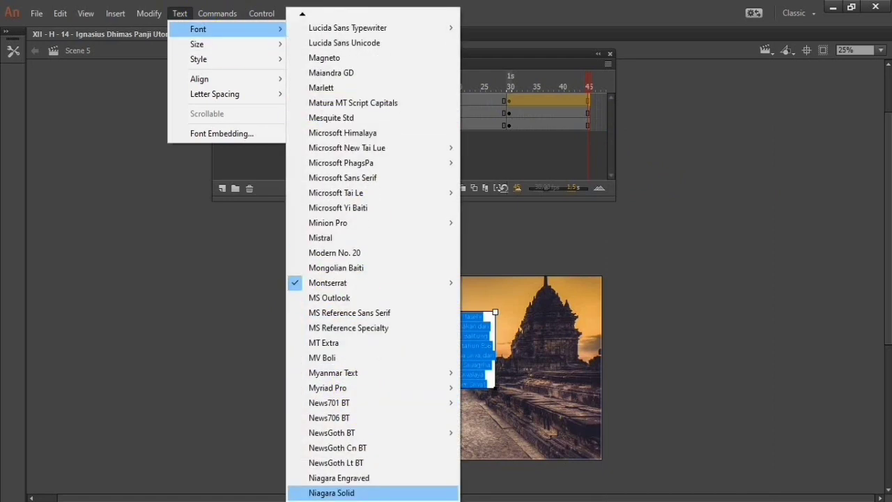
pyautogui.scroll(-8, 338, 390)
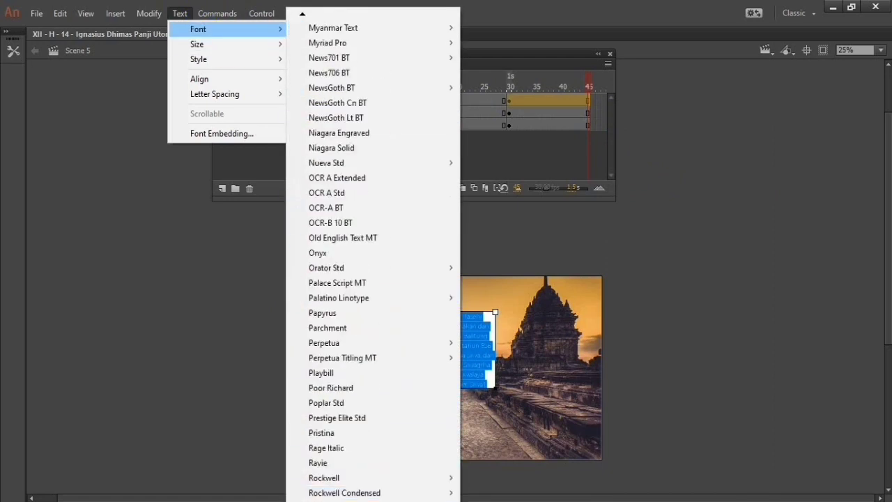
pyautogui.scroll(-2, 318, 60)
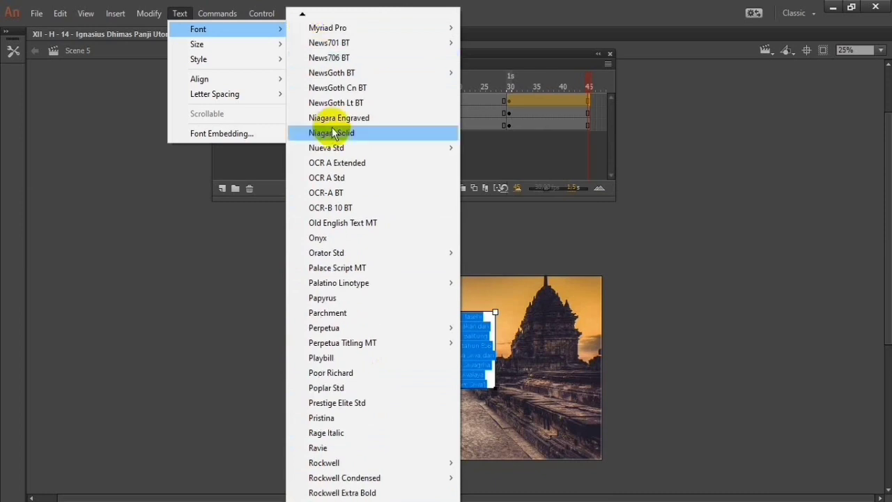
pyautogui.moveTo(315, 26)
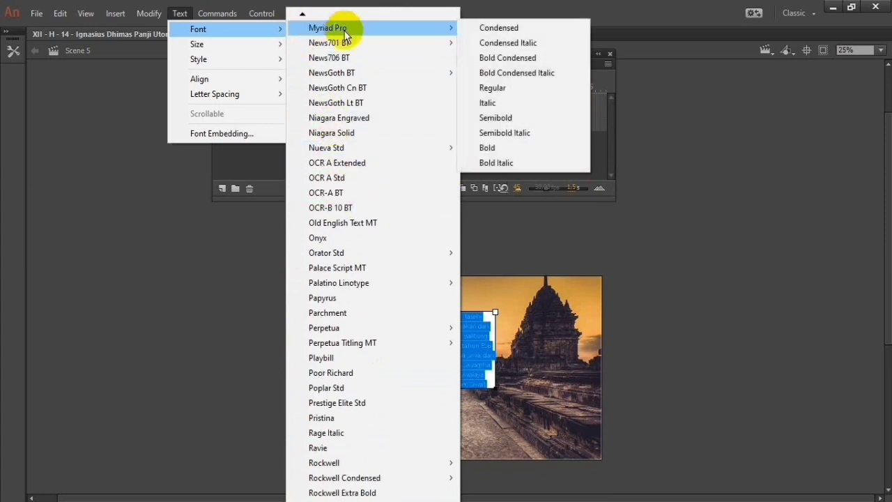
pyautogui.click(506, 148)
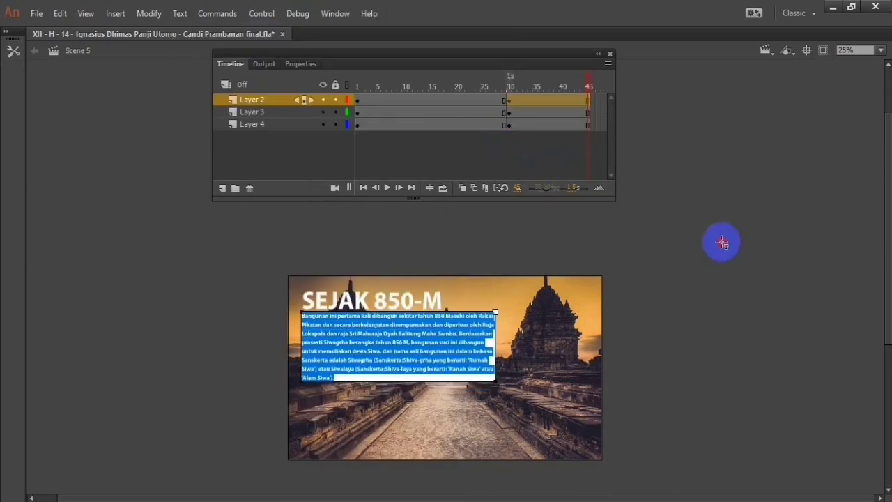
pyautogui.click(720, 241)
# Create classic tweens between frames 1 and 30 on Layers 2, 3 and 4
pyautogui.rightClick(400, 99)
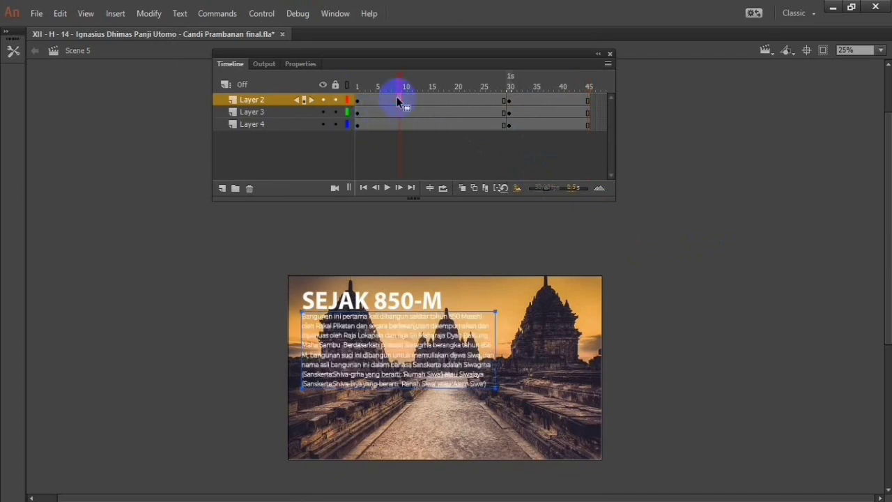
pyautogui.click(450, 135)
pyautogui.rightClick(435, 109)
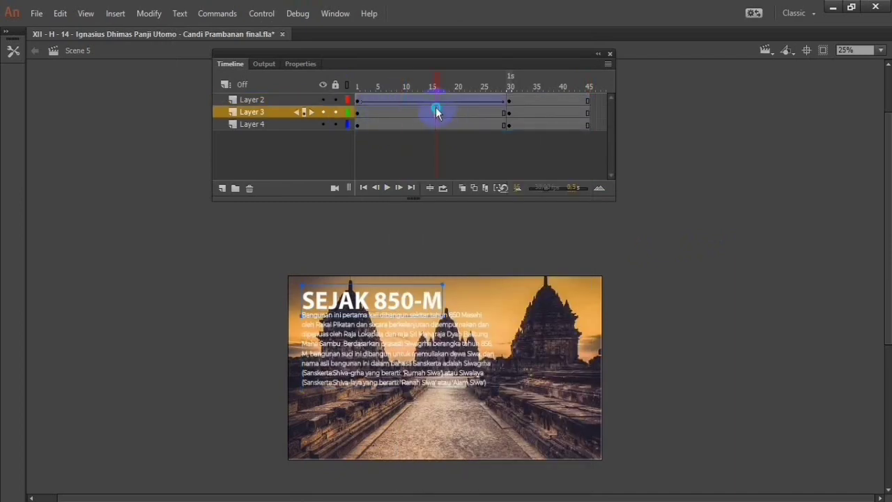
pyautogui.click(489, 147)
pyautogui.rightClick(452, 124)
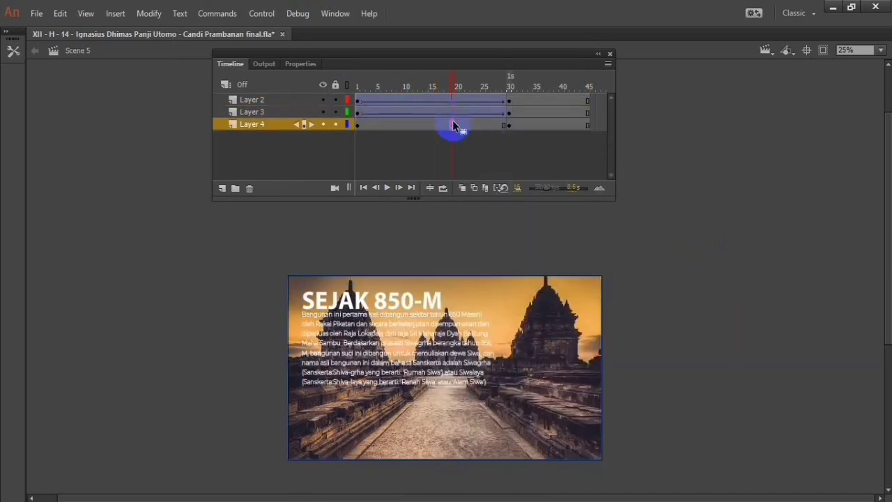
pyautogui.click(516, 147)
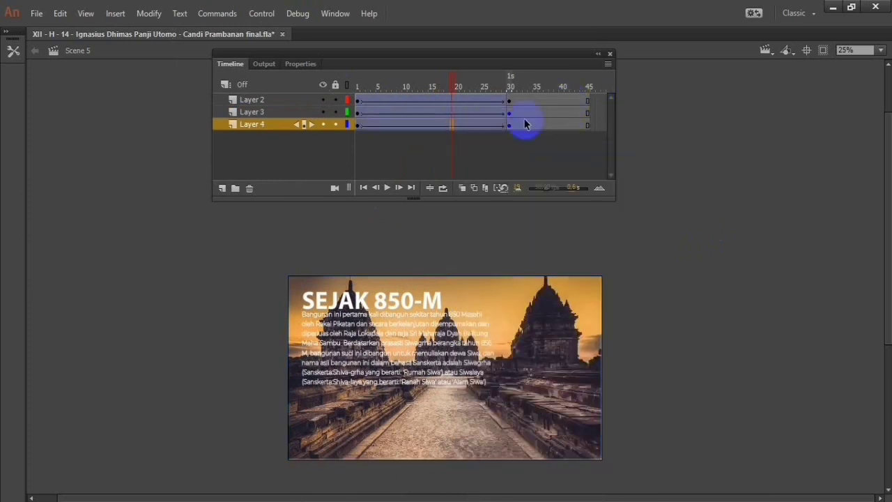
# Shift the background's tween on Layer 4 to run from frame 6 to a keyframe at 35, removing the tween beyond it
pyautogui.moveTo(356, 126); pyautogui.dragTo(529, 130)
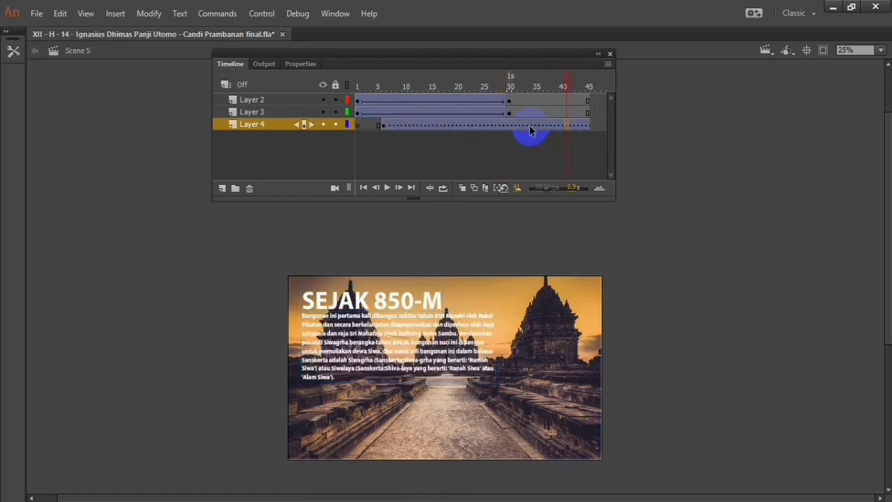
pyautogui.rightClick(535, 129)
pyautogui.click(614, 221)
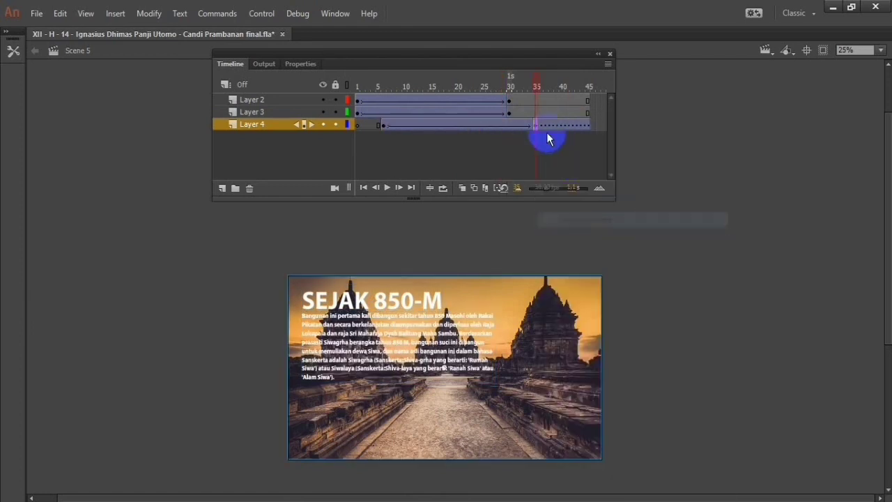
pyautogui.rightClick(554, 128)
pyautogui.click(623, 148)
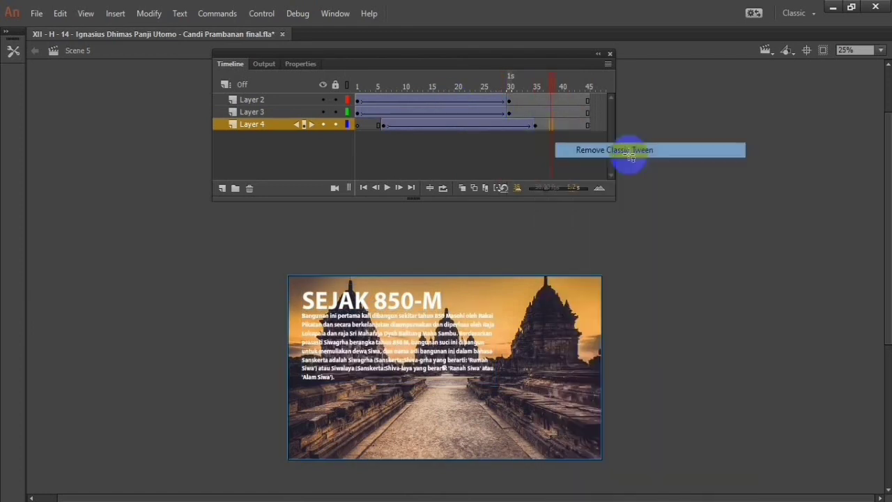
# Shift the title's tween on Layer 3 to run from frame 8 to a keyframe at 39, removing the tween beyond it
pyautogui.moveTo(359, 114); pyautogui.dragTo(504, 116)
pyautogui.moveTo(461, 115); pyautogui.dragTo(502, 114)
pyautogui.click(556, 112)
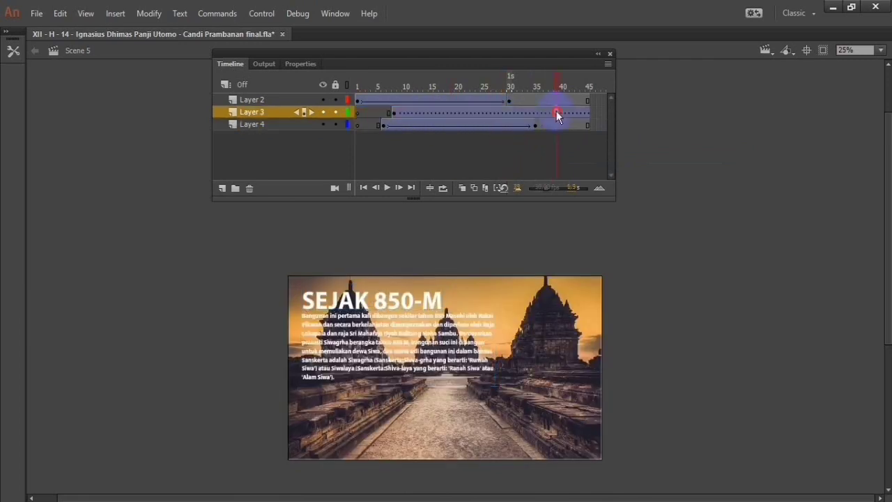
pyautogui.rightClick(556, 111)
pyautogui.click(597, 220)
pyautogui.click(569, 109)
pyautogui.rightClick(570, 117)
pyautogui.click(592, 145)
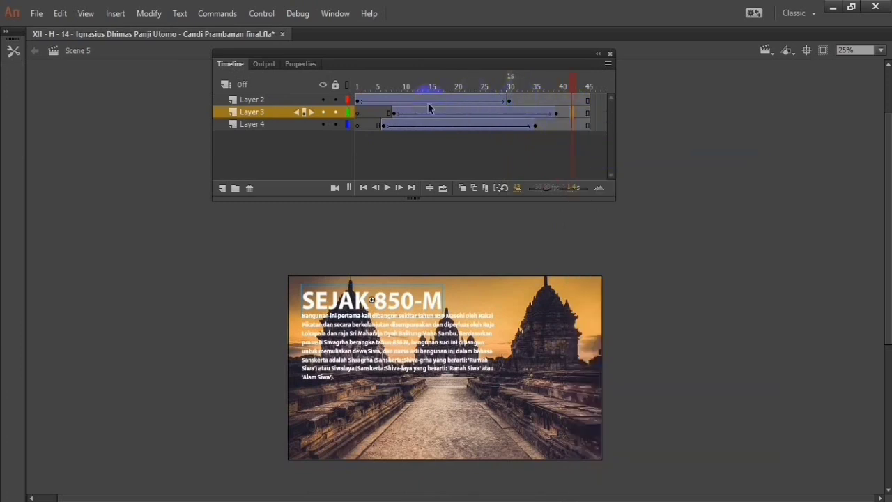
# Shift the paragraph's tween on Layer 2 to run from frame 10 to a keyframe at 40, removing the tween beyond it
pyautogui.click(496, 104)
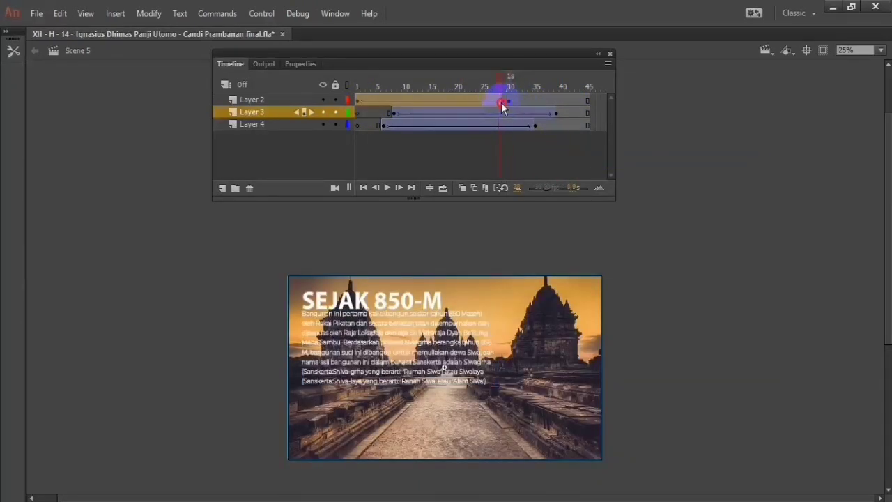
pyautogui.rightClick(484, 97)
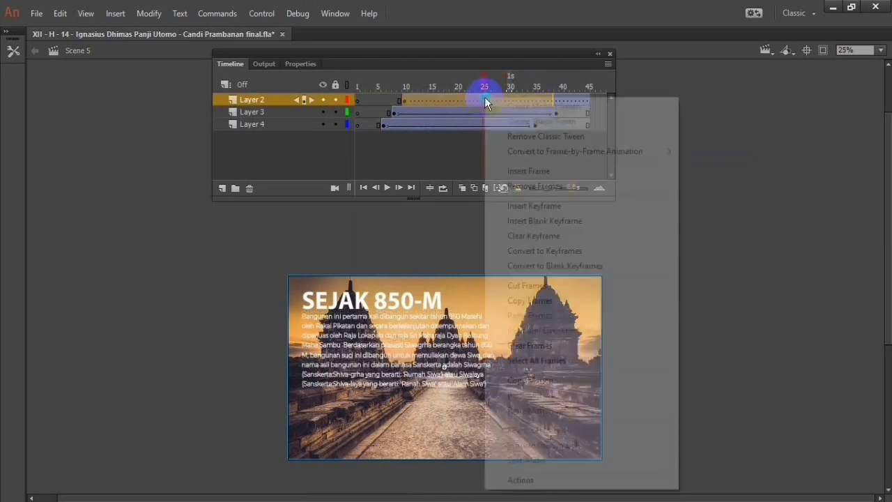
pyautogui.click(597, 107)
pyautogui.click(586, 99)
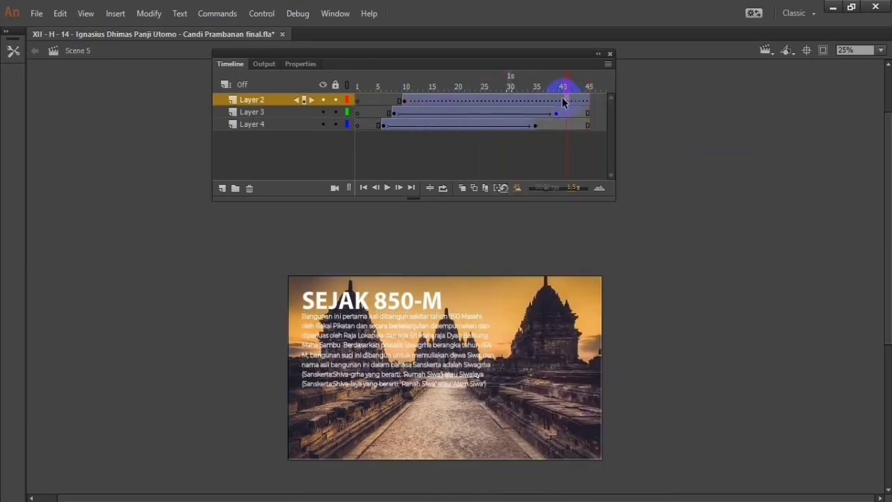
pyautogui.rightClick(564, 102)
pyautogui.click(617, 206)
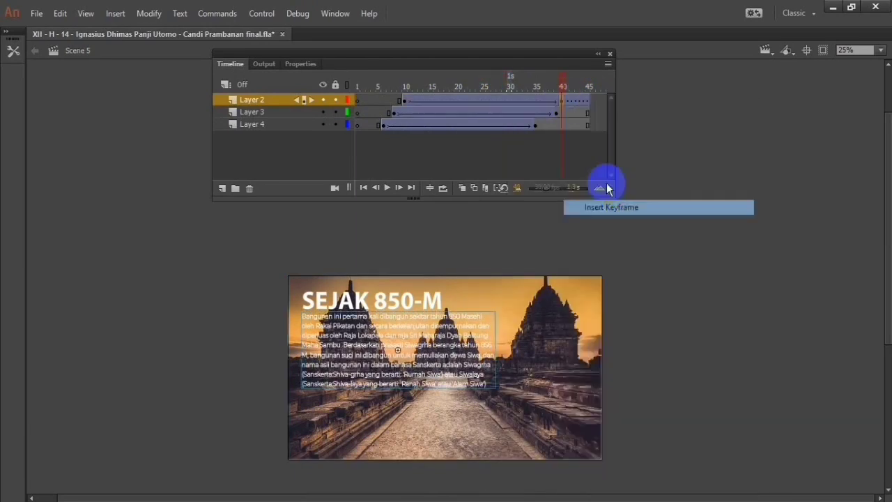
pyautogui.rightClick(577, 100)
pyautogui.click(546, 143)
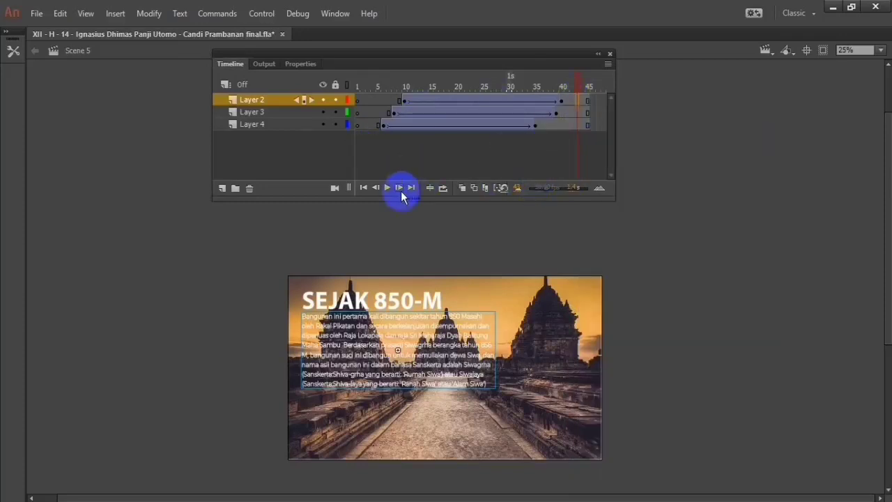
# Move the background below the stage at Layer 4's frame 6 and the SEJAK 850-M title left of the stage at Layer 3's frame 8
pyautogui.click(385, 127)
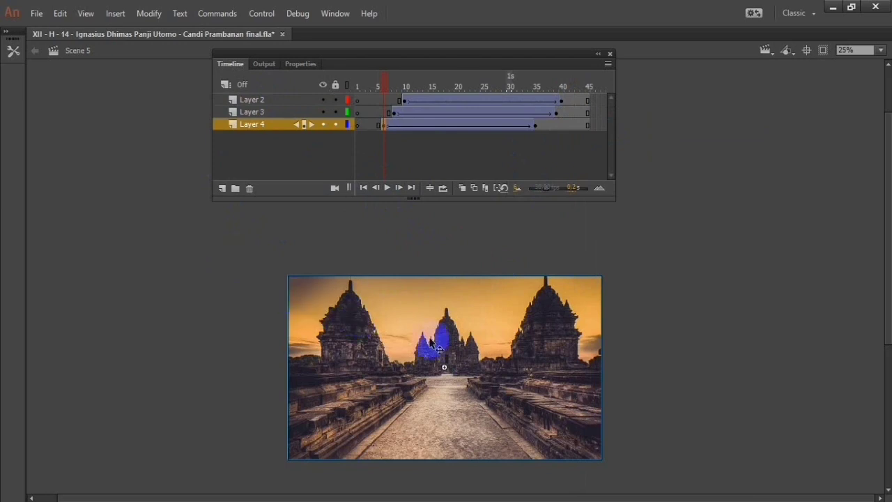
pyautogui.moveTo(445, 361); pyautogui.dragTo(523, 412)
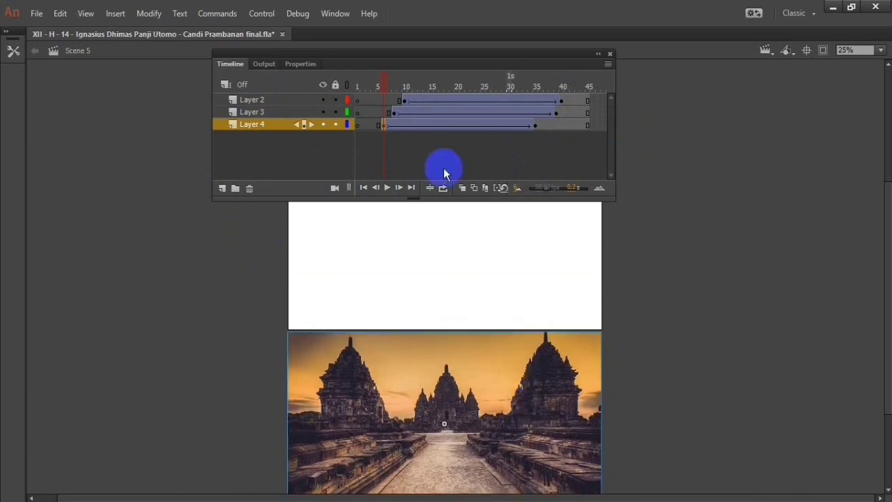
pyautogui.click(396, 112)
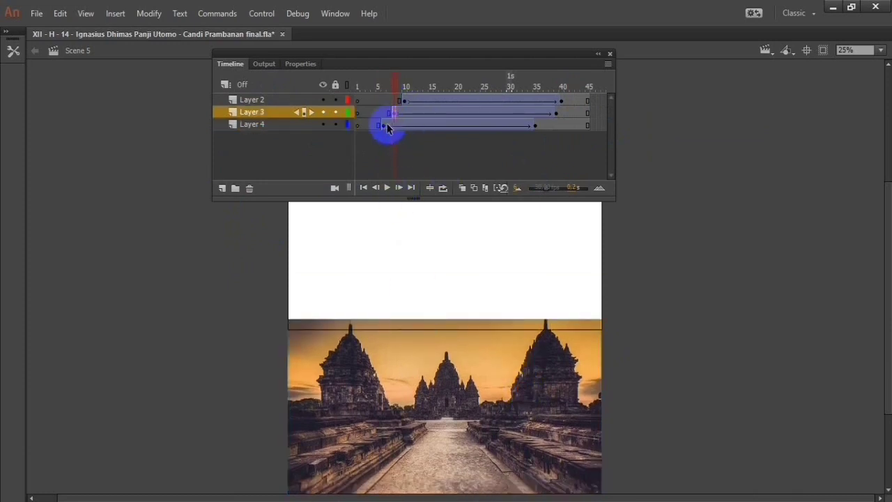
pyautogui.moveTo(396, 303); pyautogui.dragTo(230, 310)
# Move the paragraph to the right of the stage at Layer 2's frame 10 and preview the scene's animation
pyautogui.click(404, 82)
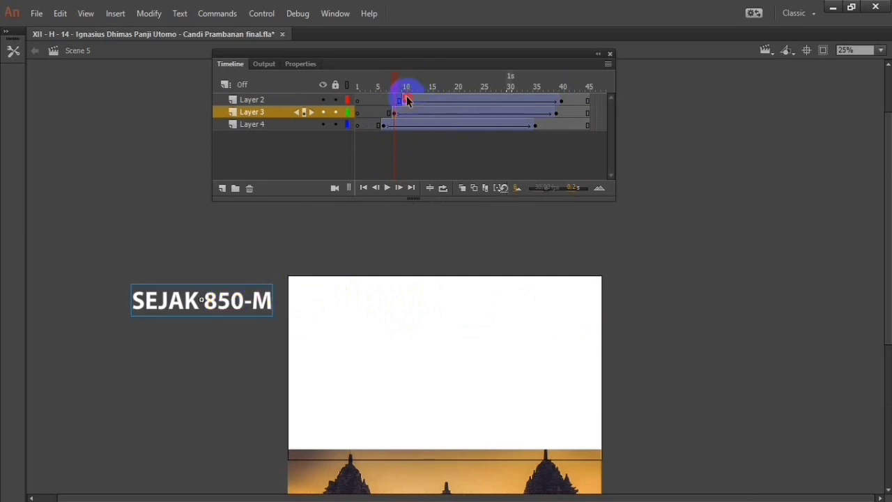
pyautogui.click(408, 99)
pyautogui.moveTo(444, 341); pyautogui.dragTo(762, 364)
pyautogui.click(407, 200)
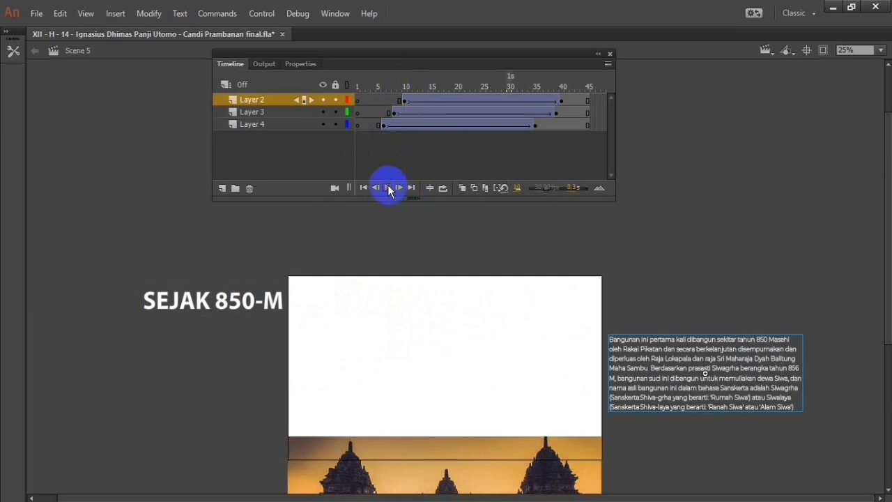
pyautogui.click(387, 189)
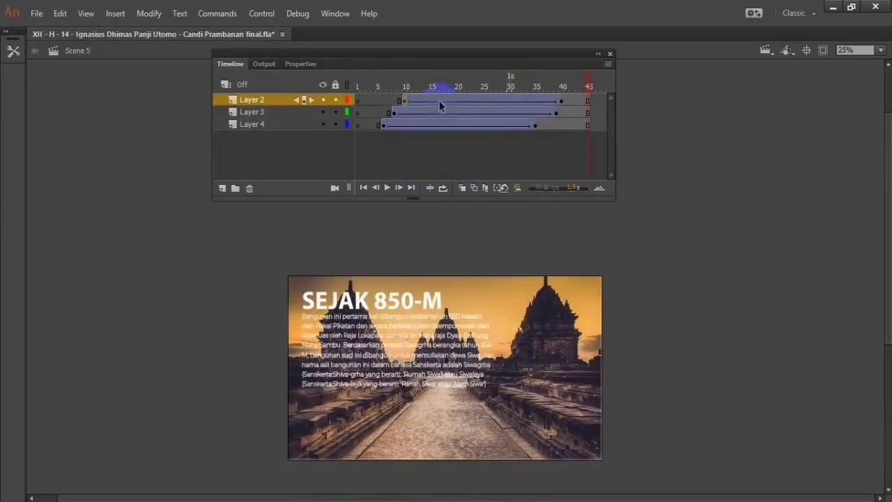
# Set the easing of the paragraph's tween on Layer 2 to Bounce Ease In Out
pyautogui.click(468, 124)
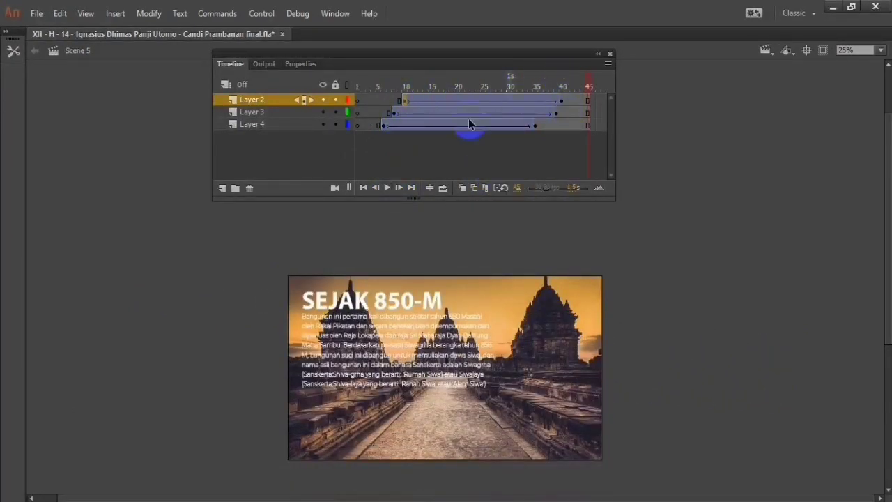
pyautogui.click(307, 65)
pyautogui.click(344, 160)
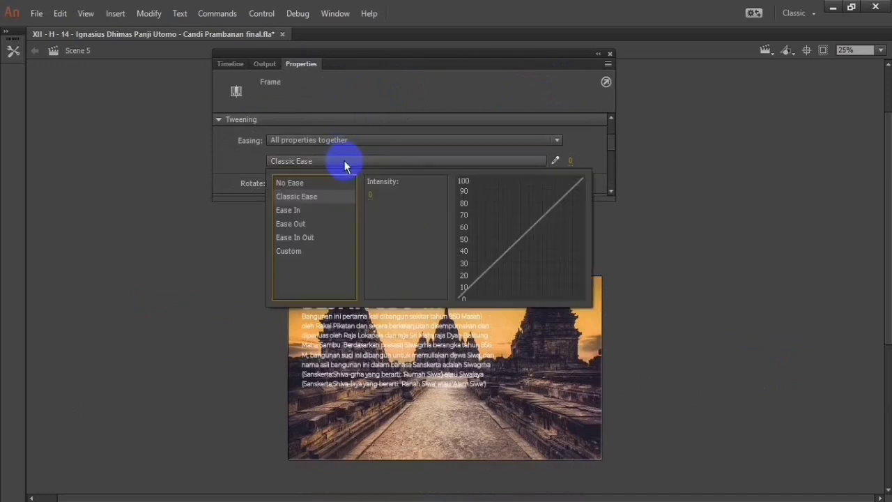
pyautogui.click(342, 238)
pyautogui.click(380, 278)
pyautogui.click(308, 123)
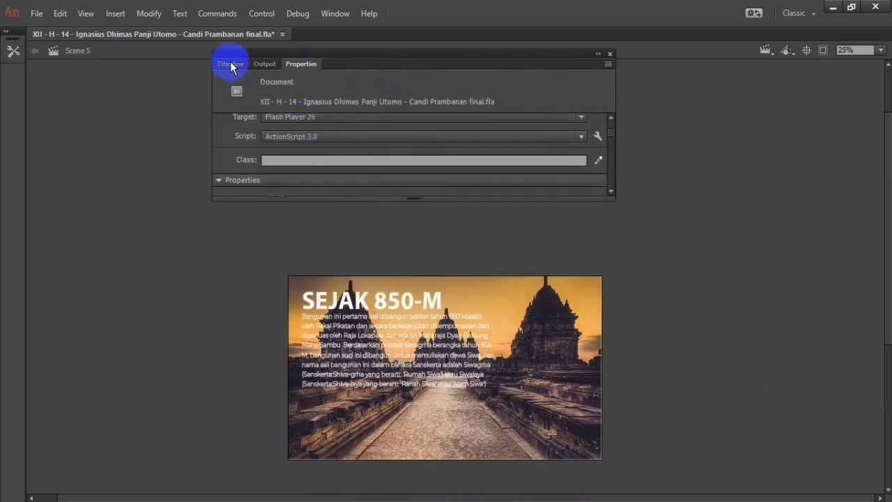
# Set the easing of the SEJAK 850-M title's tween on Layer 3, starting at frame 8, to Bounce Ease In Out
pyautogui.click(230, 63)
pyautogui.click(396, 112)
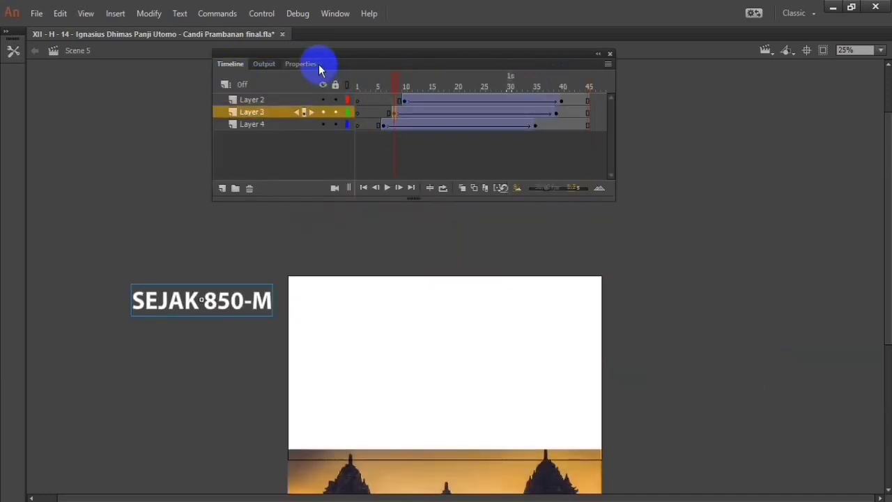
pyautogui.click(306, 64)
pyautogui.click(342, 165)
pyautogui.moveTo(294, 237)
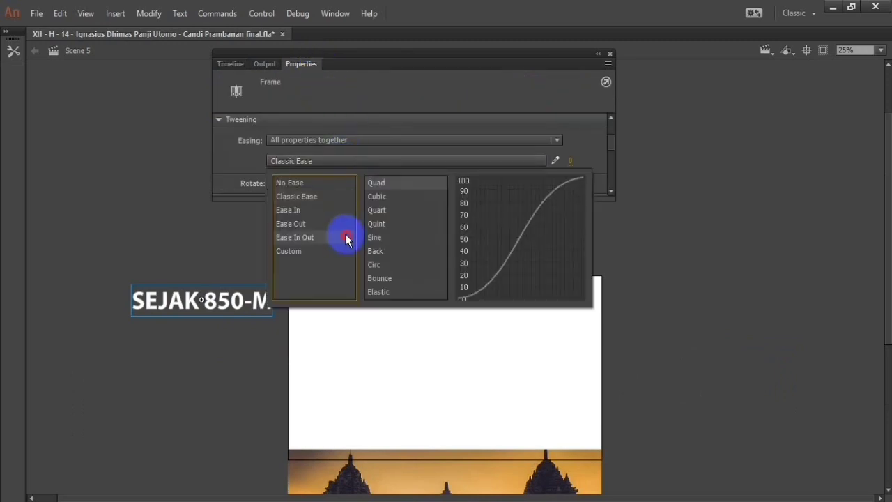
pyautogui.click(380, 278)
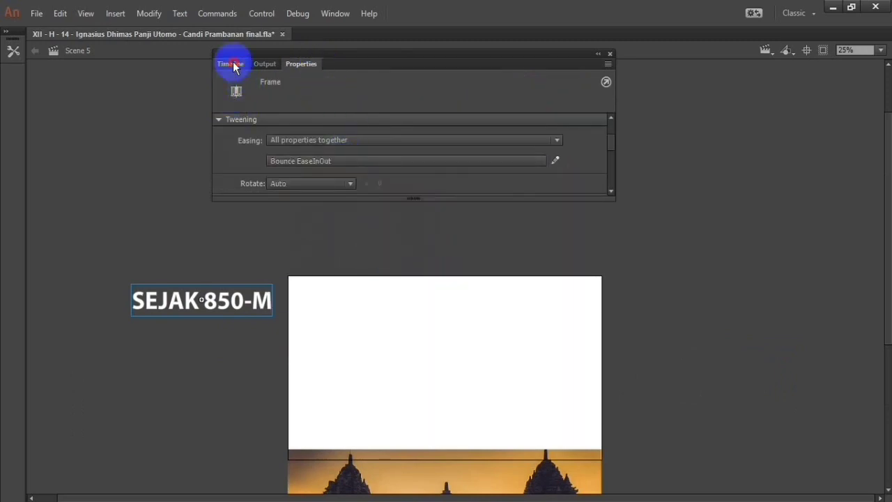
# Select Layer 4 and look through the properties for its tween's easing settings
pyautogui.click(234, 65)
pyautogui.click(261, 125)
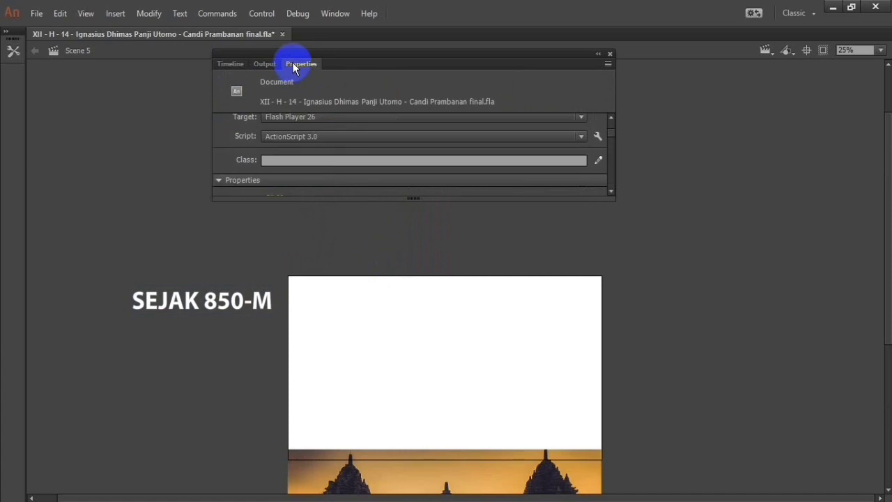
pyautogui.scroll(-2, 336, 157)
pyautogui.scroll(4, 335, 157)
pyautogui.scroll(-3, 335, 157)
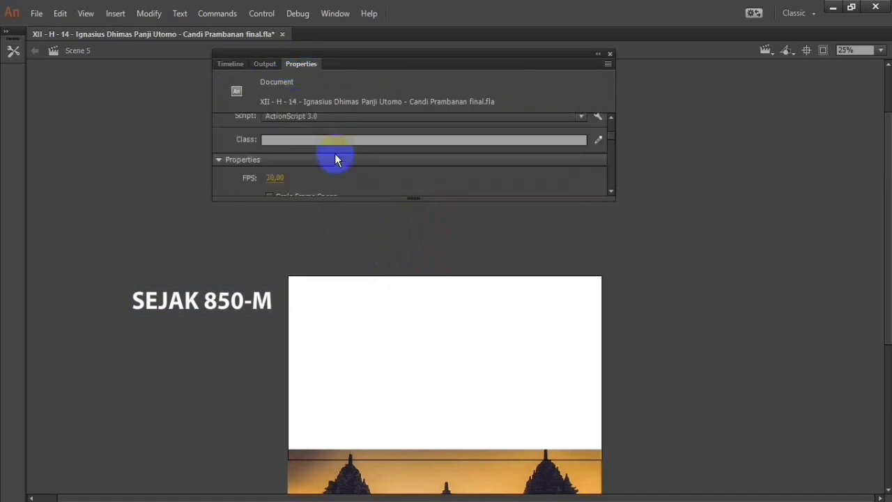
pyautogui.scroll(-5, 335, 153)
pyautogui.scroll(3, 335, 145)
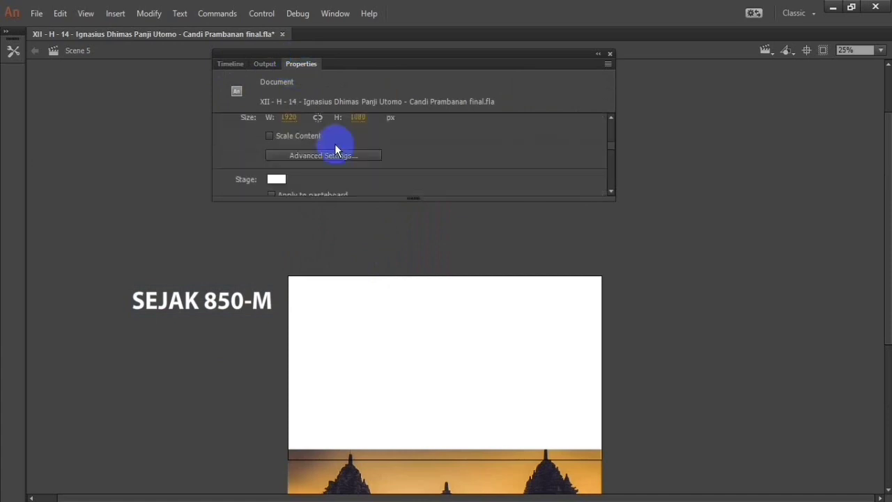
pyautogui.scroll(3, 334, 143)
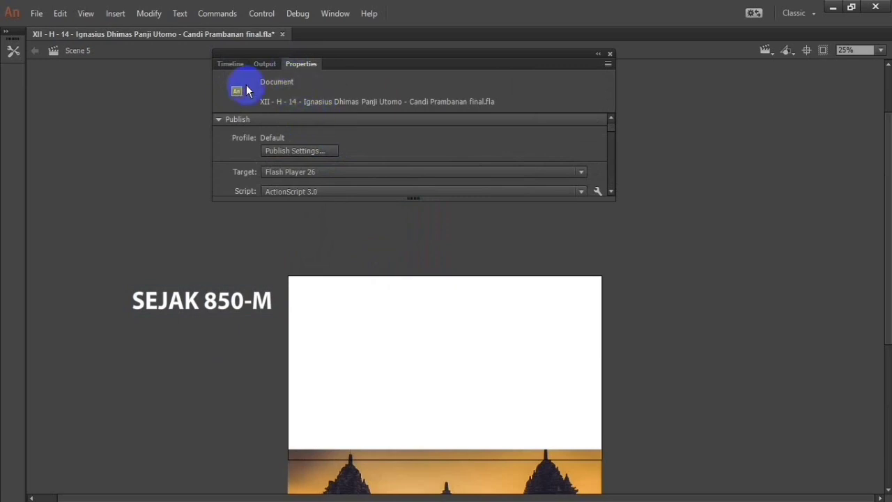
pyautogui.scroll(-3, 342, 147)
pyautogui.scroll(3, 341, 143)
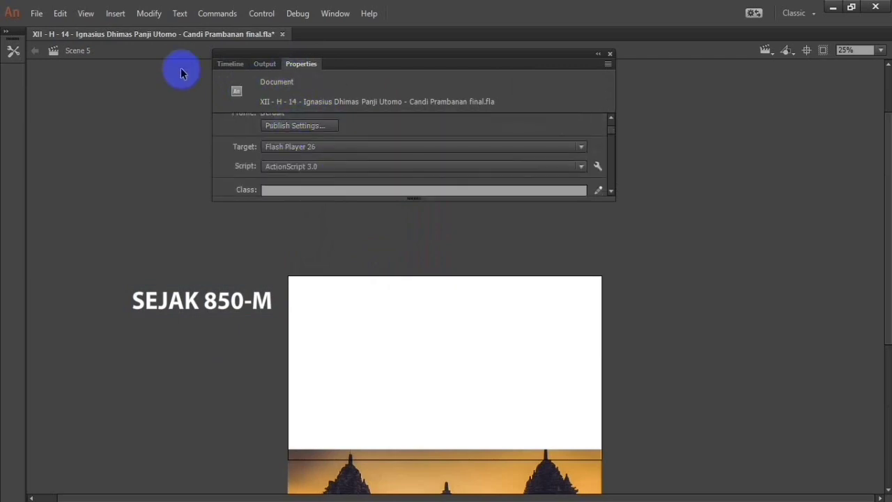
# Set the easing of the background's tween at Layer 4's frame 6 to Bounce Ease In Out and play the scene
pyautogui.click(219, 67)
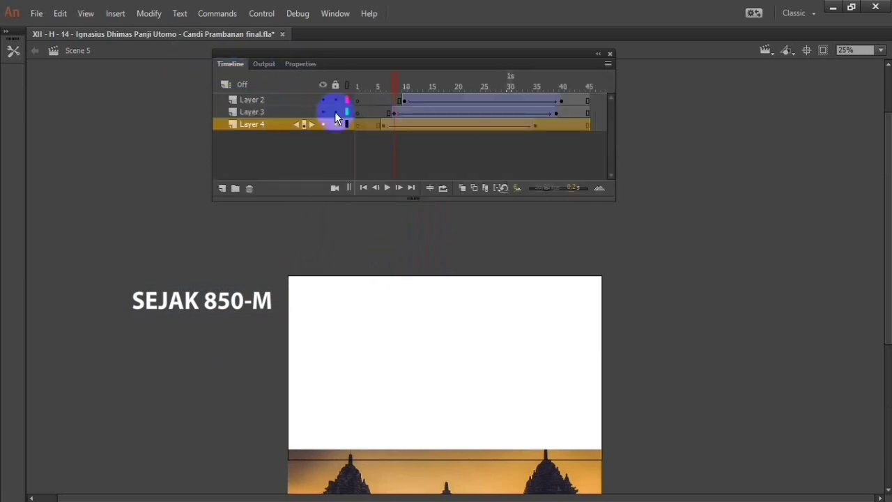
pyautogui.moveTo(384, 124); pyautogui.dragTo(383, 130)
pyautogui.click(292, 65)
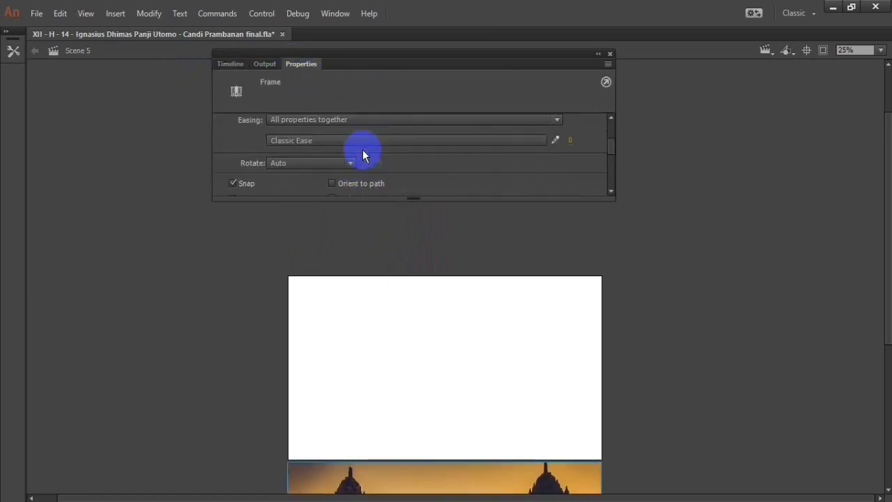
pyautogui.click(386, 142)
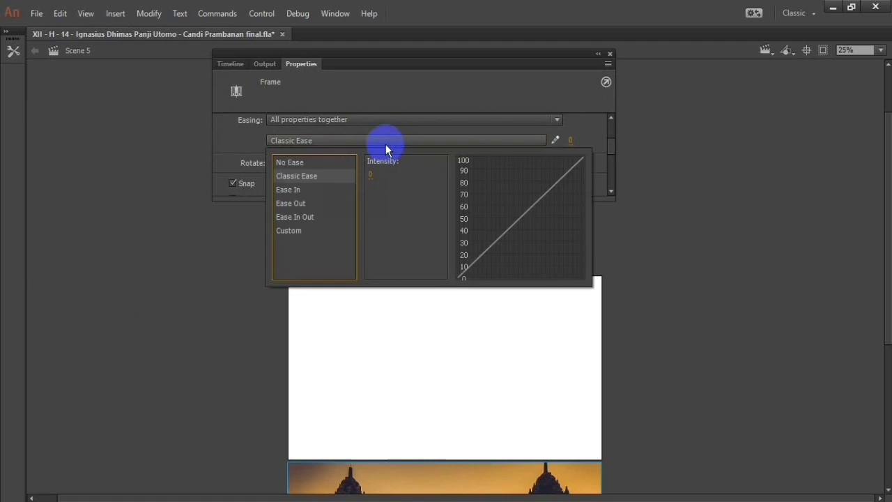
pyautogui.click(320, 216)
pyautogui.click(393, 250)
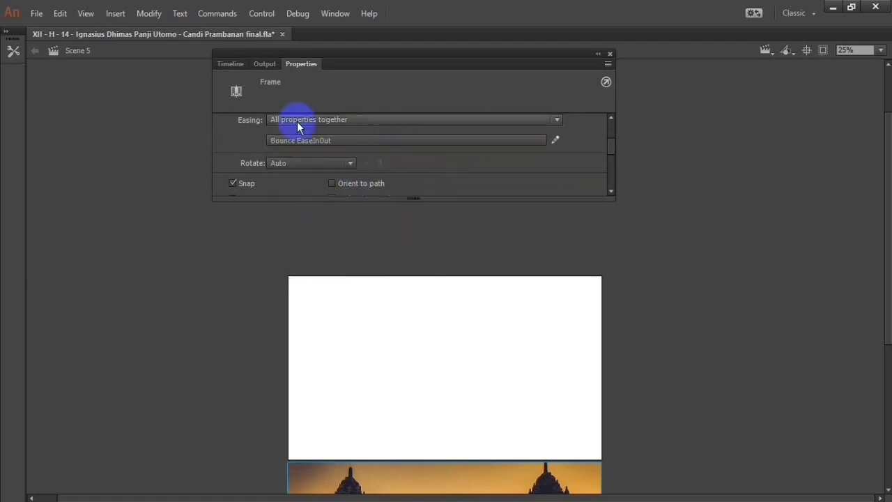
pyautogui.click(230, 63)
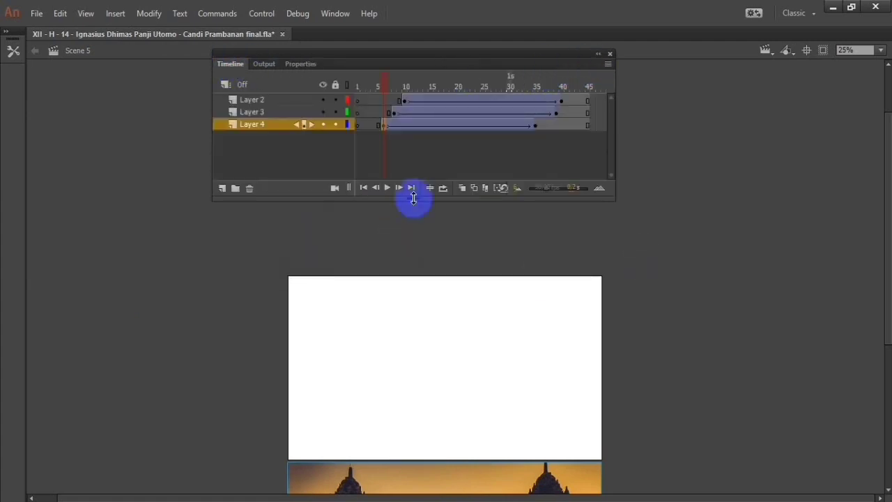
pyautogui.click(385, 188)
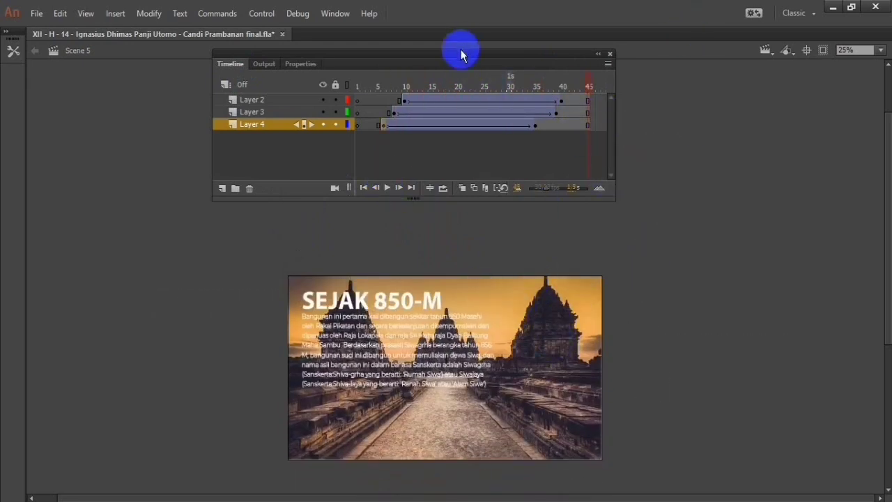
# Move the Timeline panel toward the upper-right corner of the workspace and switch to another scene
pyautogui.moveTo(460, 49); pyautogui.dragTo(699, 79)
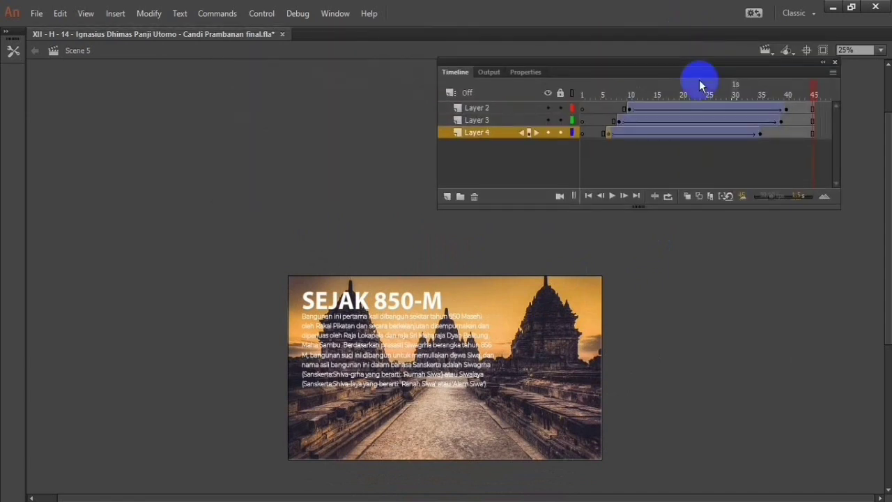
pyautogui.click(769, 53)
pyautogui.click(769, 74)
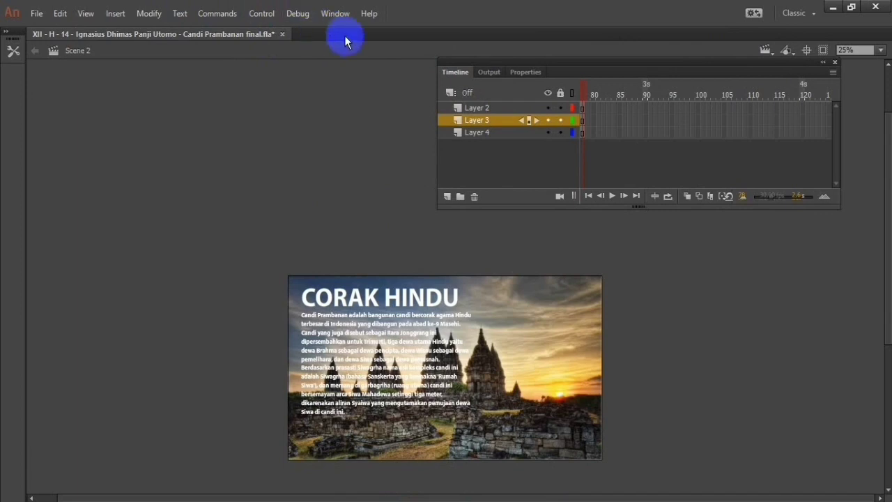
# Insert a new empty scene into the document
pyautogui.click(333, 15)
pyautogui.moveTo(361, 7)
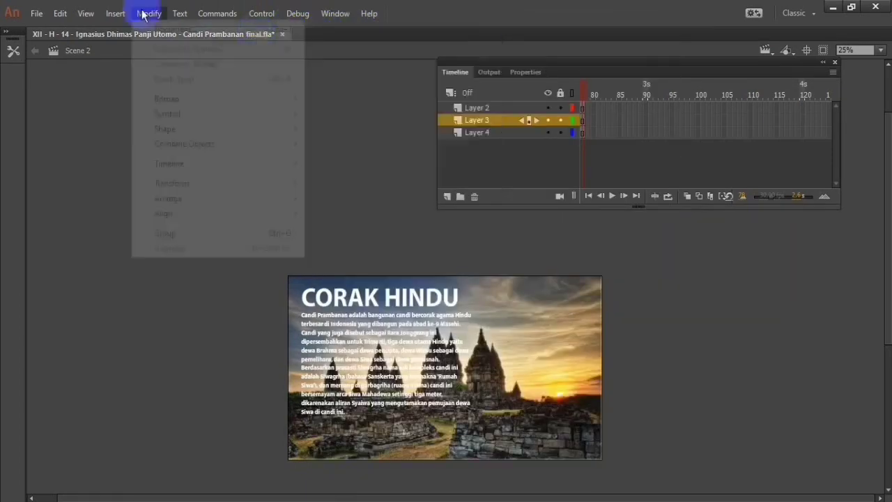
pyautogui.moveTo(97, 18)
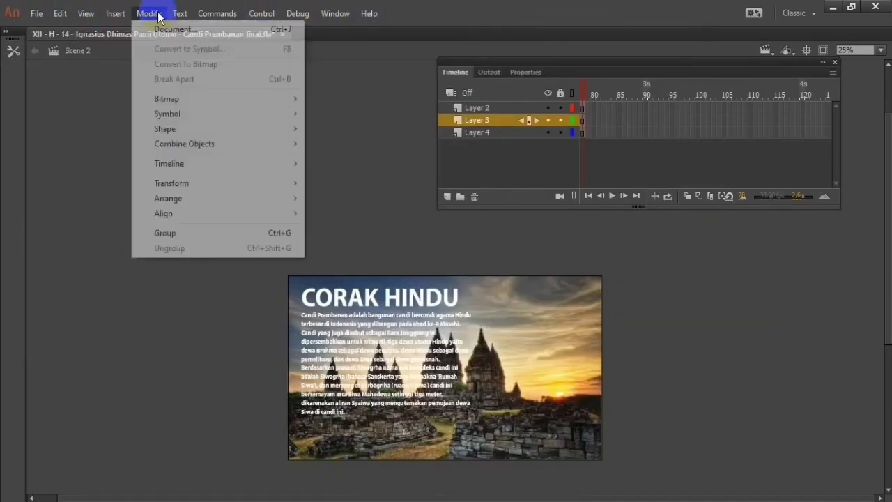
pyautogui.click(149, 123)
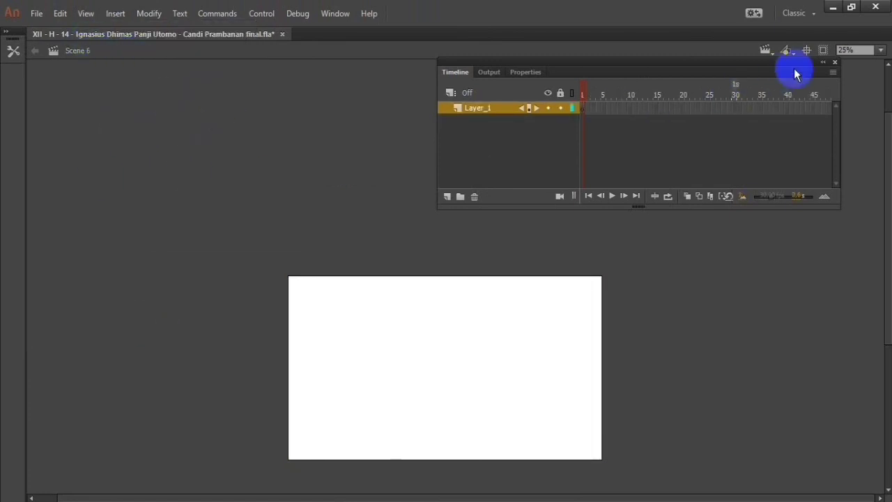
pyautogui.click(764, 52)
pyautogui.click(384, 62)
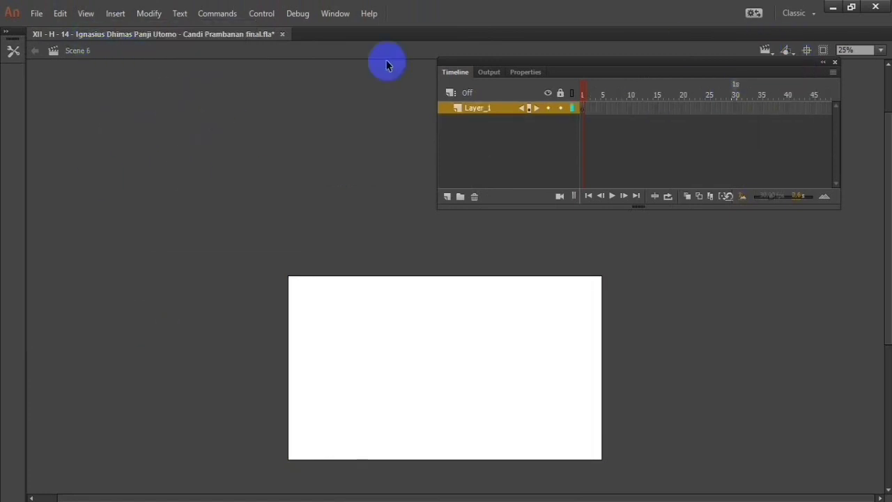
pyautogui.click(182, 13)
pyautogui.click(452, 355)
pyautogui.click(180, 13)
pyautogui.moveTo(214, 28)
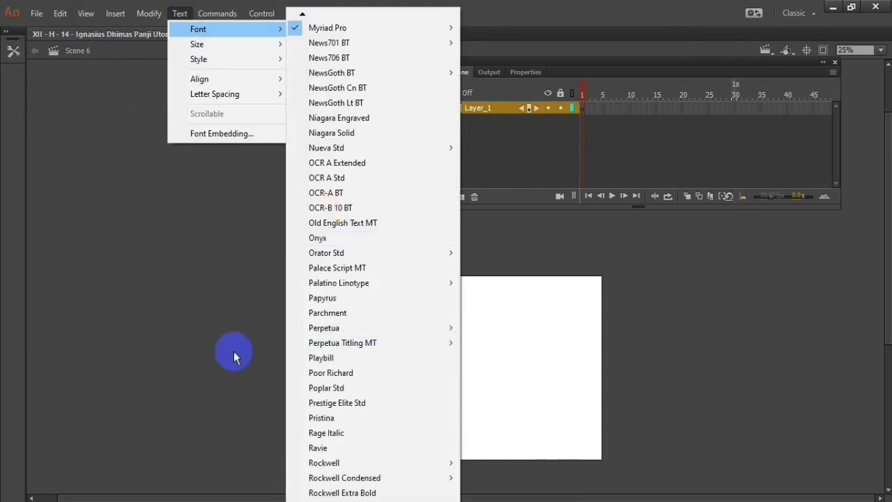
pyautogui.click(233, 352)
pyautogui.click(474, 374)
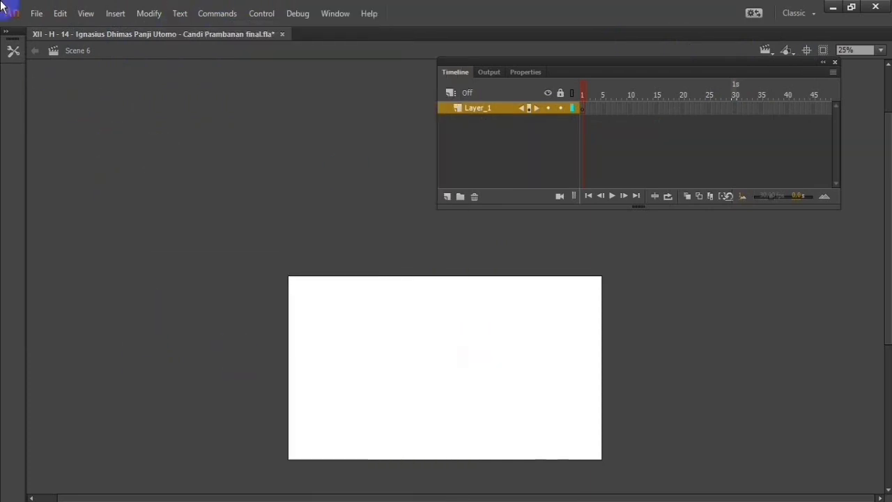
pyautogui.click(113, 13)
pyautogui.click(114, 13)
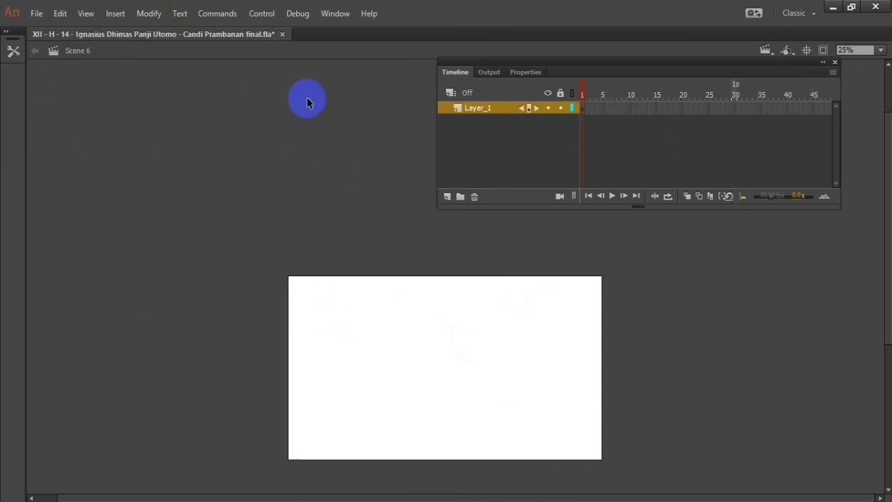
# Add the text TERIMAKASIH near the centre of the stage and make its text box slightly wider than the word
pyautogui.press('t')
pyautogui.click(296, 276)
pyautogui.click(378, 352)
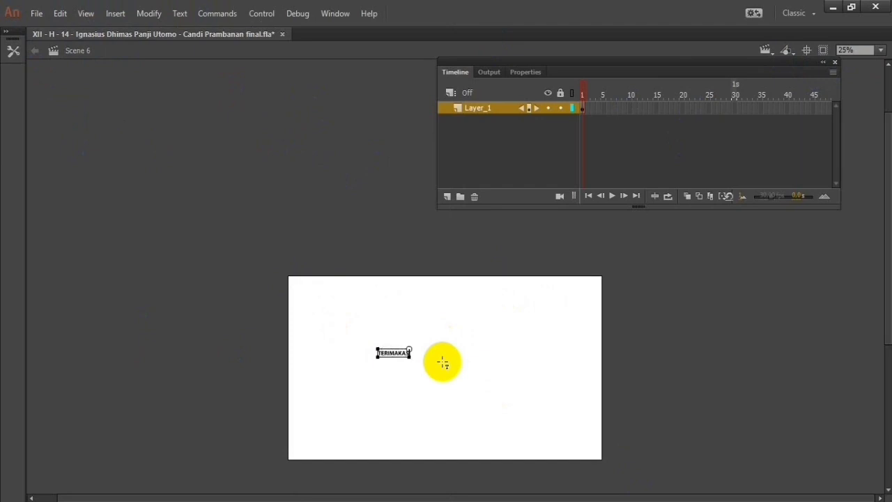
pyautogui.click(217, 327)
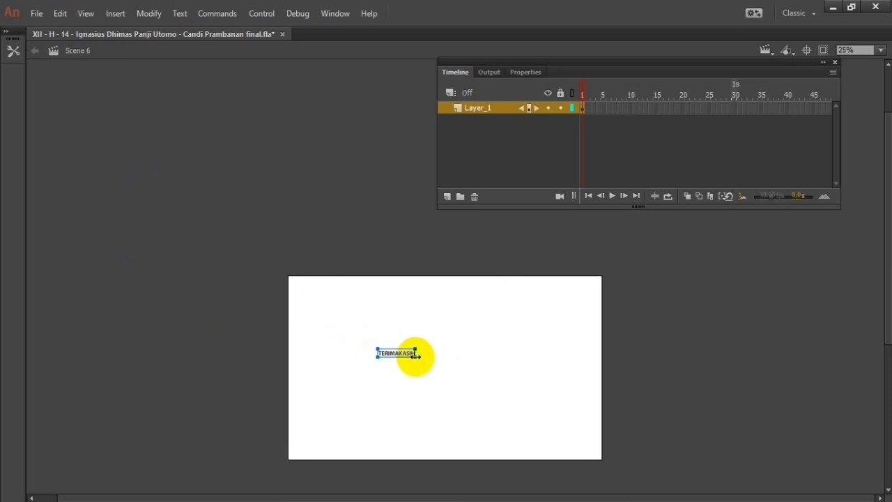
pyautogui.moveTo(416, 354); pyautogui.dragTo(465, 355)
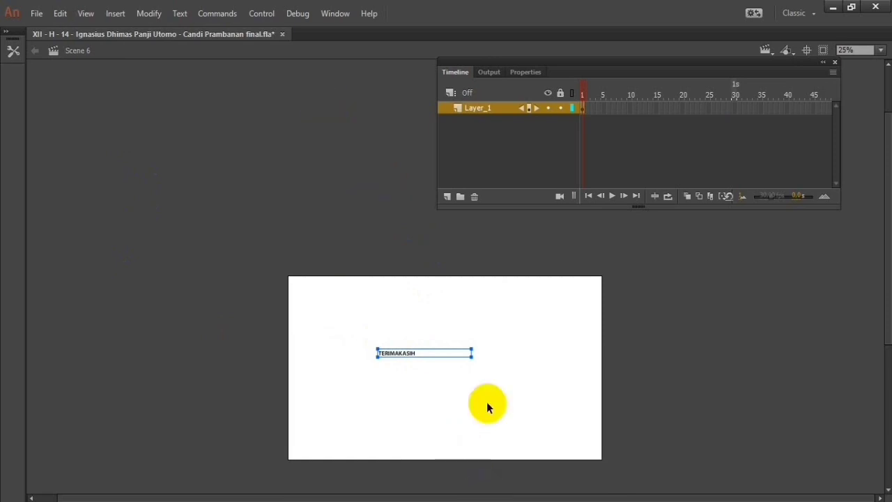
pyautogui.moveTo(471, 356); pyautogui.dragTo(422, 360)
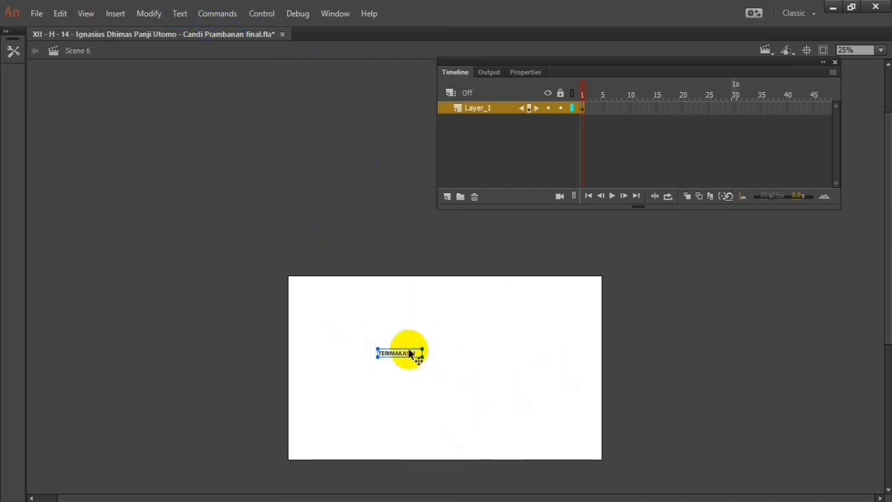
# Enlarge the TERIMAKASIH text with Free Transform until its box spans about two thirds of the stage width, roughly centred
pyautogui.click(420, 267)
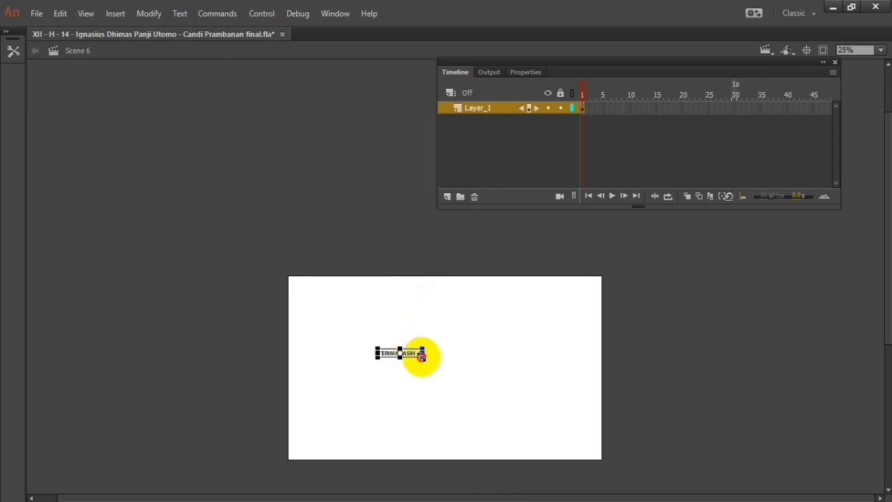
pyautogui.moveTo(421, 356); pyautogui.dragTo(513, 410)
pyautogui.moveTo(475, 357); pyautogui.dragTo(492, 364)
pyautogui.click(682, 300)
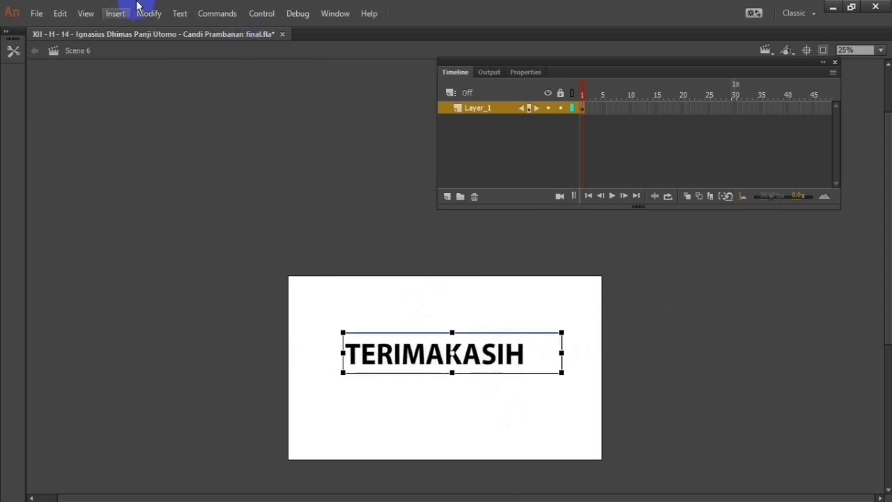
pyautogui.click(36, 13)
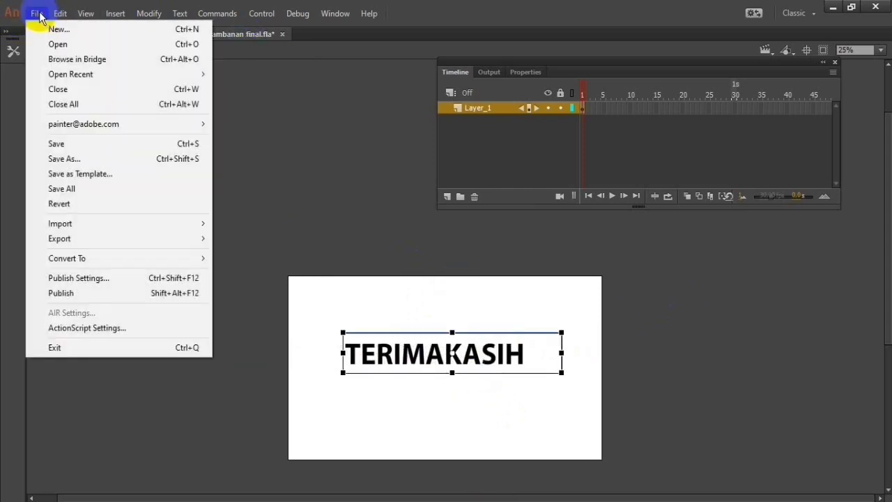
pyautogui.click(378, 332)
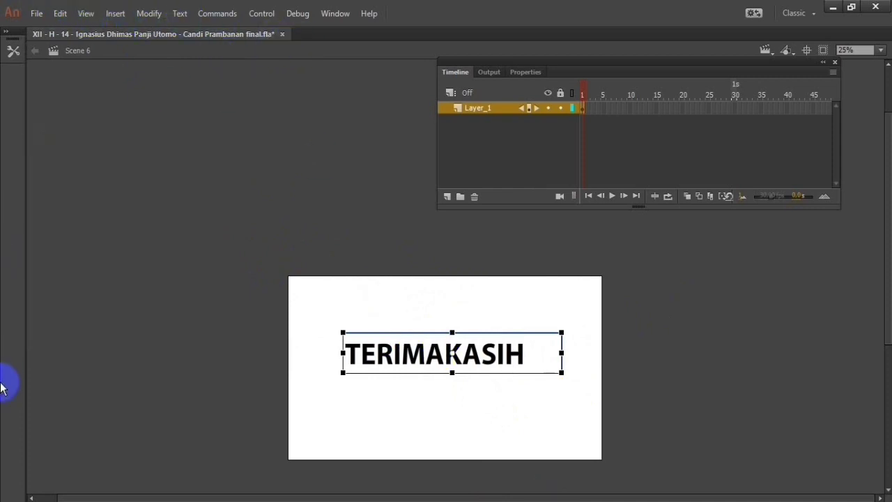
pyautogui.click(13, 50)
pyautogui.click(285, 95)
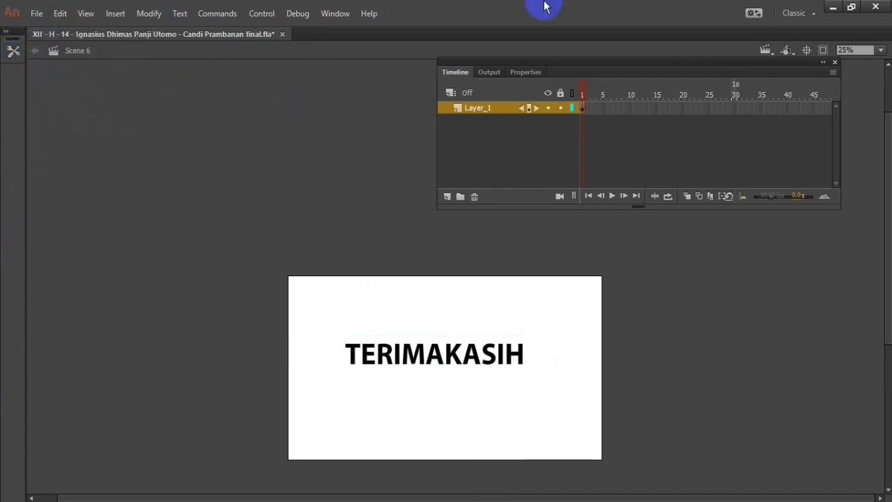
# Switch the workspace layout to Essentials
pyautogui.click(796, 13)
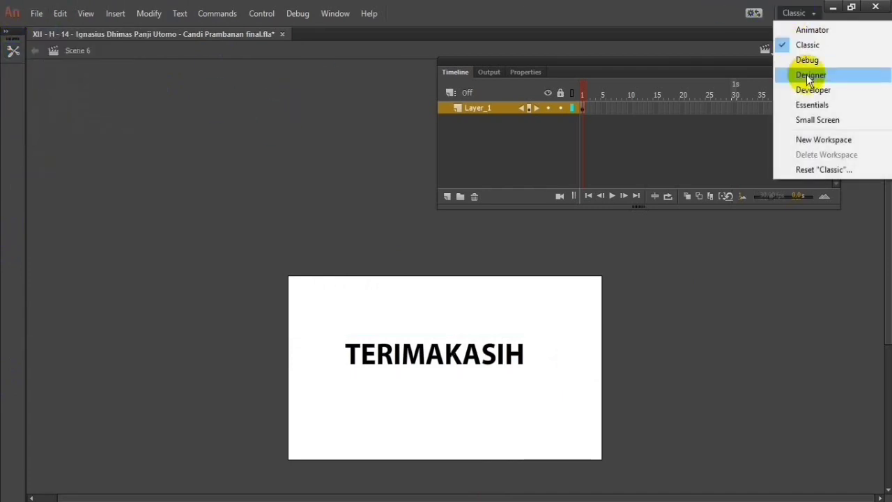
pyautogui.click(824, 108)
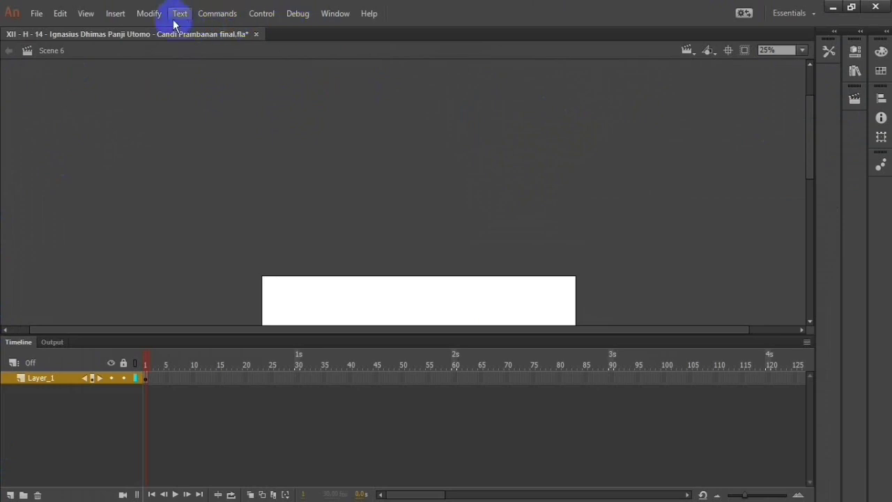
pyautogui.click(148, 13)
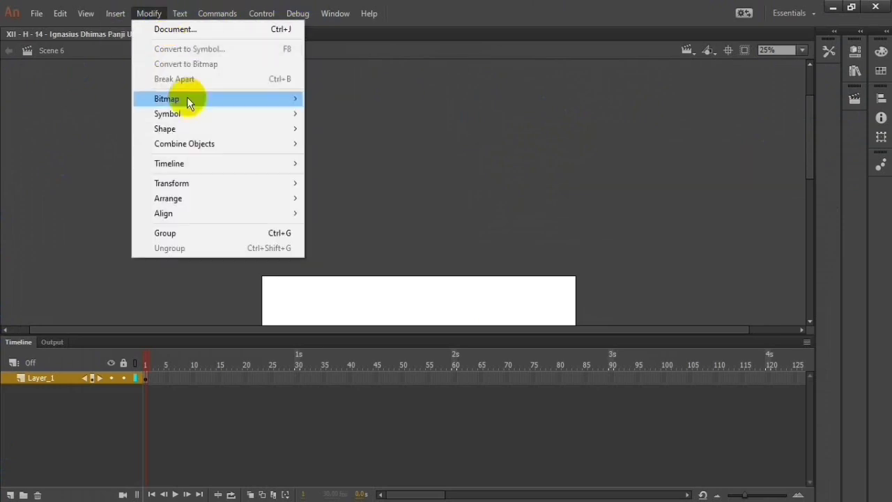
pyautogui.click(113, 12)
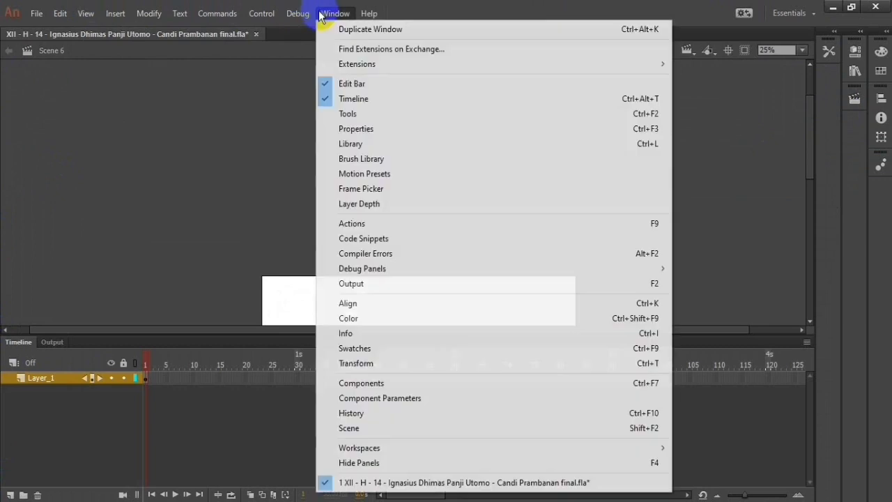
pyautogui.moveTo(233, 13)
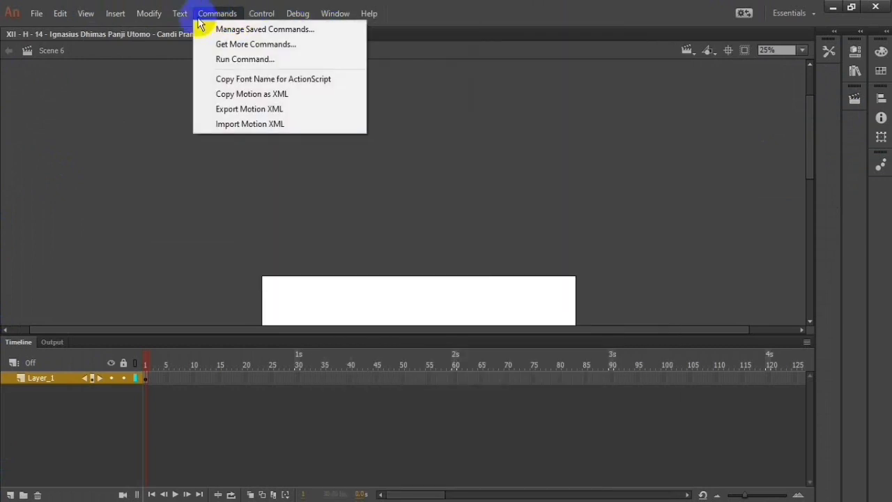
pyautogui.moveTo(182, 15)
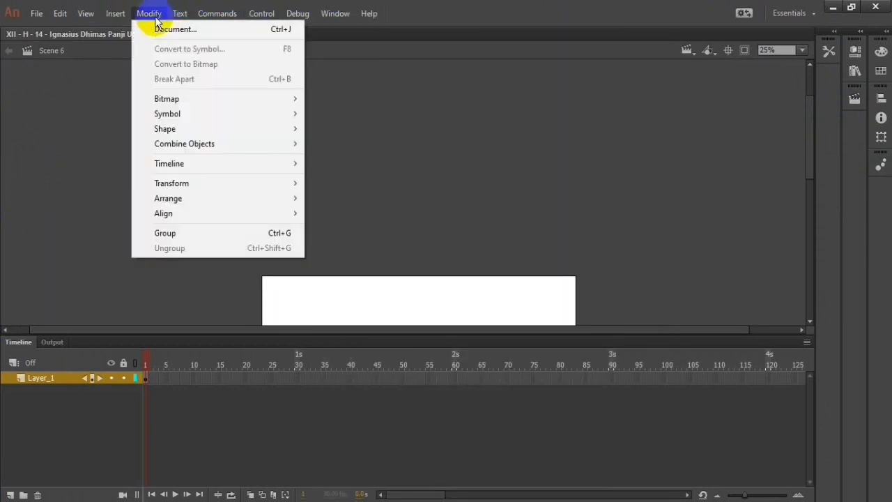
pyautogui.click(827, 53)
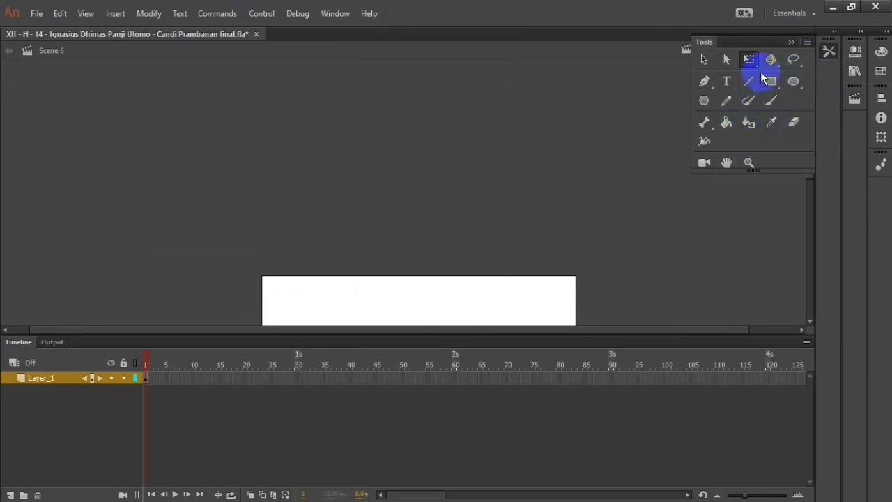
pyautogui.click(827, 52)
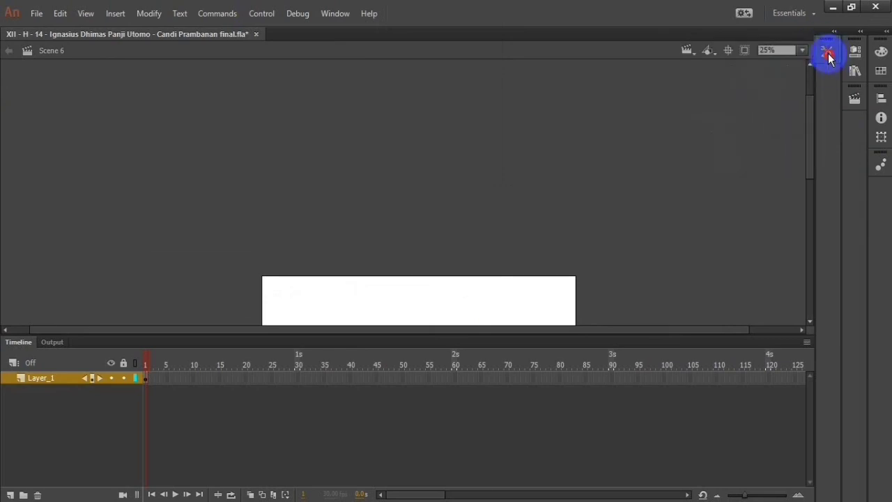
pyautogui.click(827, 48)
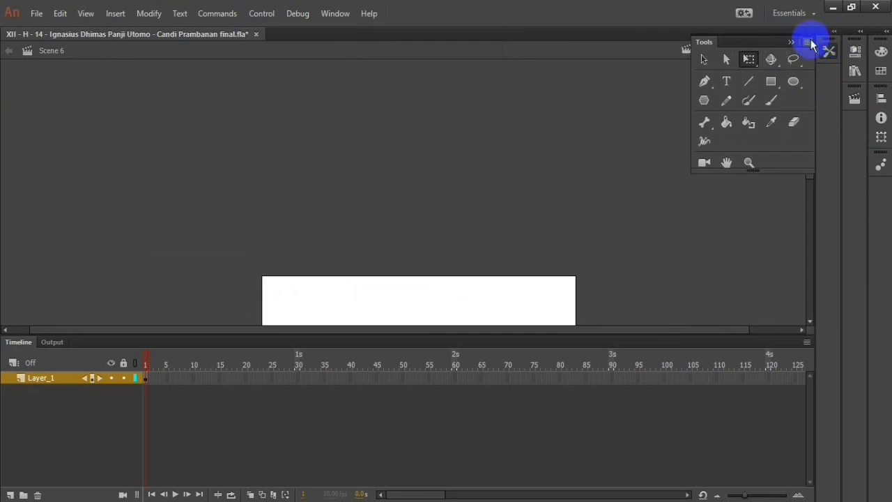
pyautogui.click(831, 51)
pyautogui.click(829, 50)
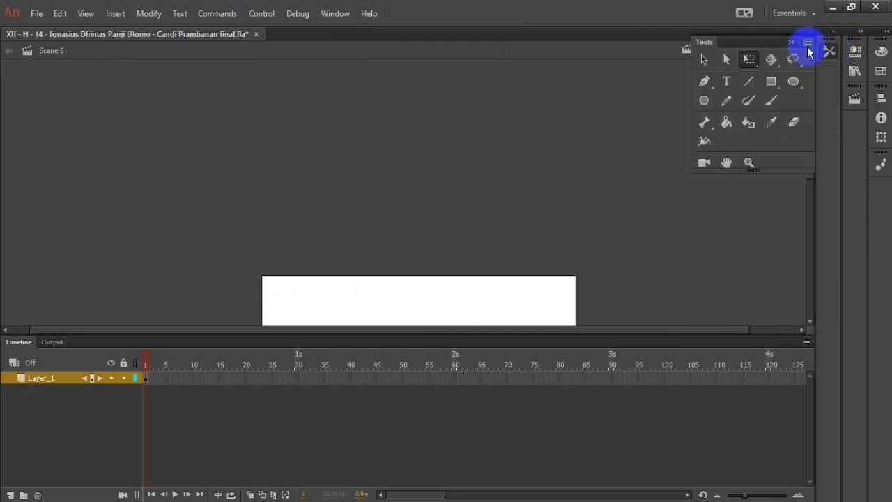
pyautogui.click(805, 43)
pyautogui.click(787, 91)
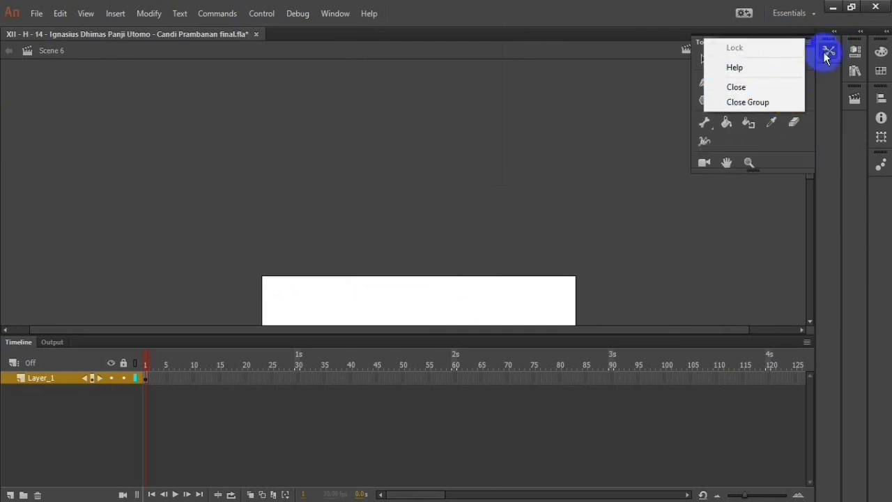
# Enlarge the Tools panel to reveal its colour and option sections and float it beside the stage
pyautogui.moveTo(20, 177); pyautogui.dragTo(11, 102)
pyautogui.click(13, 51)
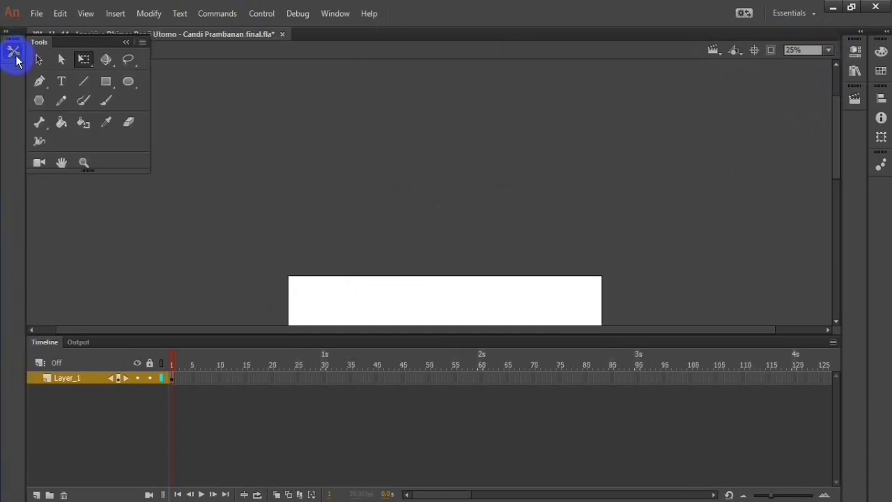
pyautogui.rightClick(14, 53)
pyautogui.click(42, 205)
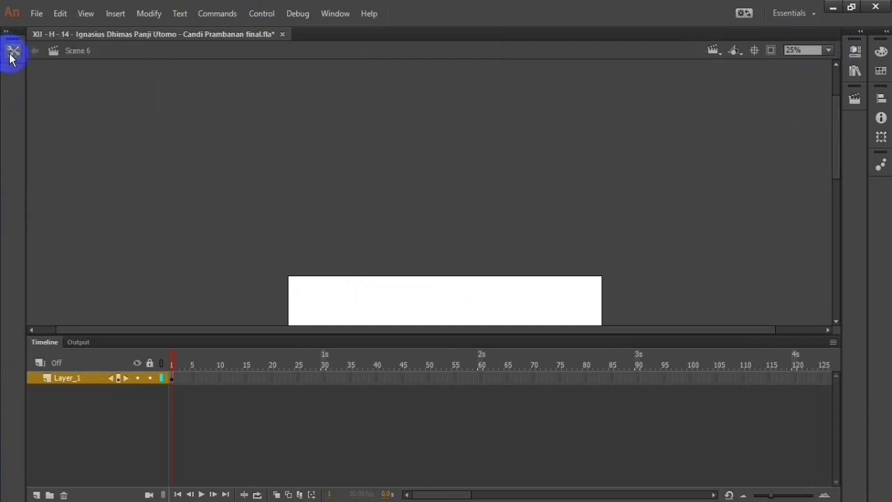
pyautogui.click(10, 55)
pyautogui.moveTo(87, 170); pyautogui.dragTo(104, 302)
pyautogui.click(141, 42)
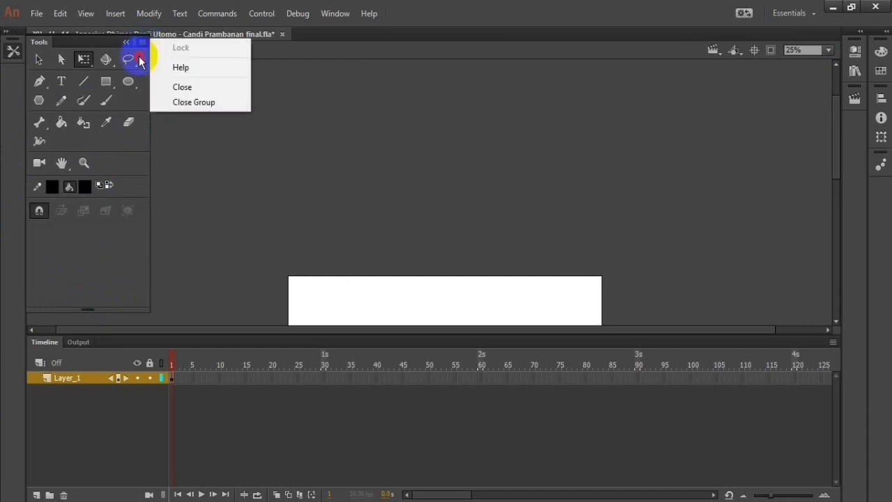
pyautogui.moveTo(36, 44); pyautogui.dragTo(47, 72)
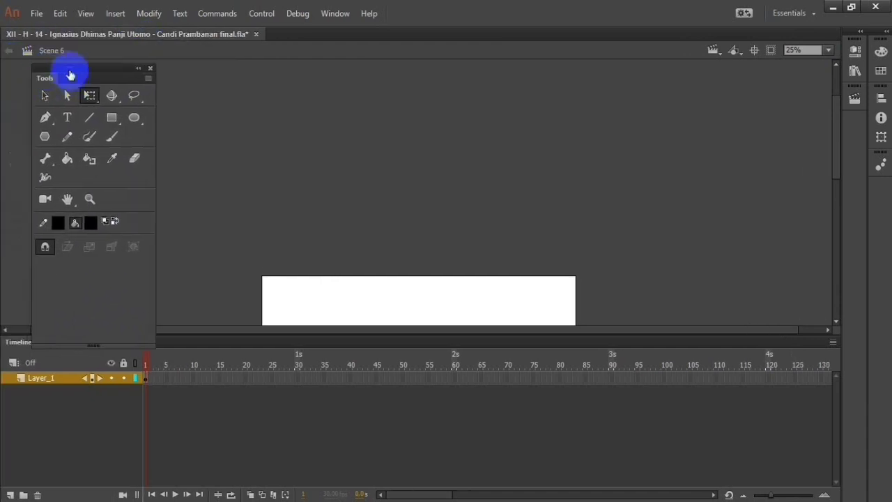
# Draw a black rectangle covering the whole Scene 6 stage, from its upper-left corner to just past its lower-right corner
pyautogui.click(113, 119)
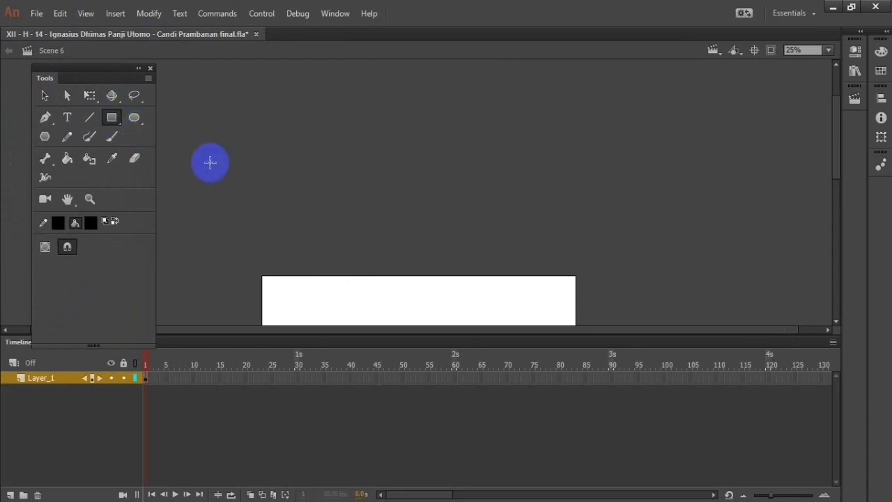
pyautogui.scroll(-3, 796, 104)
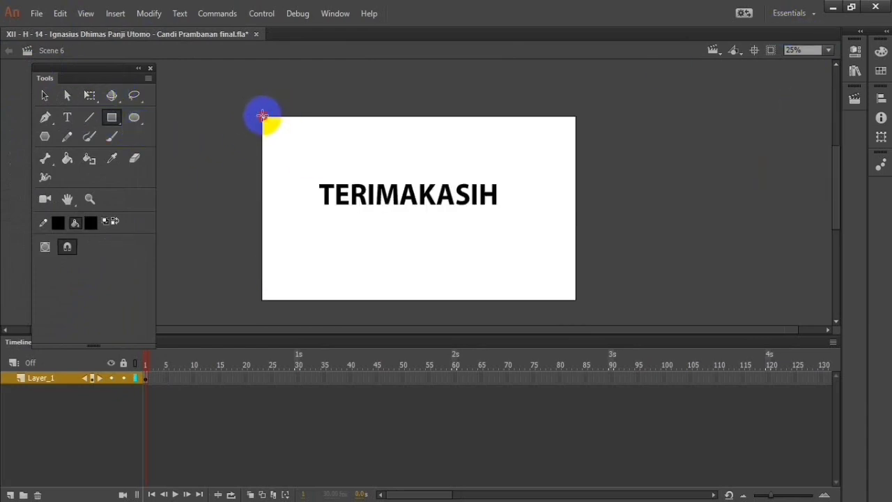
pyautogui.moveTo(262, 115)
pyautogui.mouseDown()
pyautogui.moveTo(438, 179)
pyautogui.moveTo(583, 293)
pyautogui.moveTo(576, 305)
pyautogui.mouseUp()
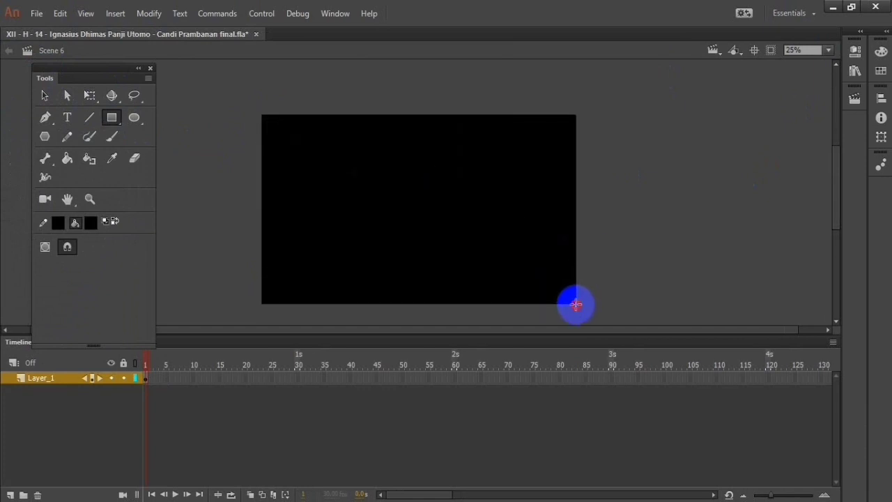
pyautogui.rightClick(572, 296)
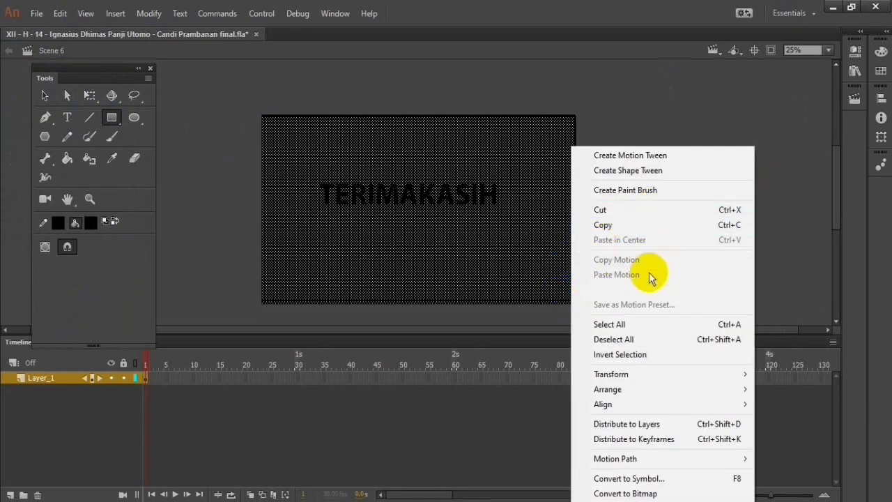
# Set the stroke colour to teal green and the fill of the stage-sized rectangle to bright yellow-green
pyautogui.click(56, 223)
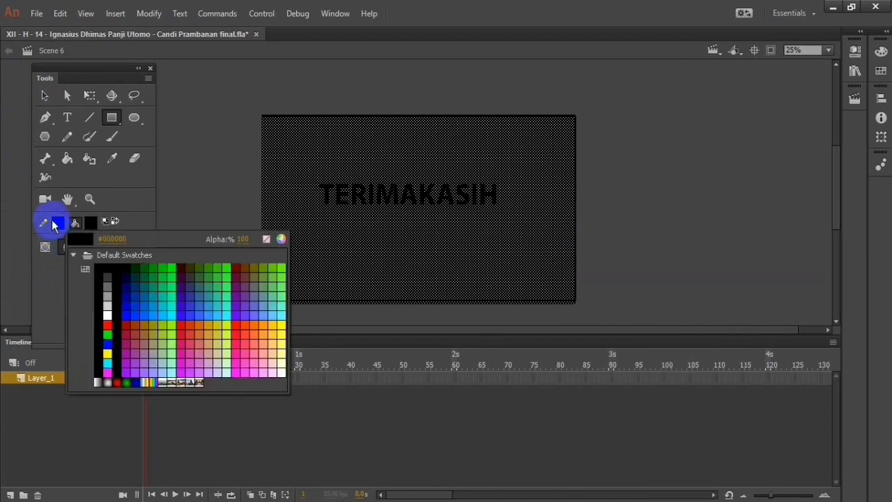
pyautogui.click(163, 290)
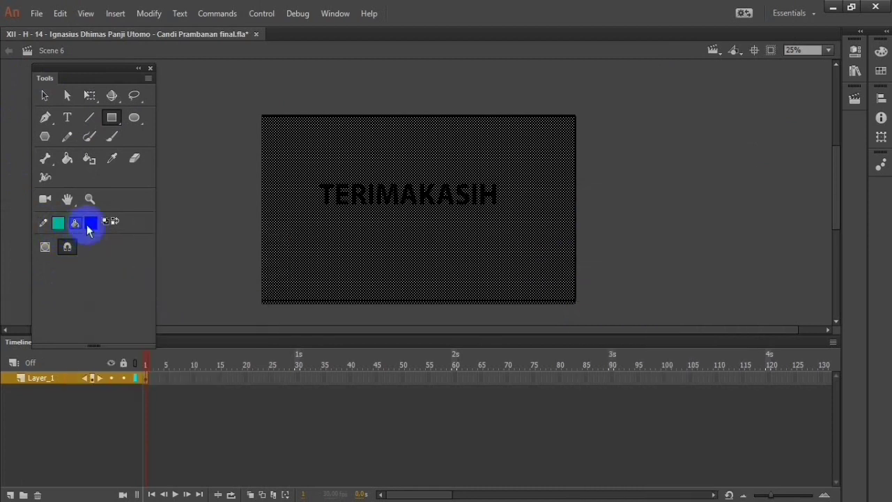
pyautogui.click(88, 225)
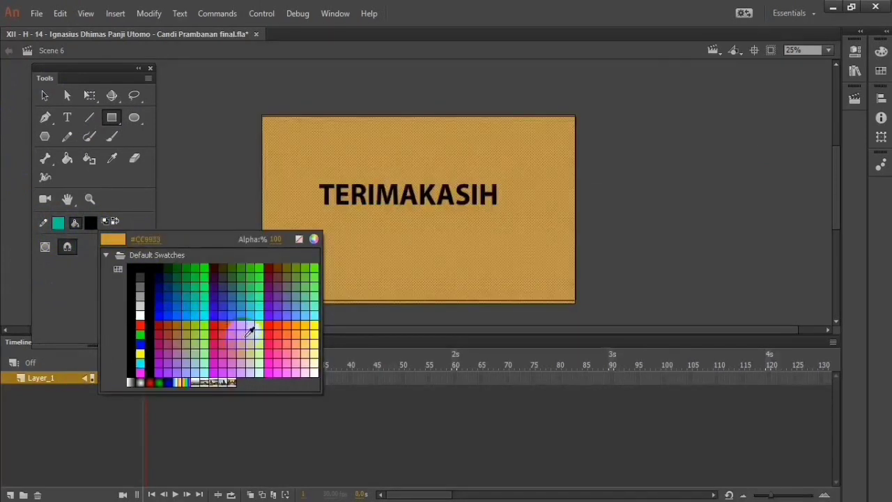
pyautogui.click(257, 315)
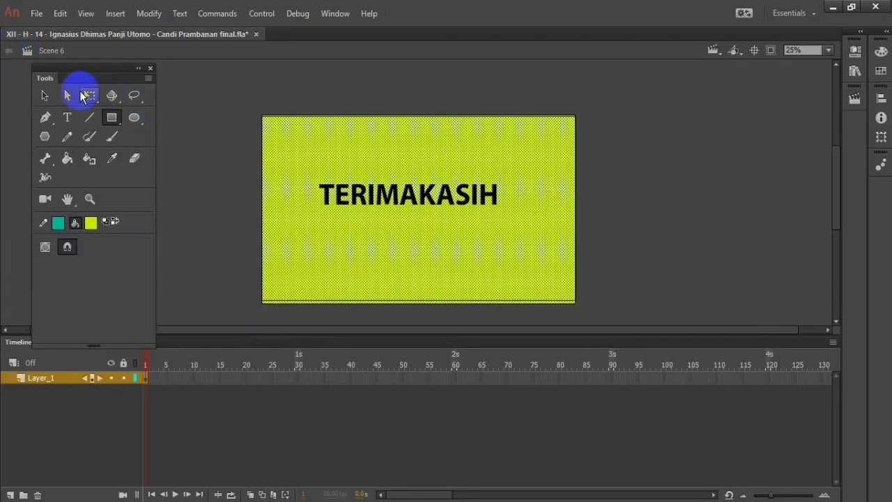
# Move the yellow-green fill with the Selection tool to line its upper edge up with the stage
pyautogui.click(44, 96)
pyautogui.click(447, 146)
pyautogui.click(588, 133)
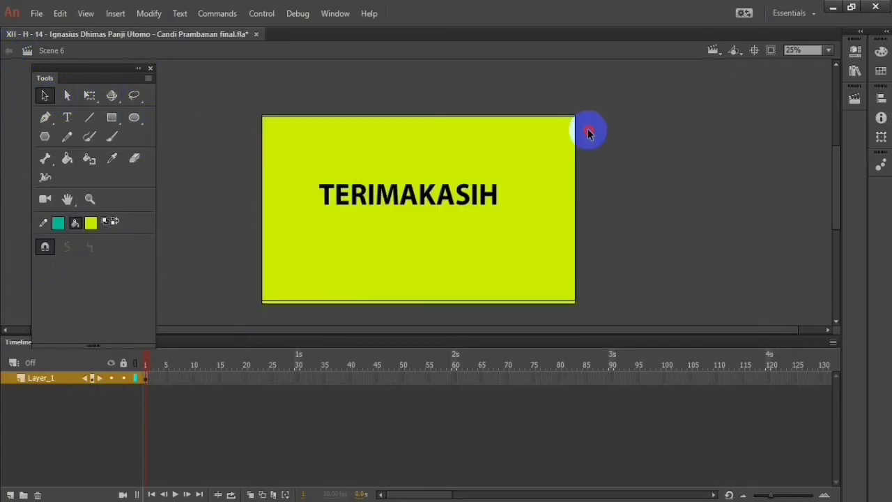
pyautogui.click(561, 143)
pyautogui.click(701, 185)
pyautogui.click(414, 280)
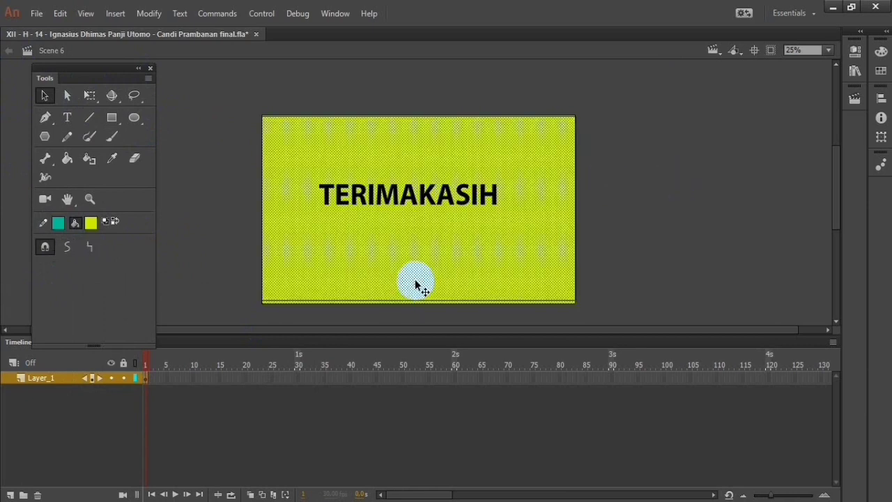
pyautogui.moveTo(414, 280)
pyautogui.mouseDown()
pyautogui.moveTo(398, 271)
pyautogui.moveTo(412, 266)
pyautogui.mouseUp()
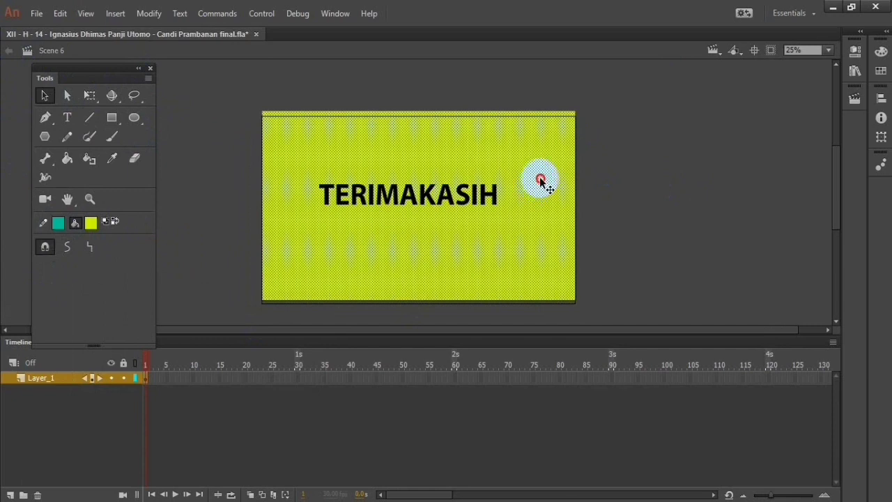
pyautogui.moveTo(540, 181); pyautogui.dragTo(538, 159)
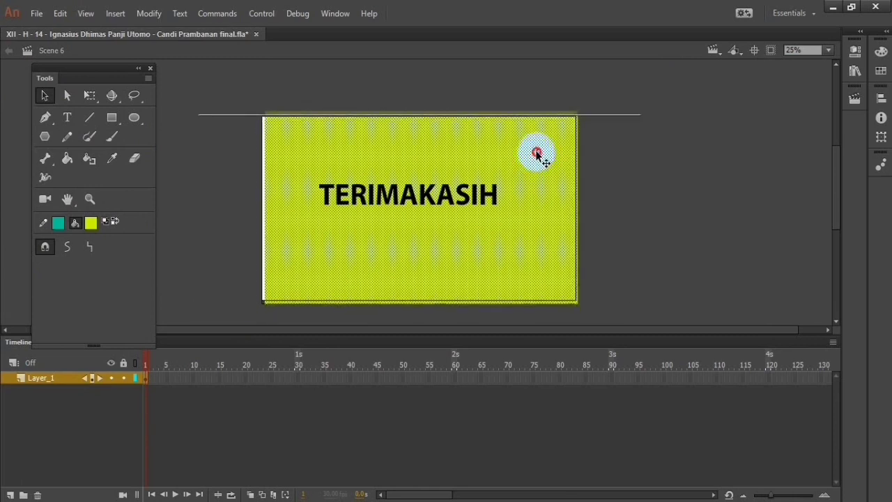
pyautogui.moveTo(536, 153); pyautogui.dragTo(535, 159)
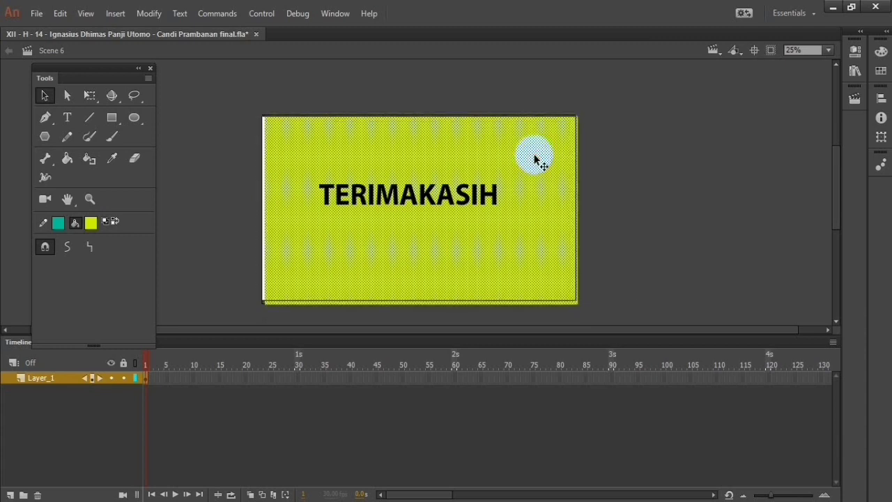
pyautogui.click(603, 131)
pyautogui.click(510, 153)
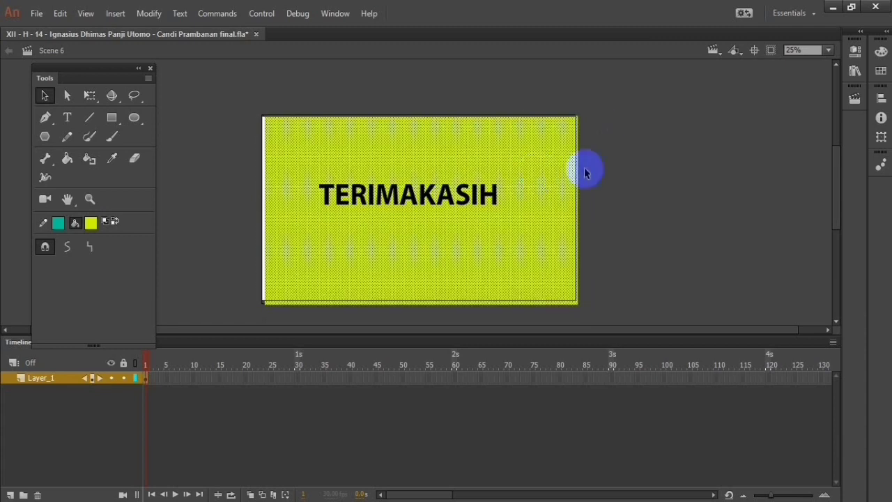
# Resize the yellow-green background with Free Transform, adjusting its width and height to match the Scene 6 stage edges
pyautogui.click(68, 95)
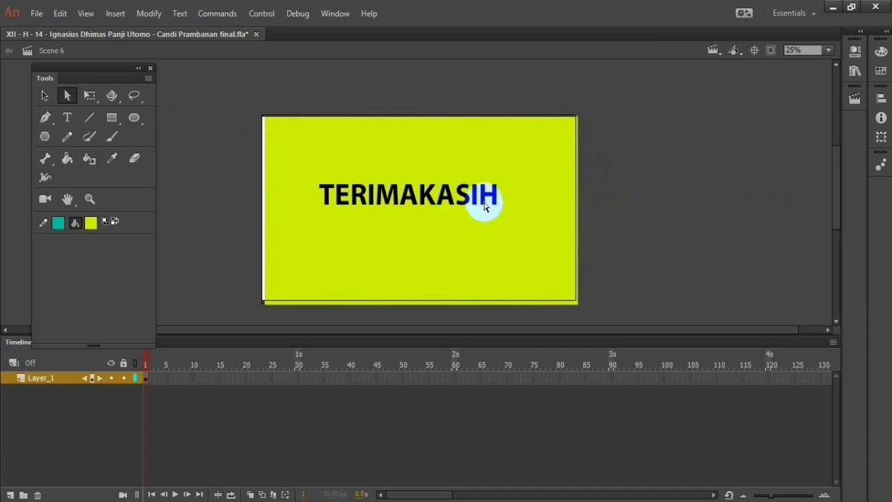
pyautogui.moveTo(118, 68)
pyautogui.mouseDown()
pyautogui.moveTo(129, 65)
pyautogui.moveTo(118, 54)
pyautogui.mouseUp()
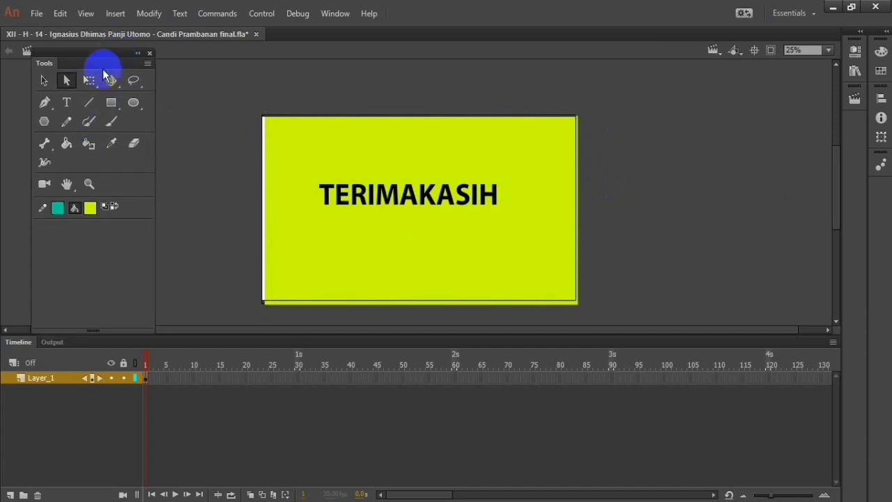
pyautogui.click(89, 80)
pyautogui.click(529, 196)
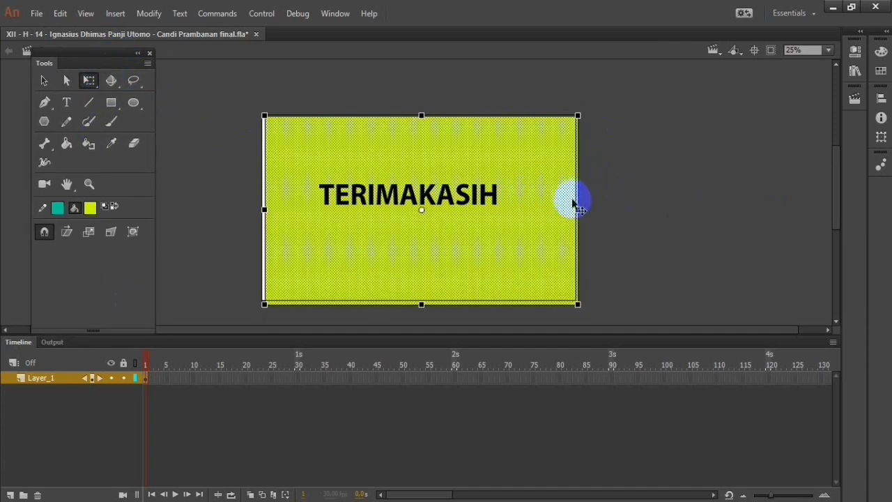
pyautogui.moveTo(265, 209); pyautogui.dragTo(262, 209)
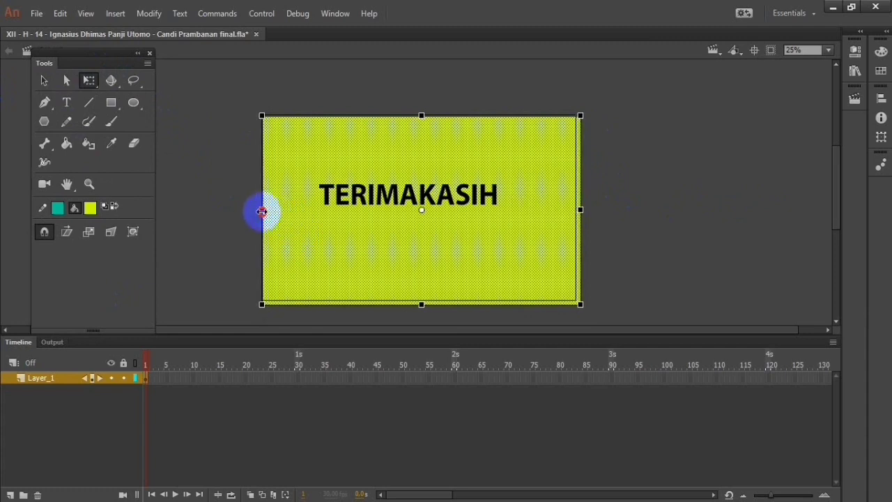
pyautogui.moveTo(578, 209); pyautogui.dragTo(572, 210)
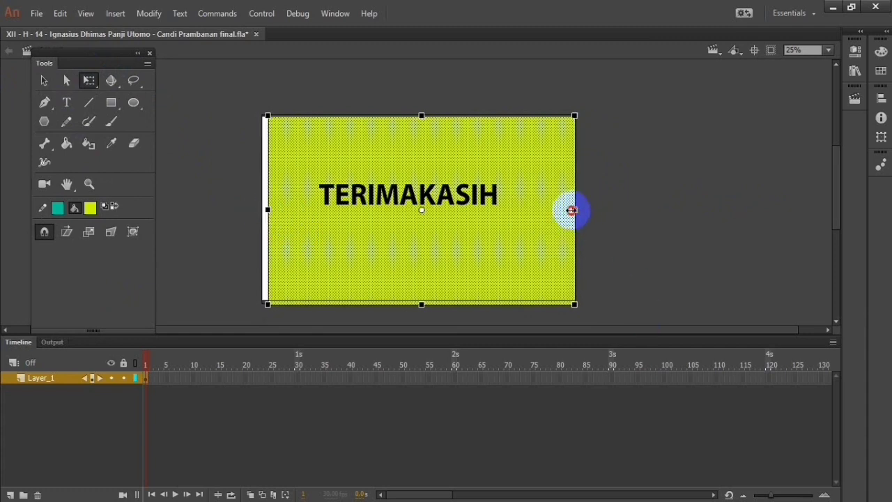
pyautogui.moveTo(422, 303); pyautogui.dragTo(420, 299)
pyautogui.moveTo(266, 209); pyautogui.dragTo(263, 215)
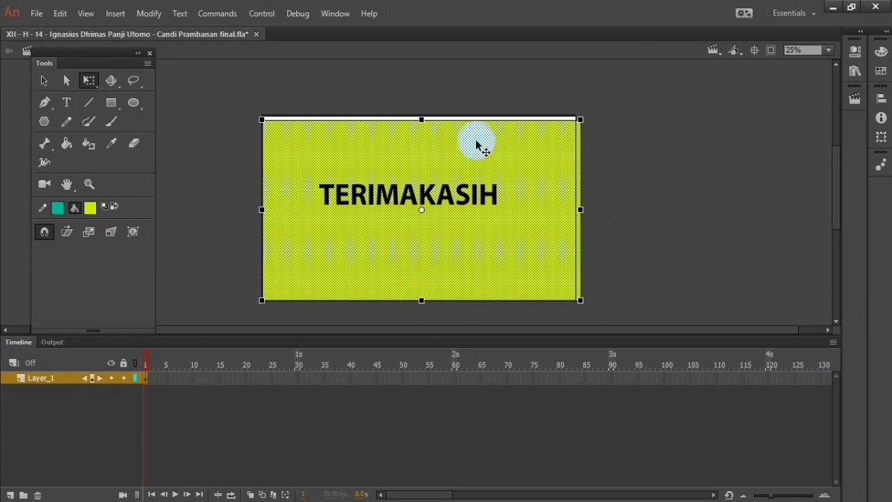
# Reposition the yellow-green background and resize it again to cover the stage's full width and height
pyautogui.moveTo(478, 143)
pyautogui.mouseDown()
pyautogui.moveTo(457, 147)
pyautogui.moveTo(468, 145)
pyautogui.mouseUp()
pyautogui.moveTo(257, 209); pyautogui.dragTo(265, 209)
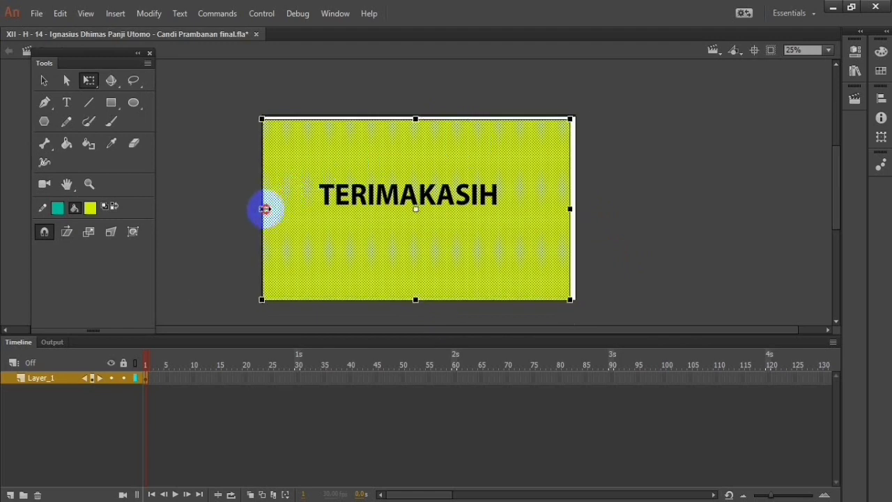
pyautogui.moveTo(551, 169); pyautogui.dragTo(550, 171)
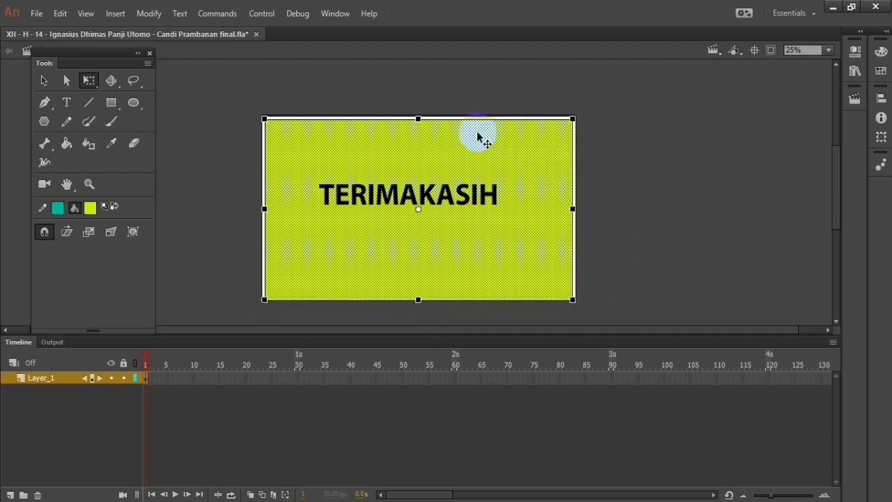
pyautogui.moveTo(417, 117); pyautogui.dragTo(416, 113)
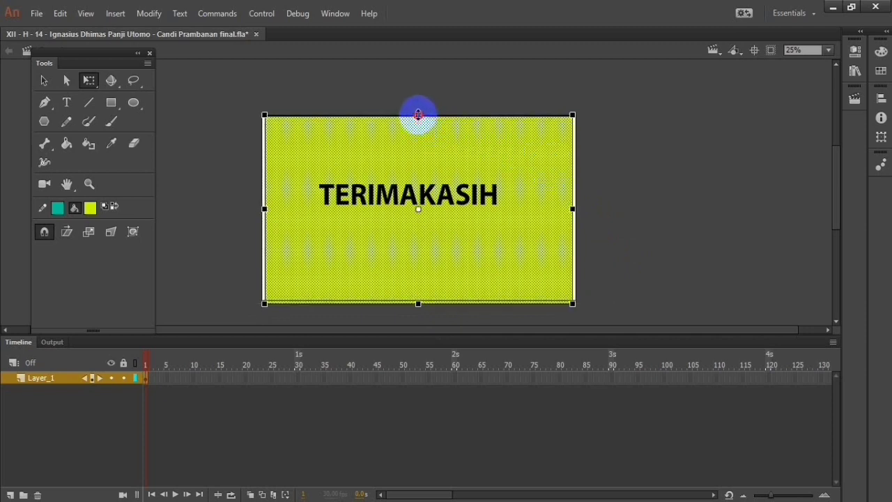
pyautogui.moveTo(418, 302); pyautogui.dragTo(434, 277)
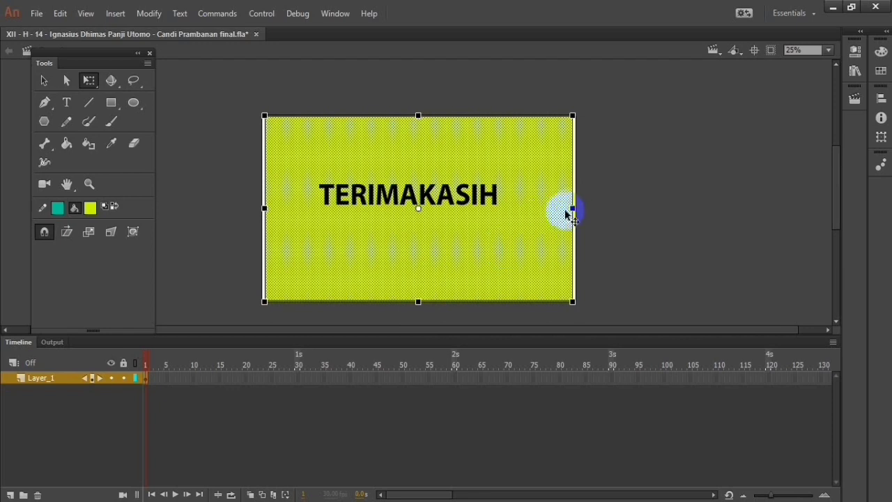
pyautogui.moveTo(573, 207); pyautogui.dragTo(575, 207)
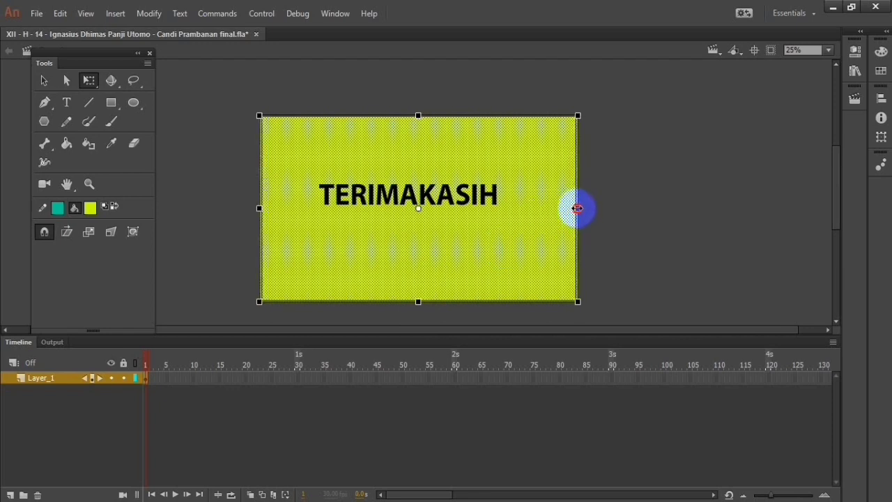
# Deselect the background and close the floating Tools panel
pyautogui.click(658, 183)
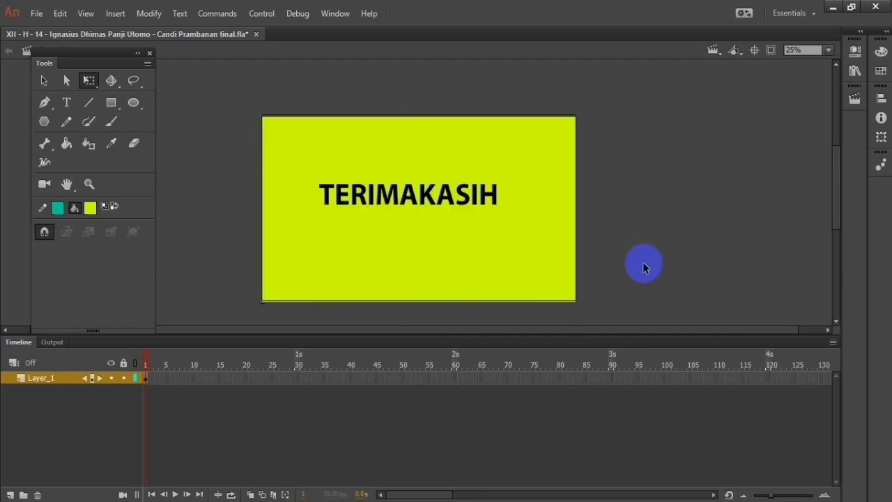
pyautogui.click(758, 211)
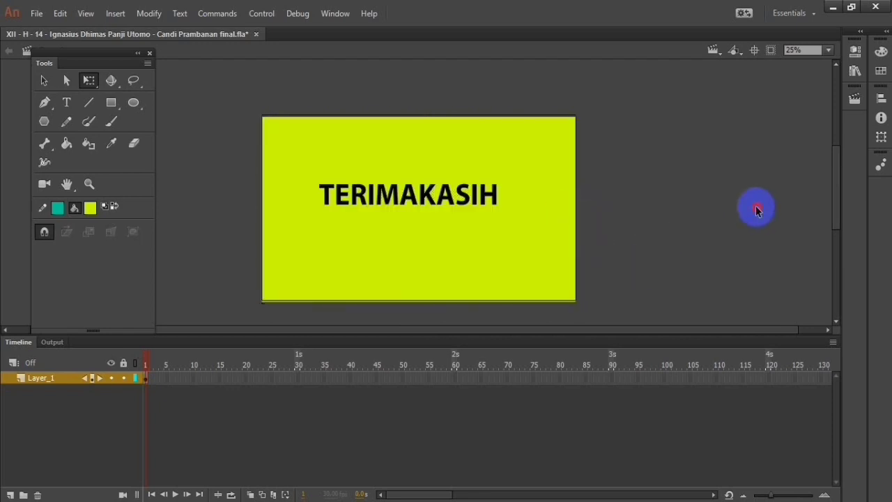
pyautogui.click(152, 53)
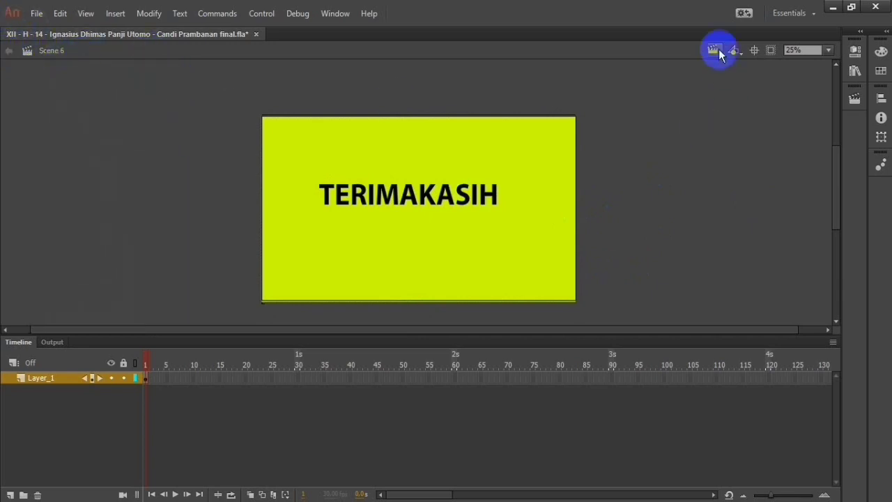
# Create a classic tween on Layer_1 from frame 1 to a new frame 30 keyframe with the artwork moved below the stage
pyautogui.rightClick(294, 377)
pyautogui.click(344, 219)
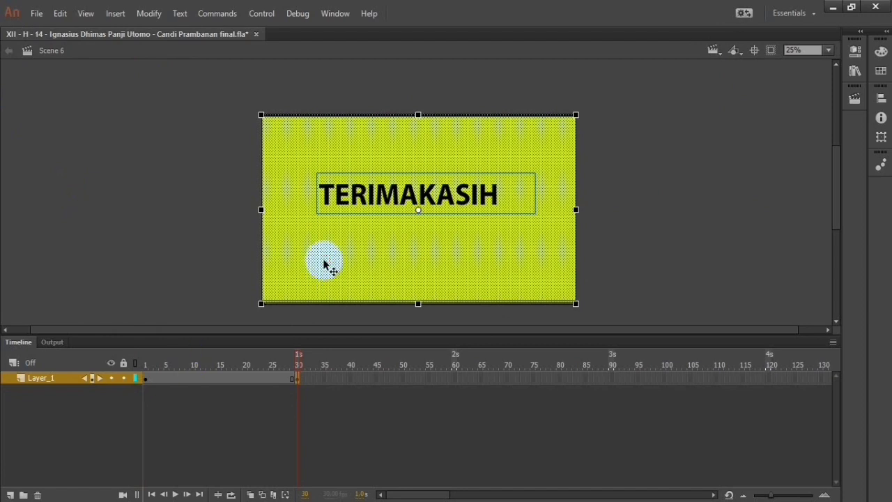
pyautogui.moveTo(521, 205); pyautogui.dragTo(519, 388)
pyautogui.click(255, 378)
pyautogui.rightClick(254, 378)
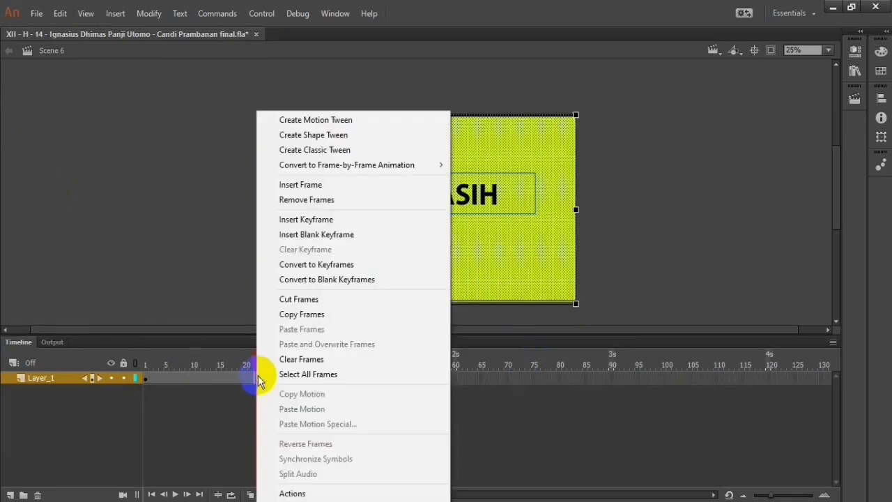
pyautogui.click(323, 149)
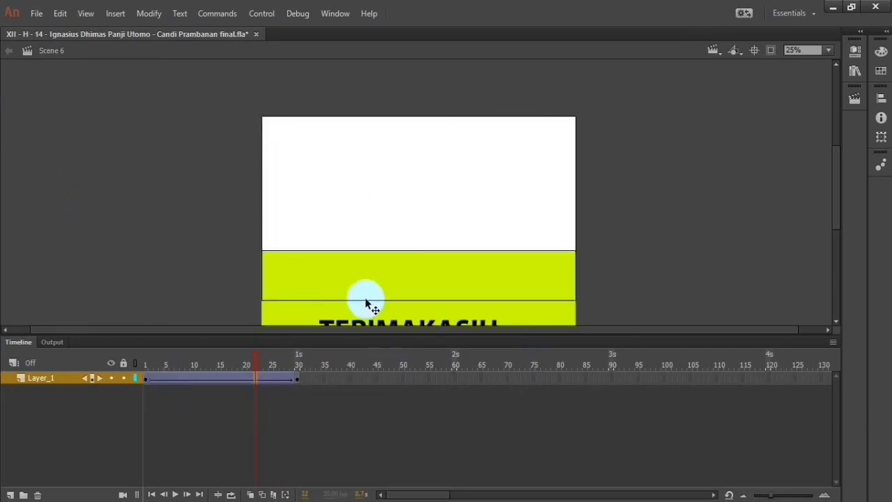
# Move the artwork at frame 22 down past the stage's lower edge and play the animation
pyautogui.moveTo(366, 304); pyautogui.dragTo(370, 348)
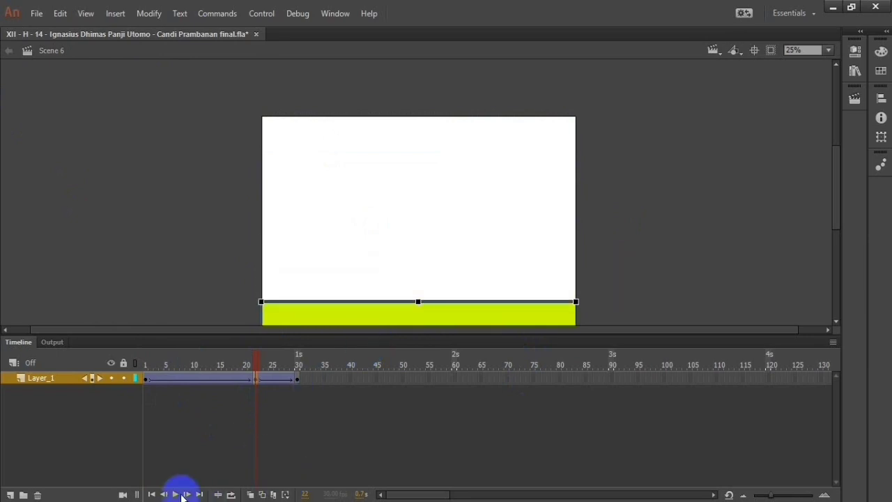
pyautogui.moveTo(354, 302); pyautogui.dragTo(358, 322)
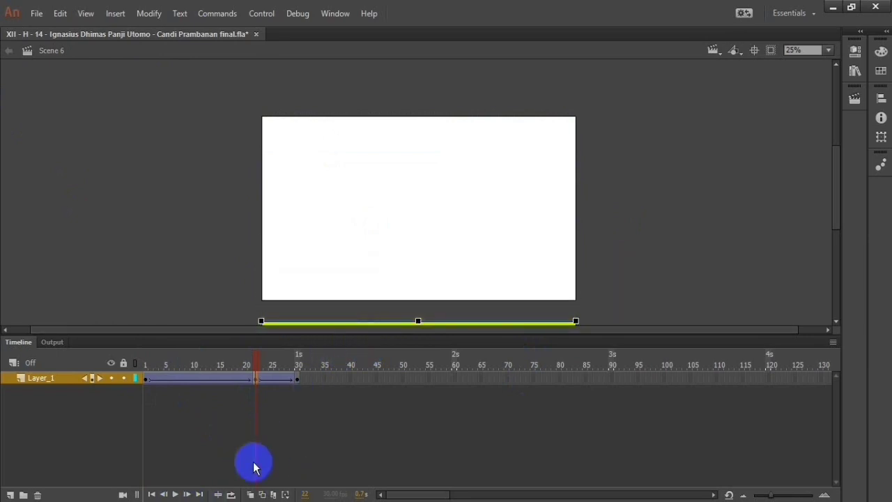
pyautogui.click(175, 493)
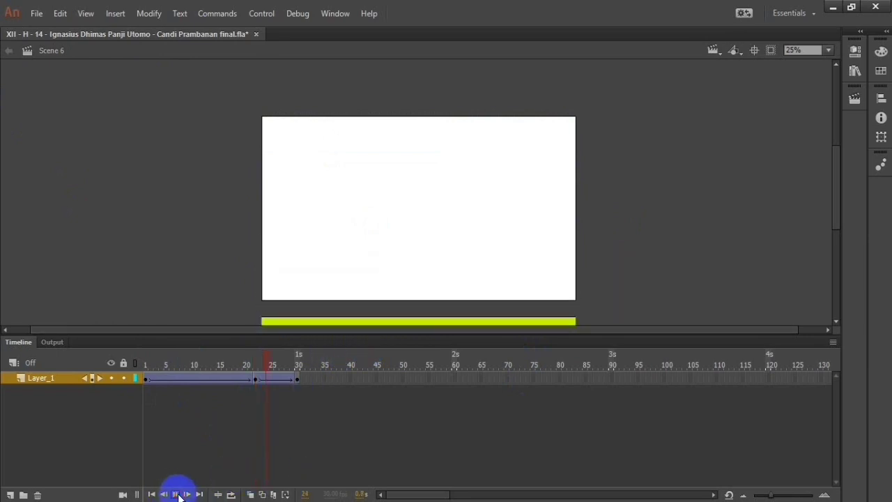
pyautogui.click(278, 385)
# Undo the Scene 6 tween, its keyframes and artwork moves, and the last widening of the yellow-green background
pyautogui.hotkey('ctrl', 'z')
pyautogui.hotkey('ctrl', 'z')
pyautogui.hotkey('ctrl', 'z')
pyautogui.hotkey('ctrl', 'z')
pyautogui.hotkey('ctrl', 'z')
pyautogui.hotkey('ctrl', 'z')
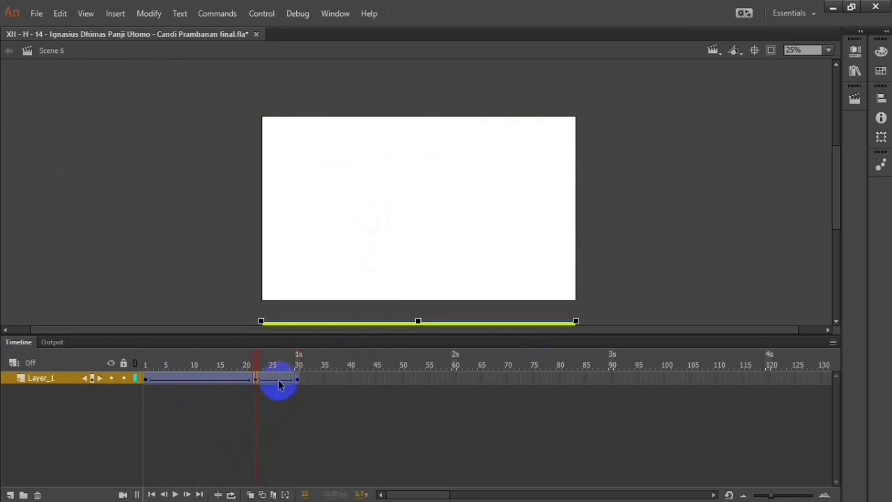
pyautogui.hotkey('ctrl', 'z')
pyautogui.hotkey('ctrl', 'z')
pyautogui.hotkey('ctrl', 'z')
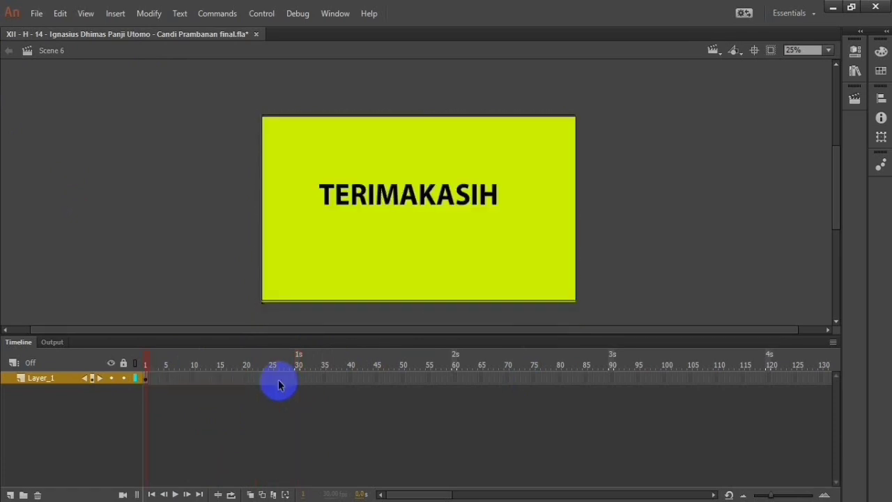
pyautogui.hotkey('ctrl', 'z')
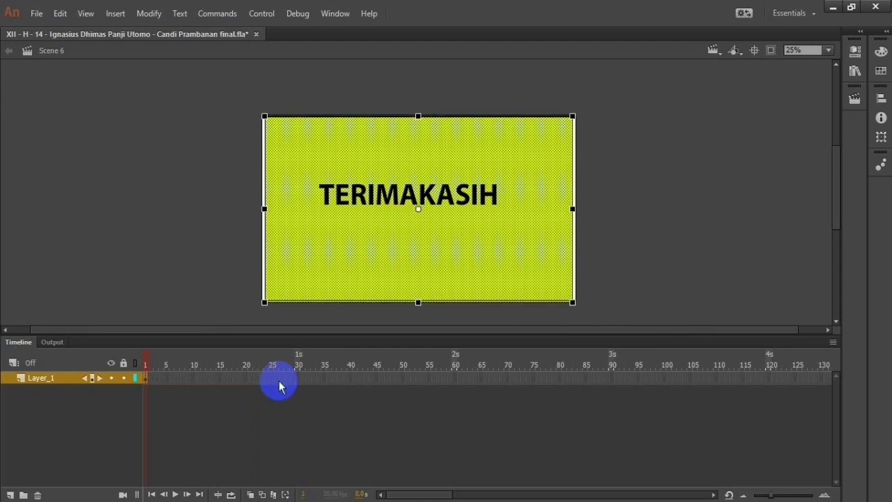
pyautogui.click(680, 224)
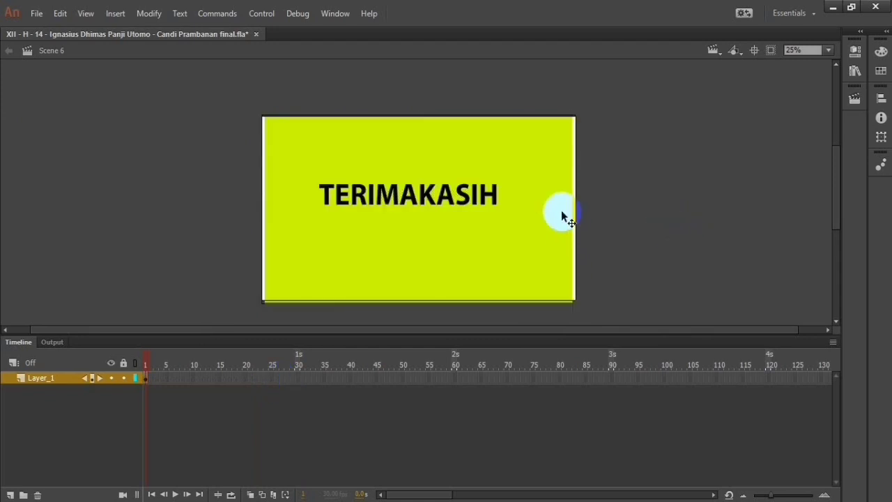
pyautogui.click(489, 255)
pyautogui.click(467, 199)
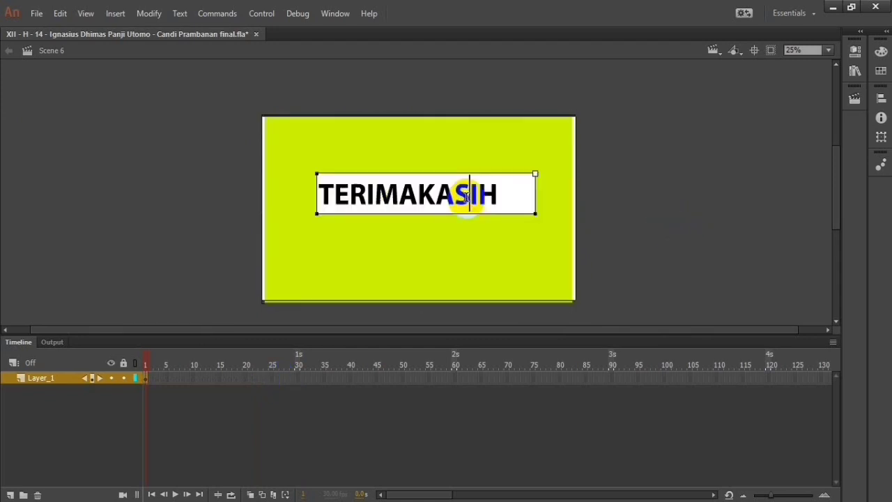
pyautogui.click(614, 182)
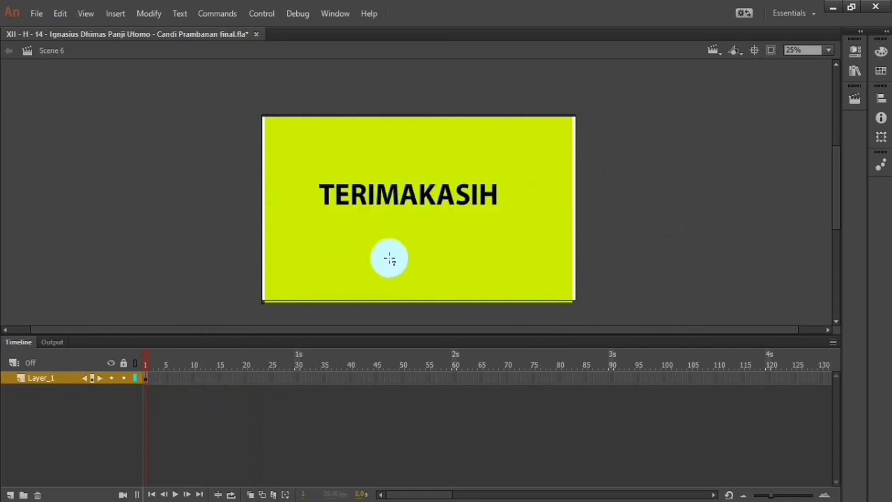
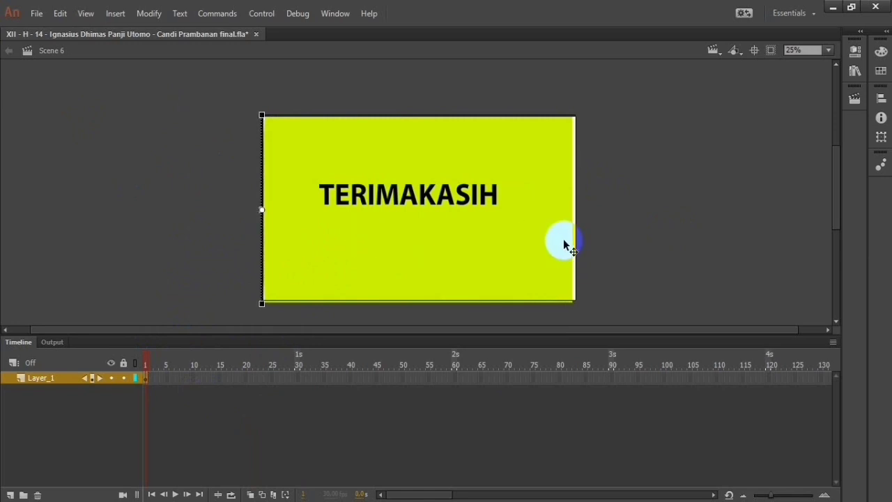
# Move the yellow-green background to the stage's left edge and widen it past both side edges
pyautogui.click(590, 241)
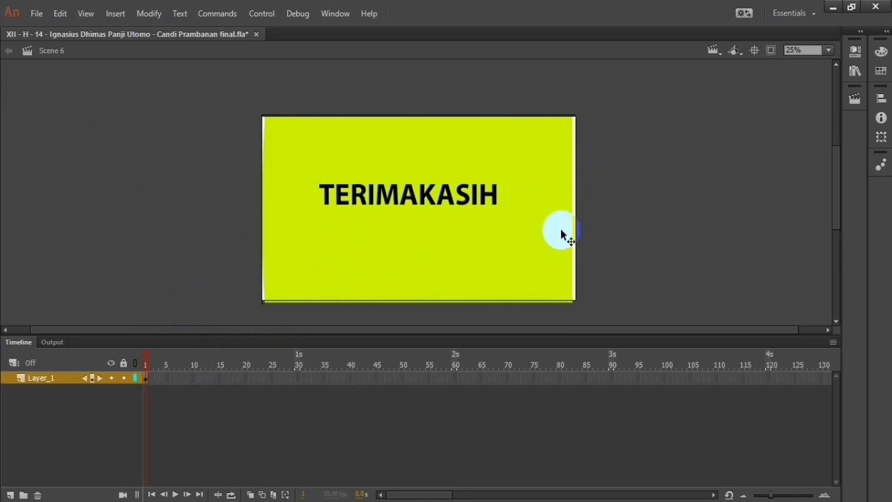
pyautogui.click(561, 234)
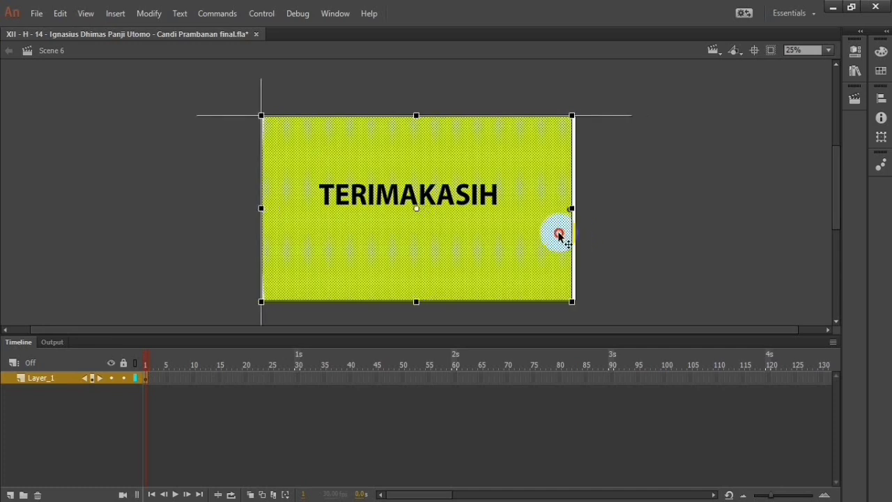
pyautogui.moveTo(572, 209); pyautogui.dragTo(576, 205)
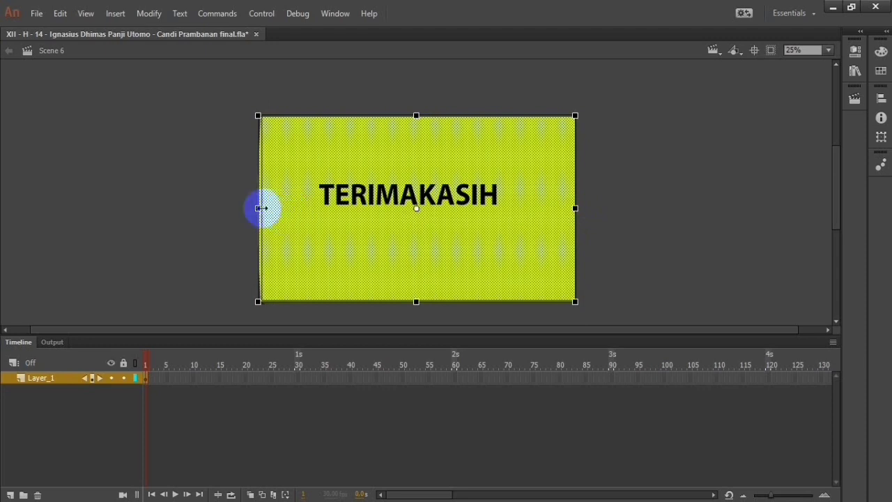
pyautogui.moveTo(258, 208); pyautogui.dragTo(249, 208)
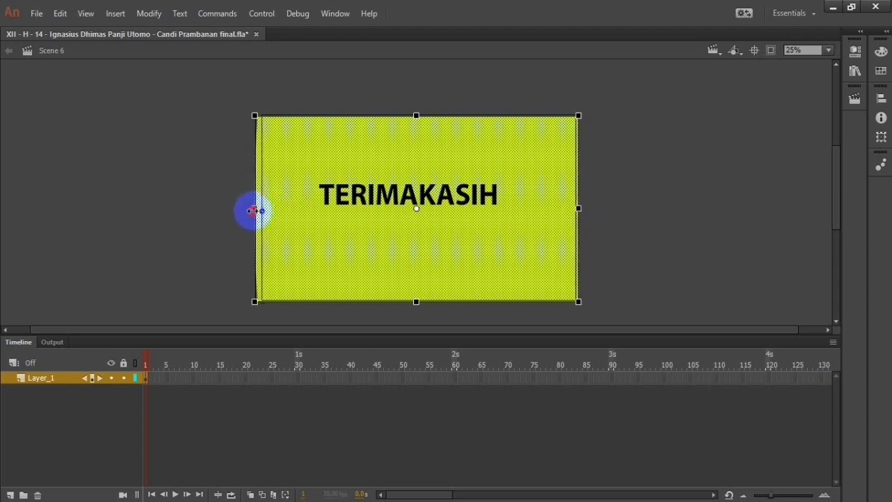
pyautogui.click(514, 96)
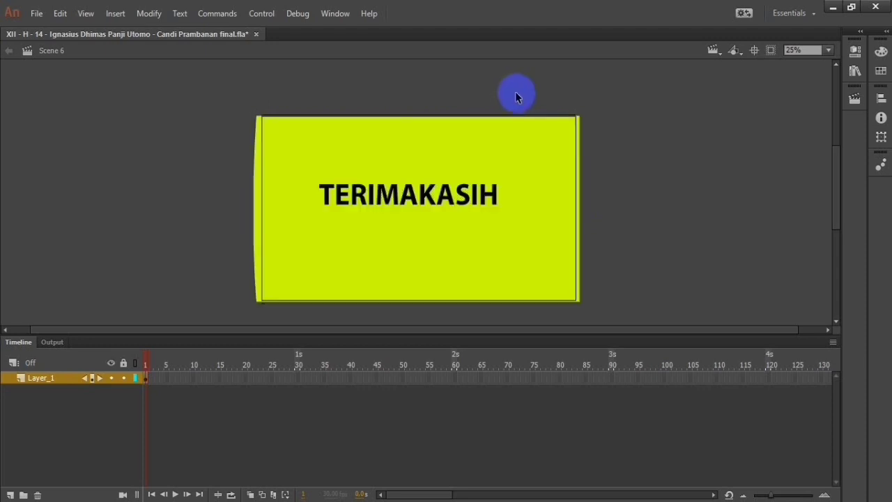
# Increase the yellow-green background's height so it extends past the stage's upper and lower edges, then deselect it
pyautogui.click(521, 201)
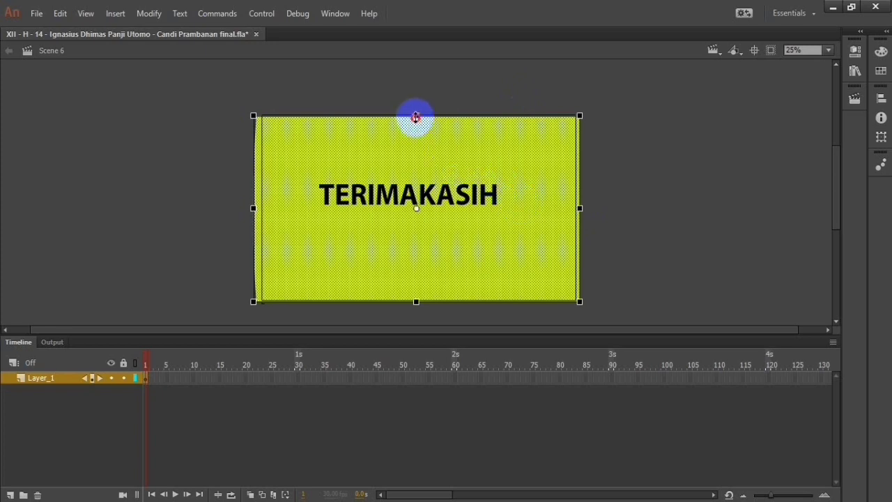
pyautogui.moveTo(415, 115)
pyautogui.mouseDown()
pyautogui.moveTo(418, 98)
pyautogui.moveTo(415, 109)
pyautogui.mouseUp()
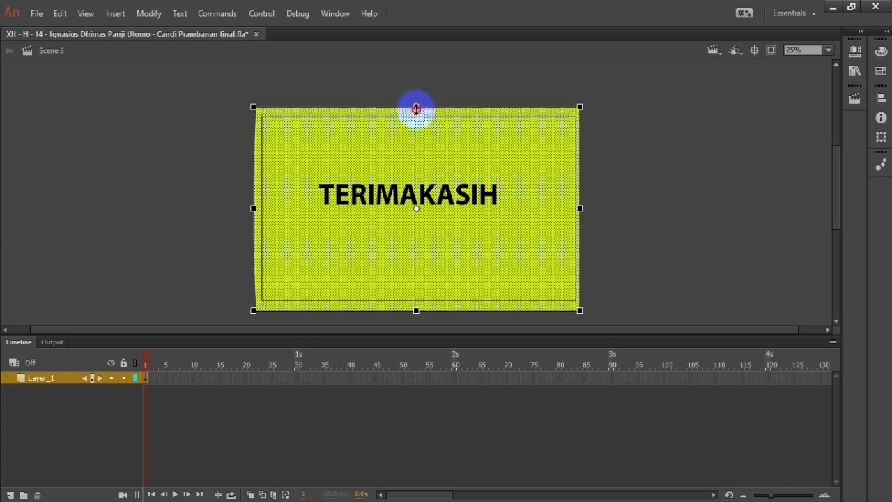
pyautogui.click(251, 399)
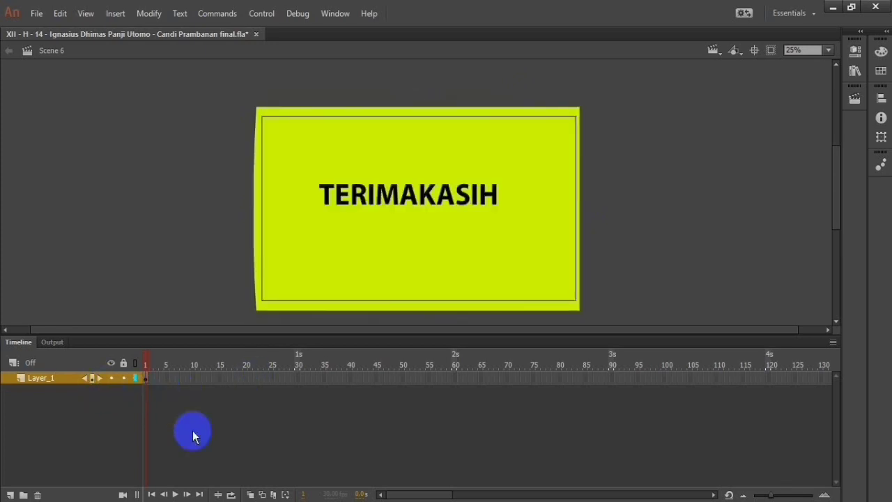
# Insert a keyframe at frame 30 of Layer_1 in Scene 6
pyautogui.click(310, 309)
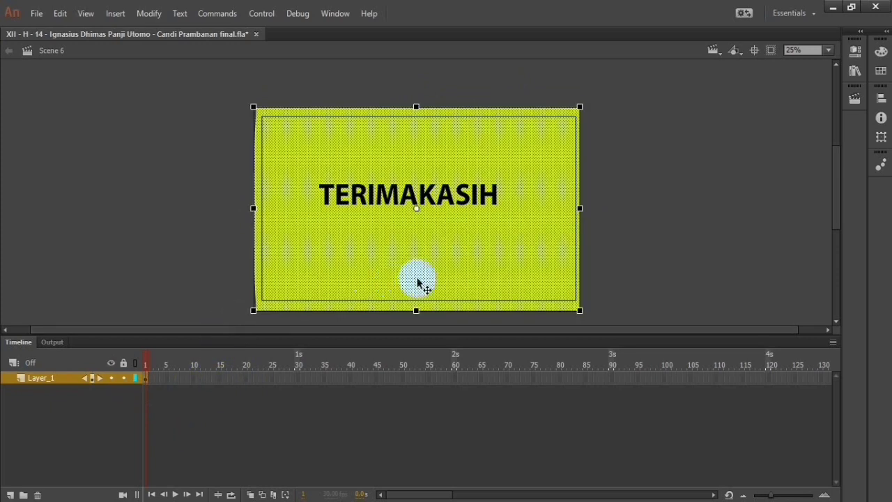
pyautogui.rightClick(298, 385)
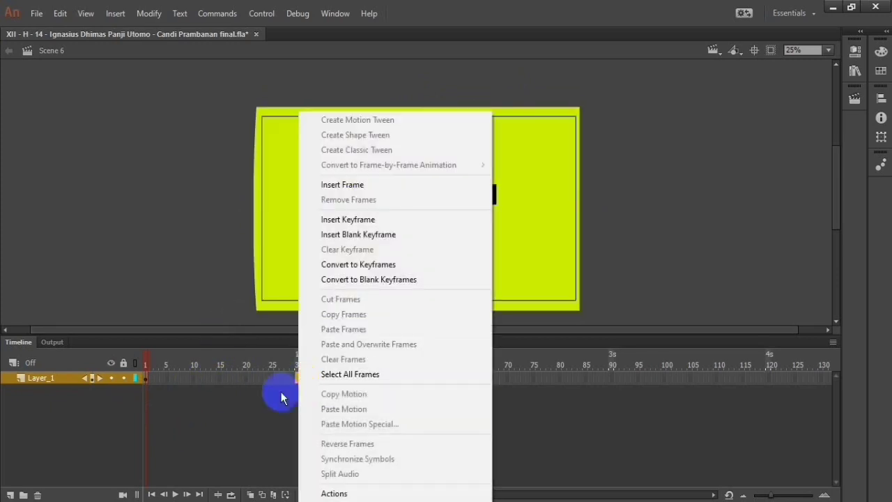
pyautogui.click(280, 393)
pyautogui.rightClick(296, 378)
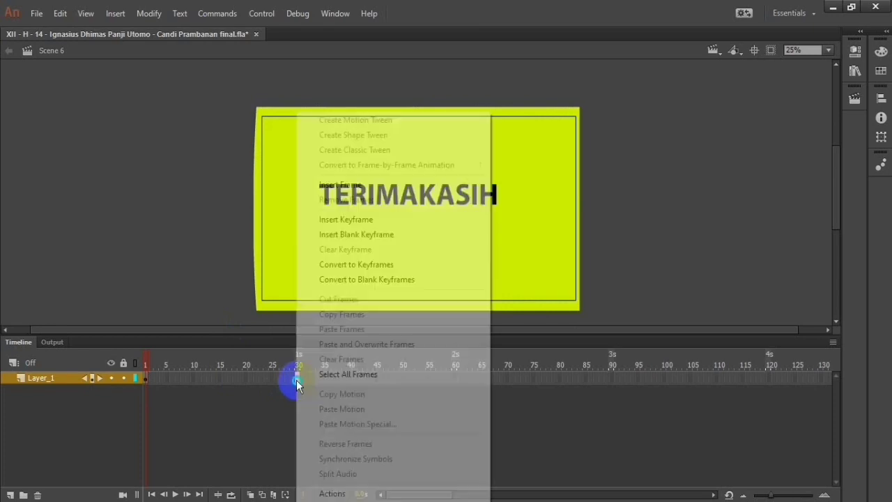
pyautogui.click(371, 220)
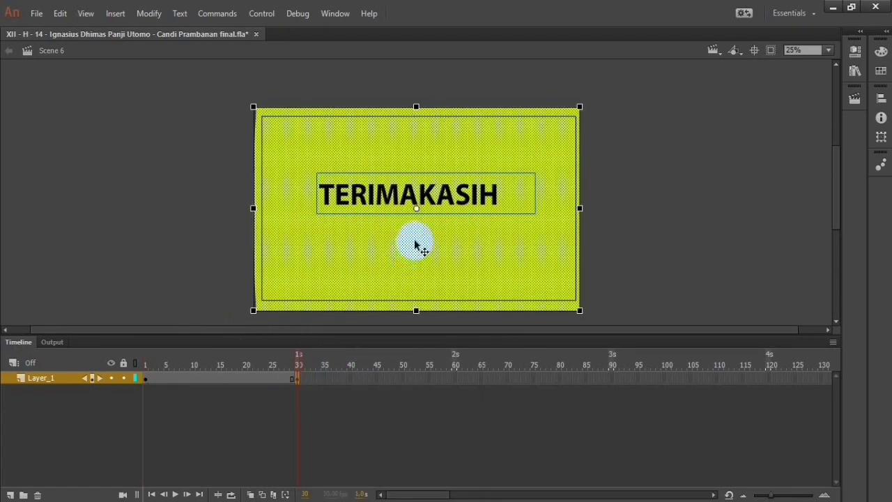
# Move the whole artwork at frame 1 straight down past the stage's lower edge
pyautogui.moveTo(414, 243); pyautogui.dragTo(416, 445)
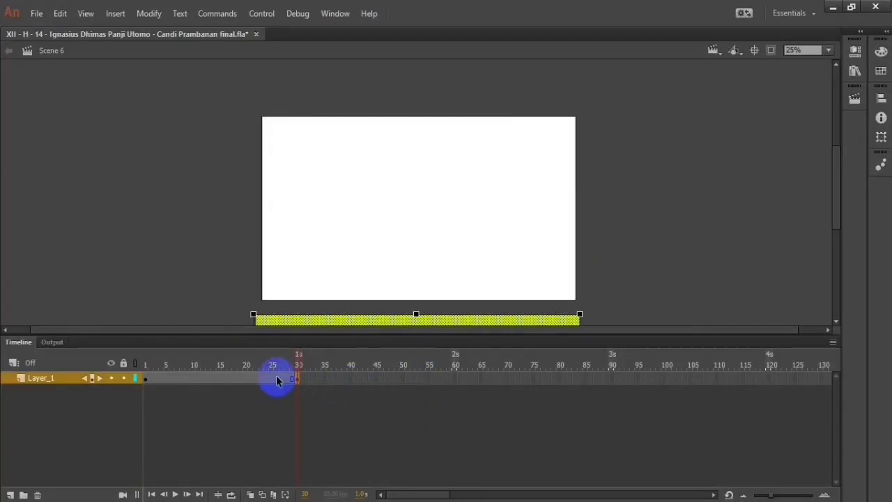
pyautogui.click(305, 356)
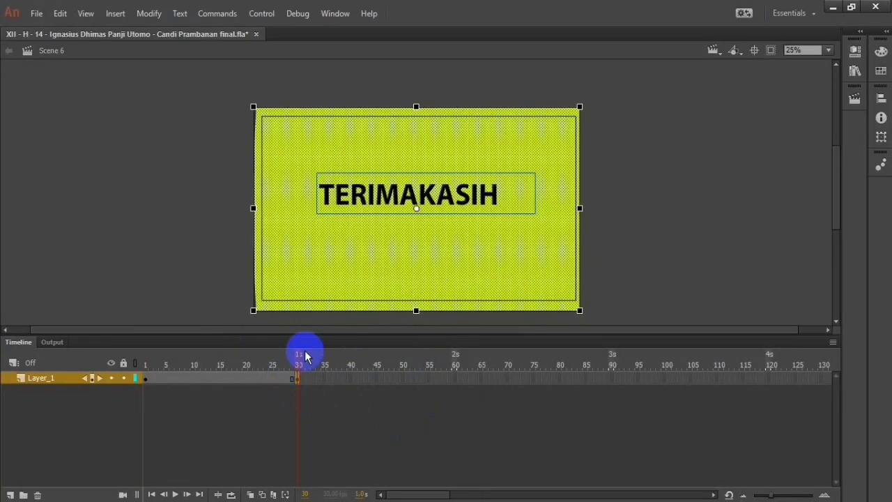
pyautogui.click(144, 380)
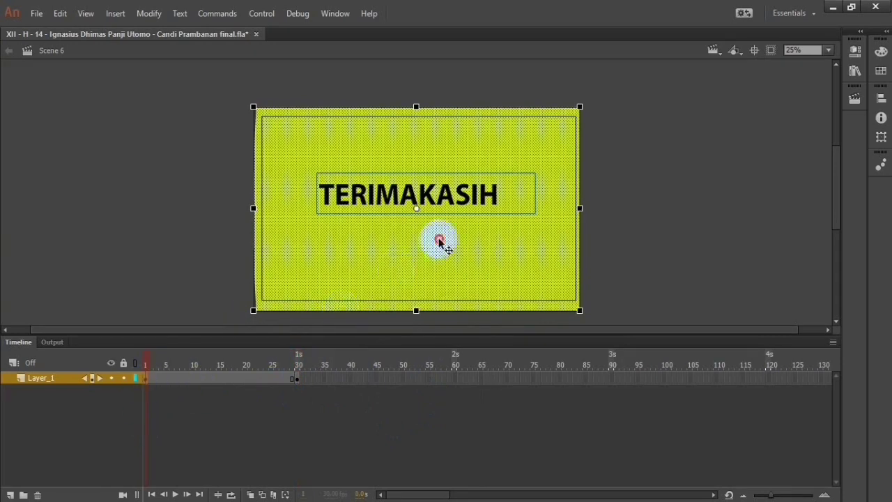
pyautogui.moveTo(439, 242); pyautogui.dragTo(434, 432)
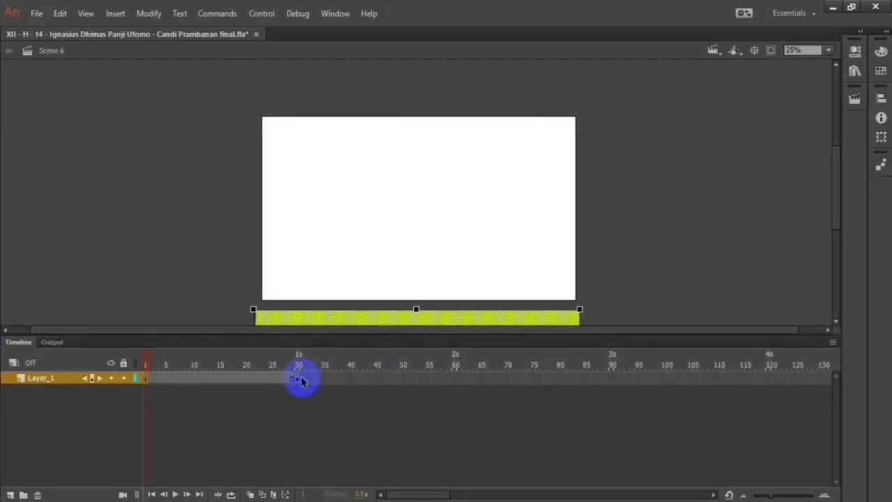
# Create a classic tween between frames 1 and 30 of Layer_1 and play the animation
pyautogui.rightClick(283, 379)
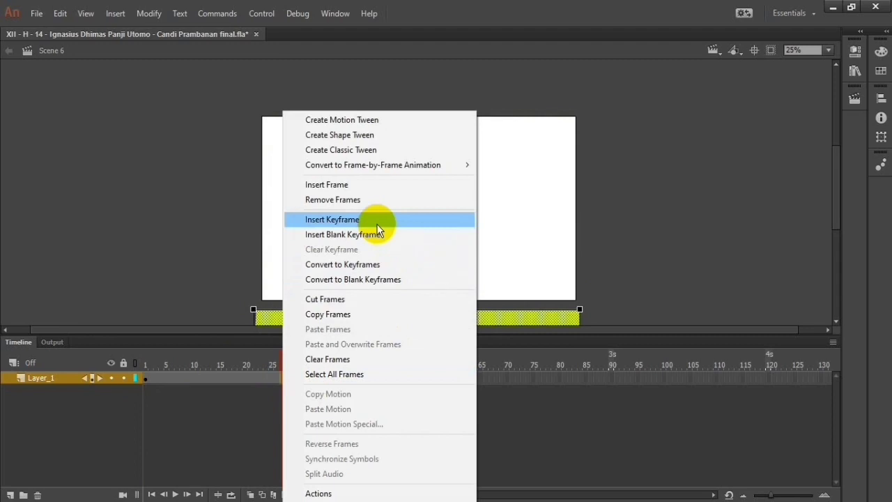
pyautogui.click(383, 150)
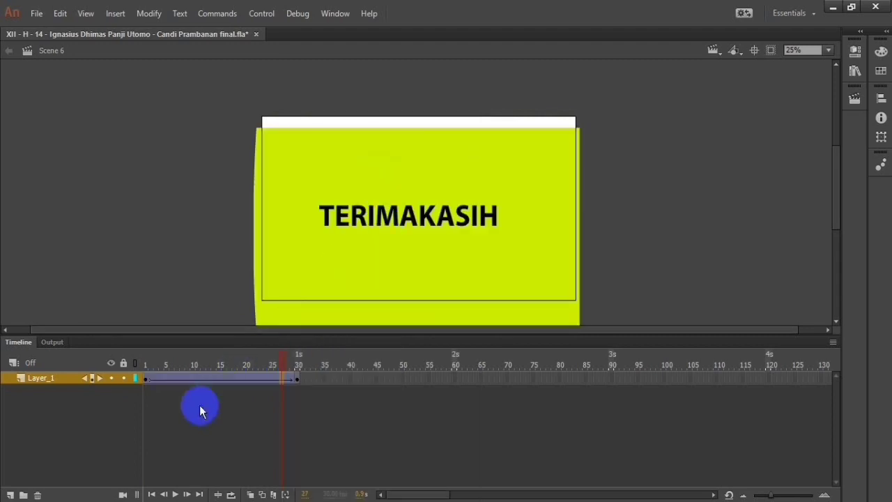
pyautogui.click(95, 378)
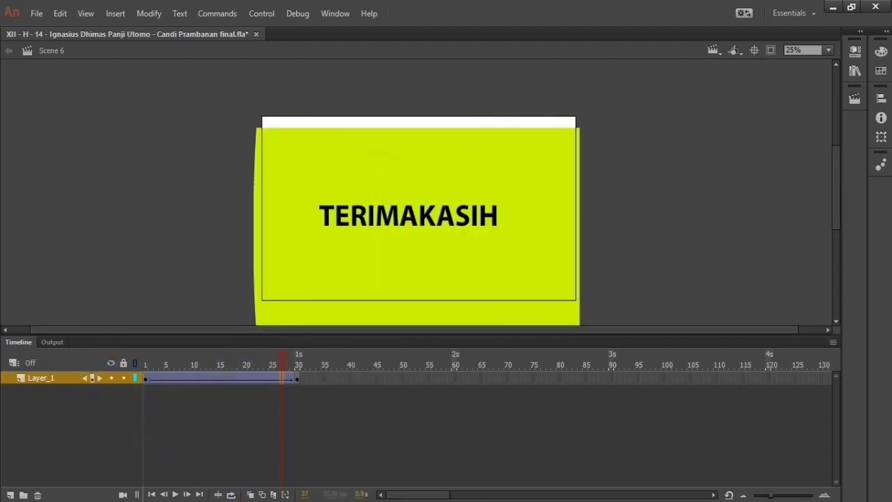
pyautogui.click(176, 494)
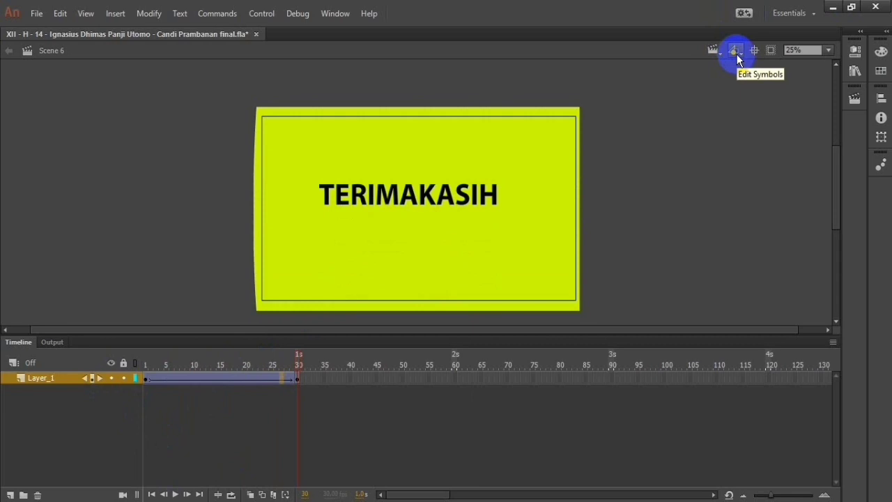
# Test the movie, advance through its scenes to check their order, and close the preview
pyautogui.hotkey('ctrl', 'Return')
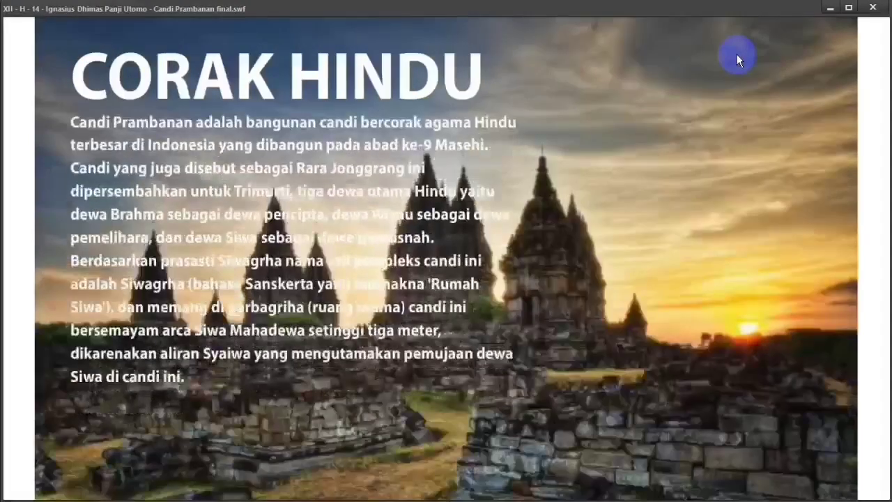
pyautogui.click(736, 55)
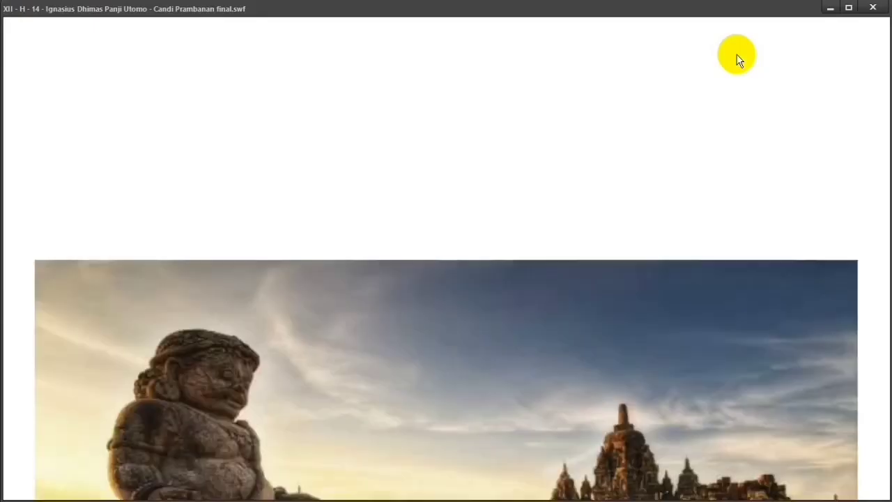
pyautogui.click(738, 60)
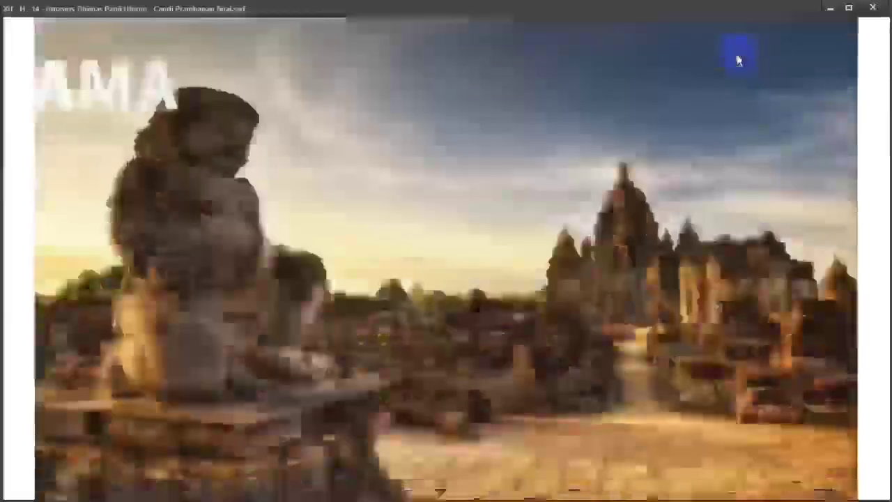
pyautogui.click(739, 60)
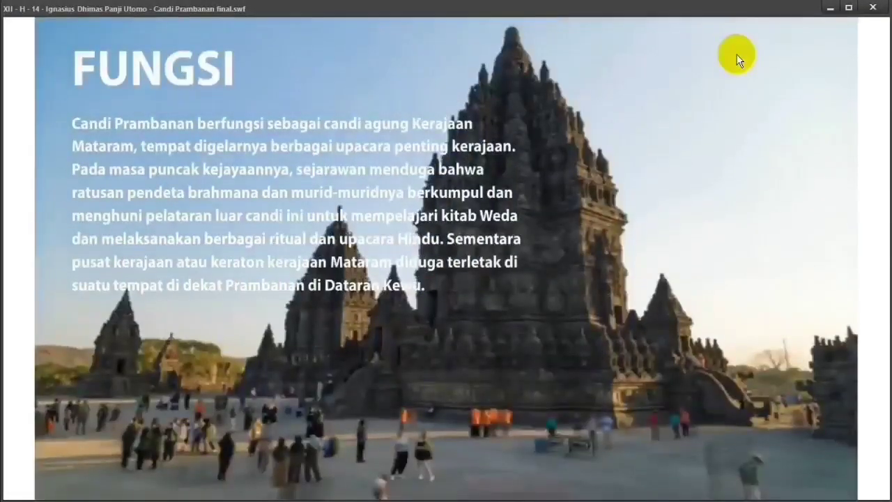
pyautogui.click(738, 60)
pyautogui.click(739, 60)
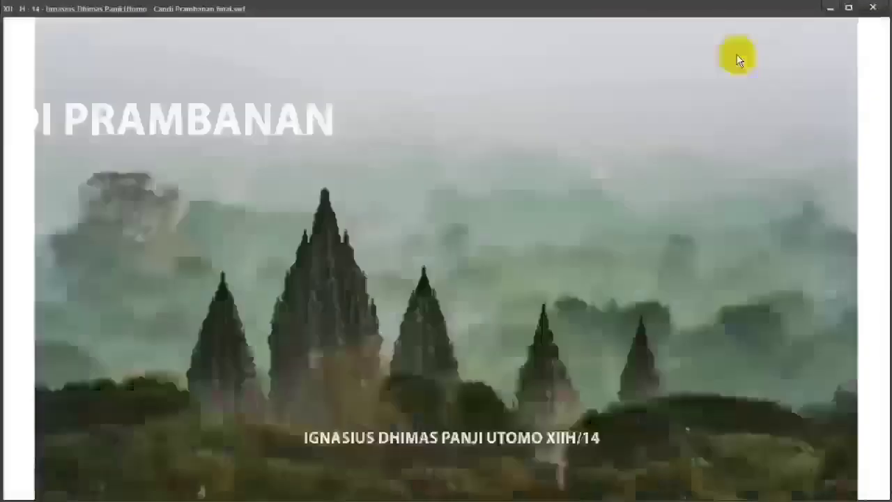
pyautogui.click(738, 60)
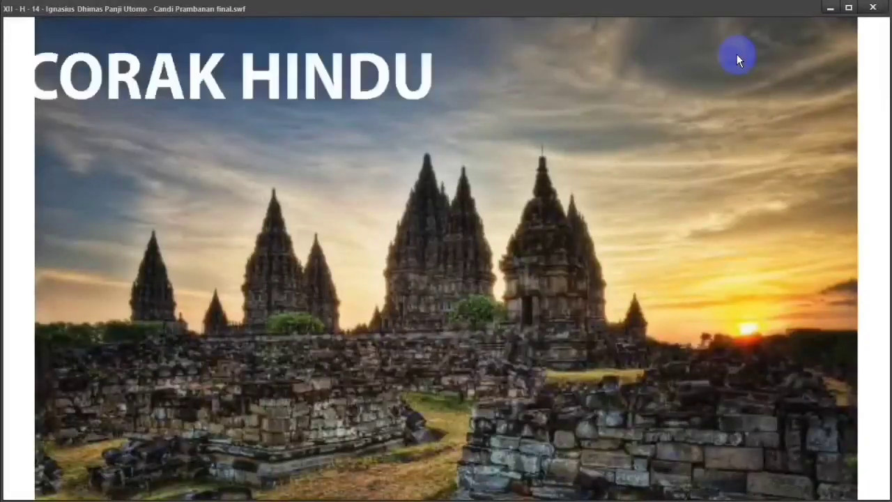
pyautogui.click(739, 59)
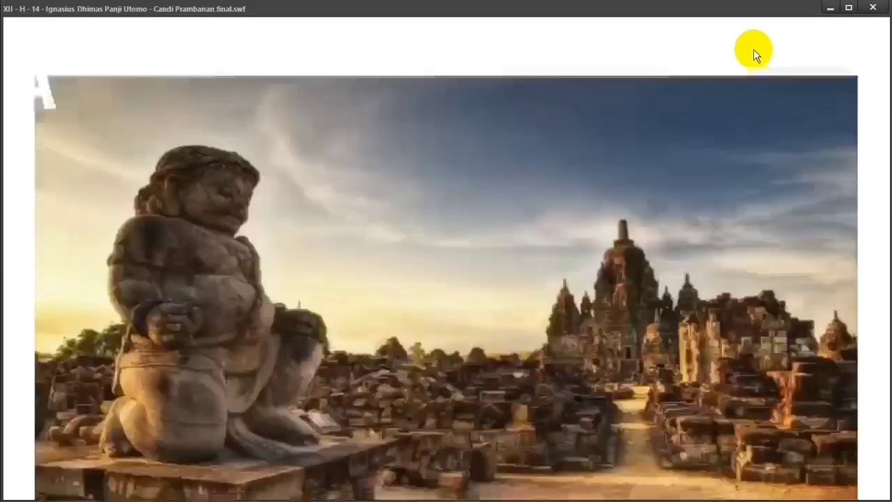
pyautogui.click(740, 61)
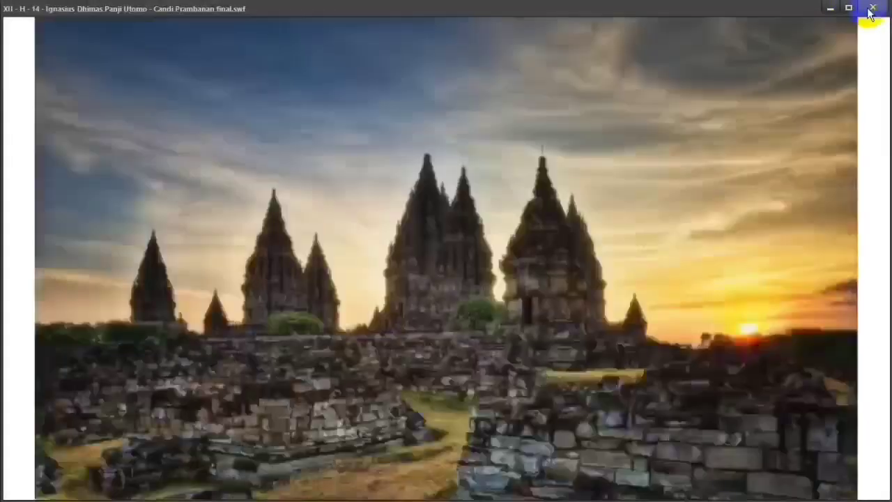
pyautogui.click(869, 10)
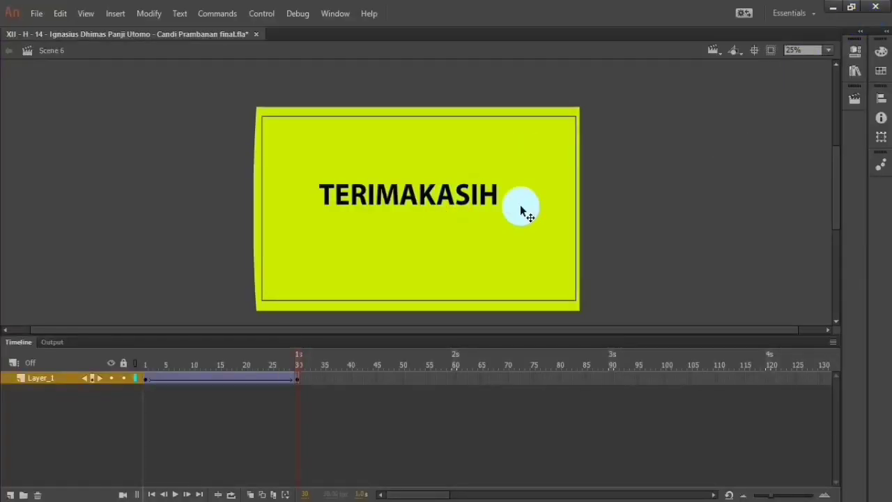
# Check Scene 6's place in the list of scenes, then close the list
pyautogui.click(713, 63)
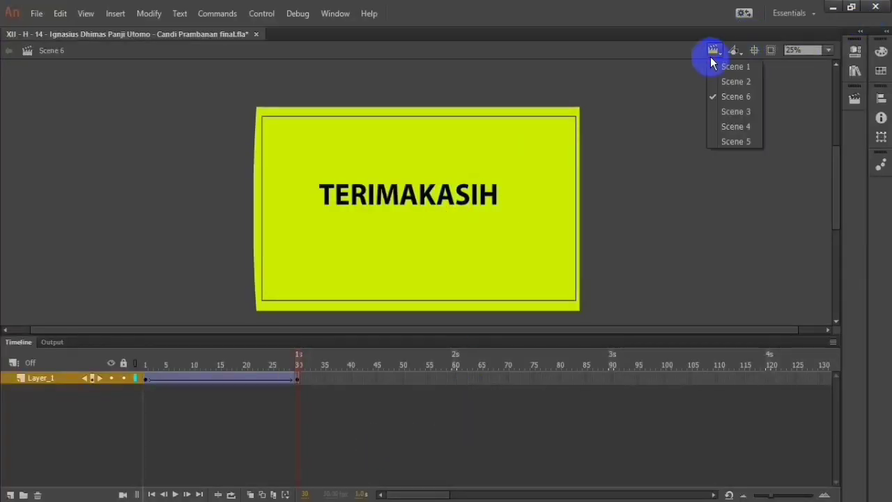
pyautogui.click(734, 93)
pyautogui.click(718, 50)
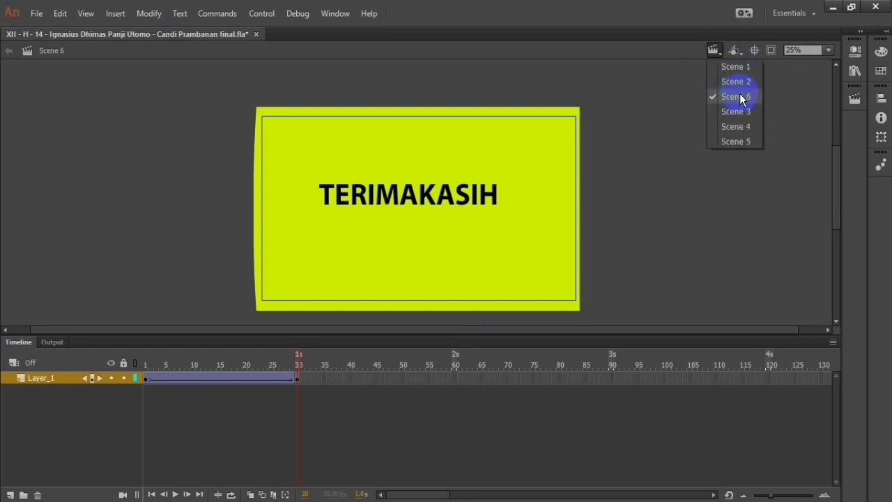
pyautogui.click(606, 103)
# Undo the Scene 6 tween, keyframe and artwork moves, and the yellow-green background, back to the plain TERIMAKASIH text
pyautogui.hotkey('ctrl', 'z')
pyautogui.hotkey('ctrl', 'z')
pyautogui.hotkey('ctrl', 'z')
pyautogui.hotkey('ctrl', 'z')
pyautogui.hotkey('ctrl', 'z')
pyautogui.hotkey('ctrl', 'z')
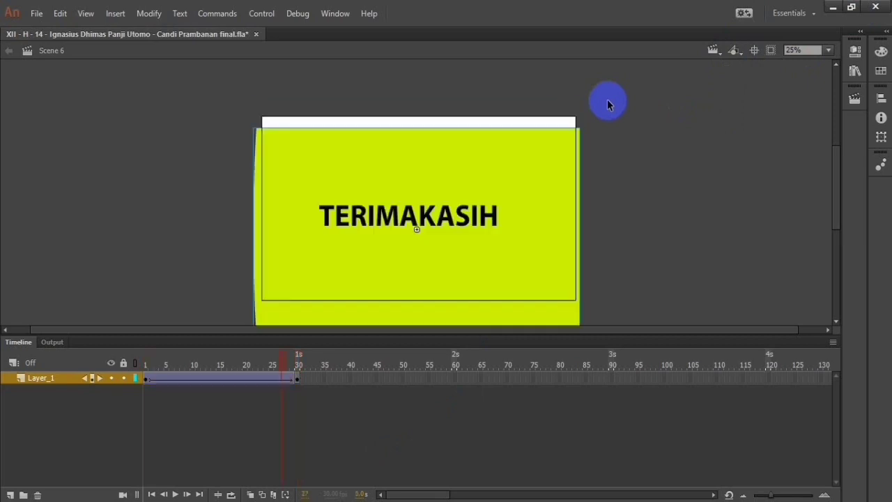
pyautogui.hotkey('ctrl', 'z')
pyautogui.hotkey('ctrl', 'z')
pyautogui.hotkey('ctrl', 'z')
pyautogui.hotkey('ctrl', 'z')
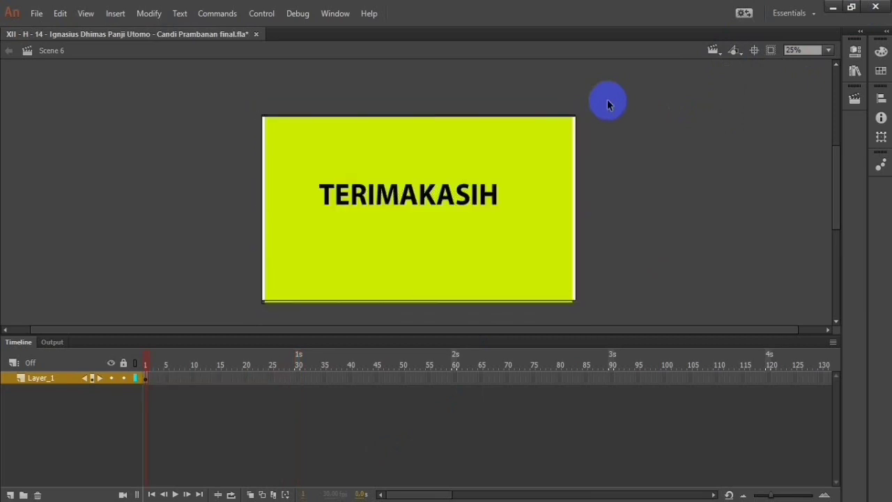
pyautogui.hotkey('ctrl', 'z')
pyautogui.hotkey('ctrl', 'z')
pyautogui.hotkey('ctrl', 'z')
pyautogui.hotkey('ctrl', 'z')
pyautogui.hotkey('ctrl', 'z')
pyautogui.hotkey('ctrl', 'z')
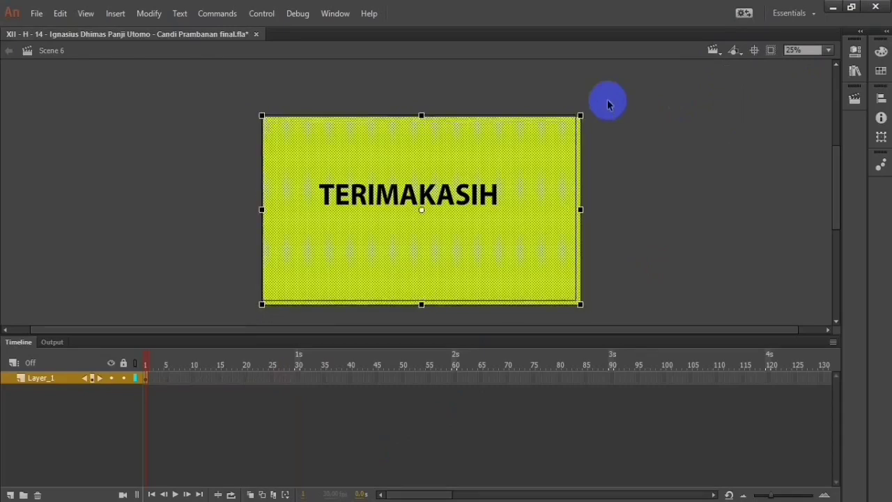
pyautogui.hotkey('ctrl', 'z')
pyautogui.hotkey('ctrl', 'z')
pyautogui.hotkey('ctrl', 'z')
pyautogui.hotkey('ctrl', 'z')
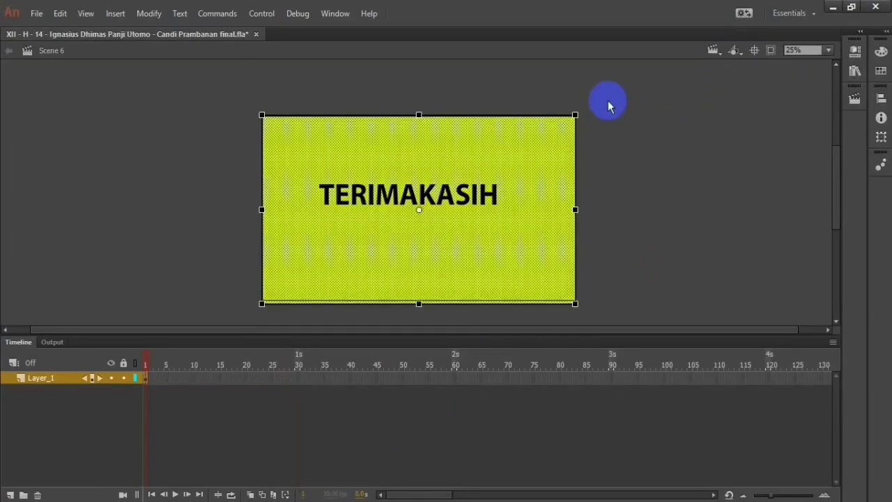
pyautogui.hotkey('ctrl', 'z')
pyautogui.hotkey('ctrl', 'z')
pyautogui.hotkey('ctrl', 'z')
pyautogui.hotkey('ctrl', 'z')
pyautogui.hotkey('ctrl', 'z')
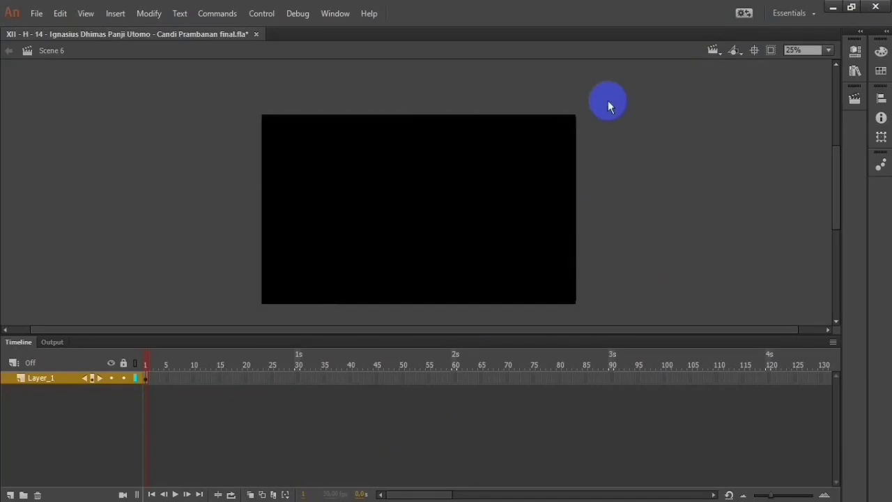
pyautogui.hotkey('ctrl', 'z')
pyautogui.hotkey('ctrl', 'z')
pyautogui.hotkey('ctrl', 'z')
pyautogui.hotkey('ctrl', 'z')
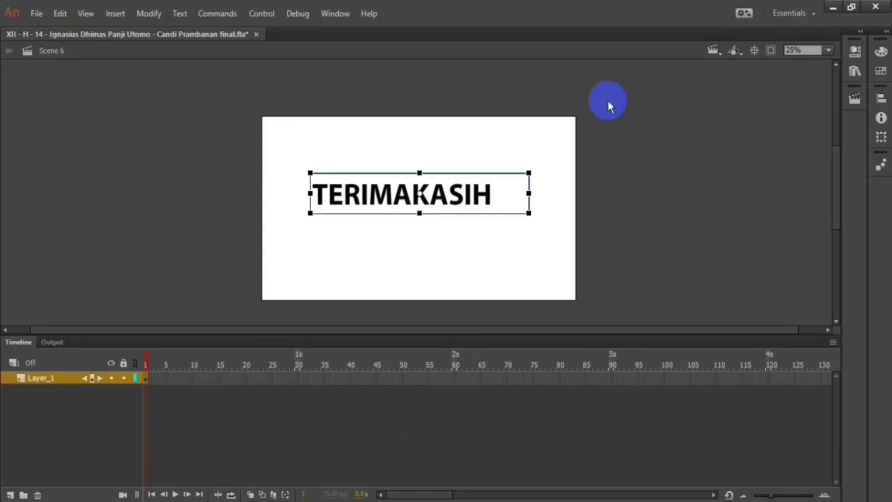
# Delete the TERIMAKASIH text so that Scene 6's stage is empty
pyautogui.hotkey('ctrl', 'a')
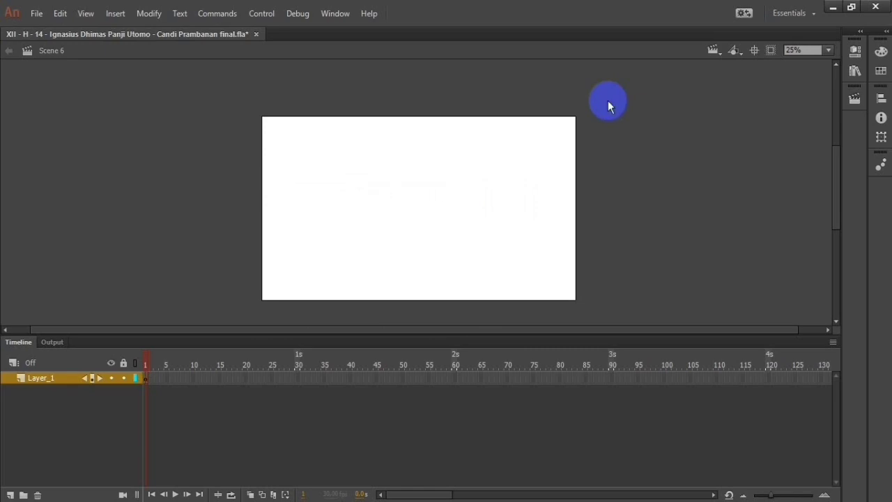
# Look through the list of scenes and the Insert commands for a way to deal with the empty Scene 6
pyautogui.click(712, 50)
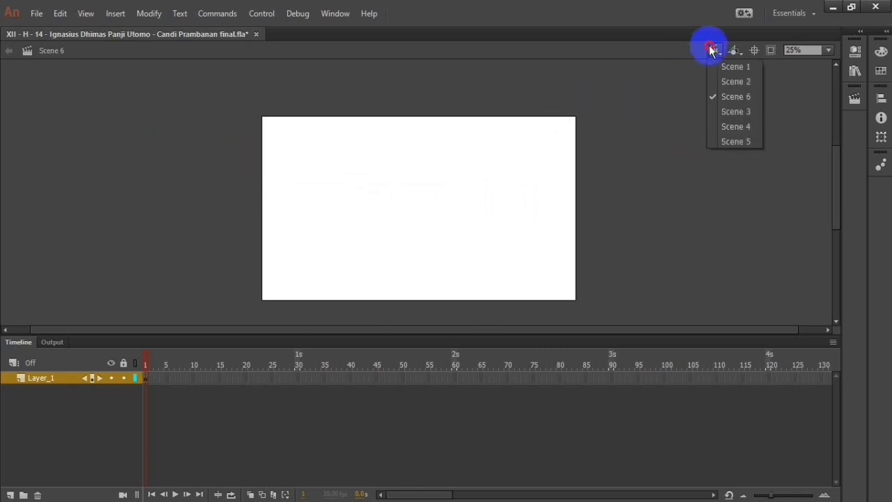
pyautogui.click(729, 94)
pyautogui.click(714, 50)
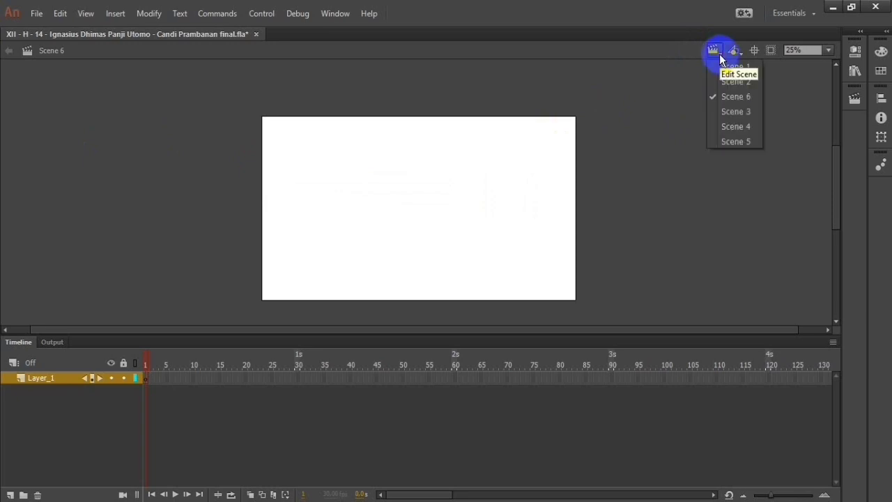
pyautogui.click(745, 97)
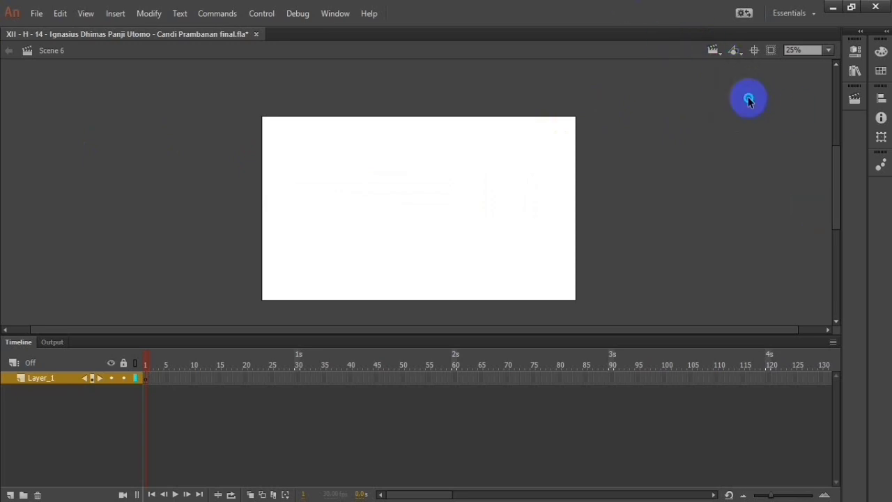
pyautogui.click(711, 51)
pyautogui.click(719, 100)
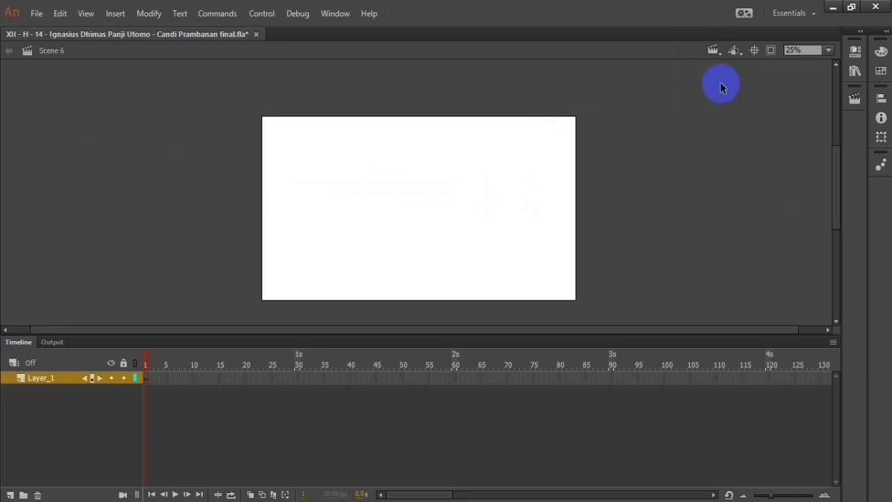
pyautogui.click(711, 51)
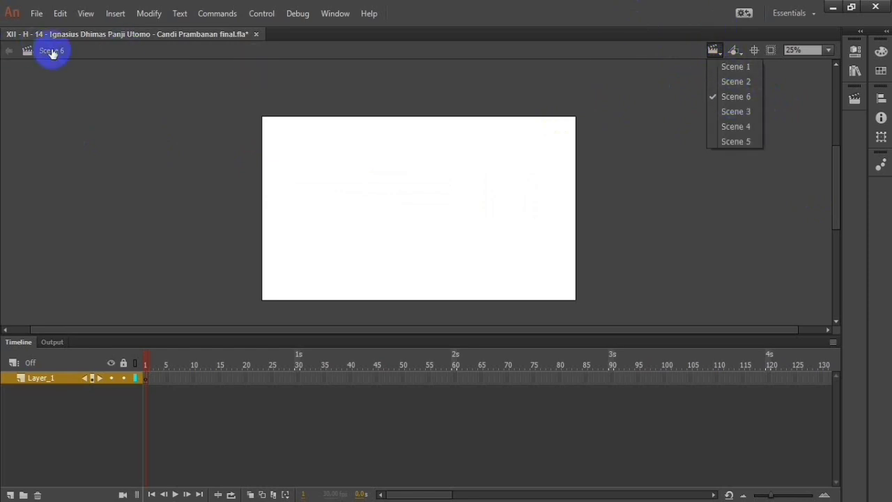
pyautogui.click(124, 19)
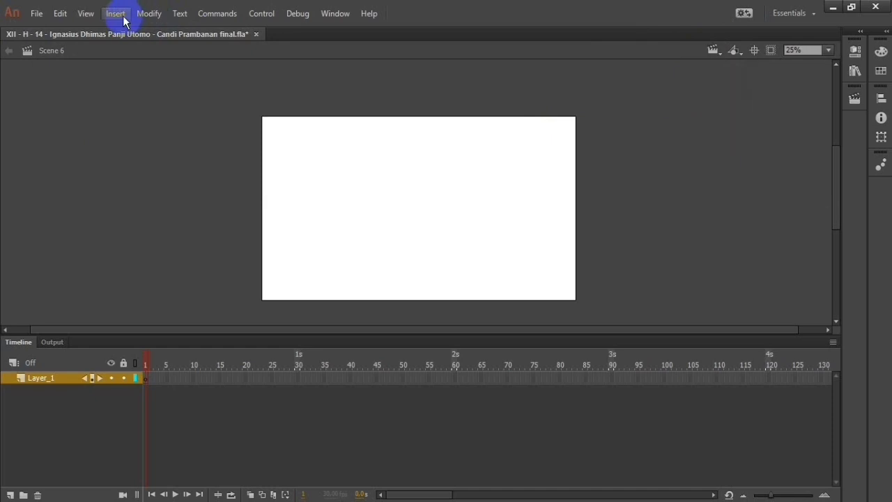
pyautogui.click(117, 18)
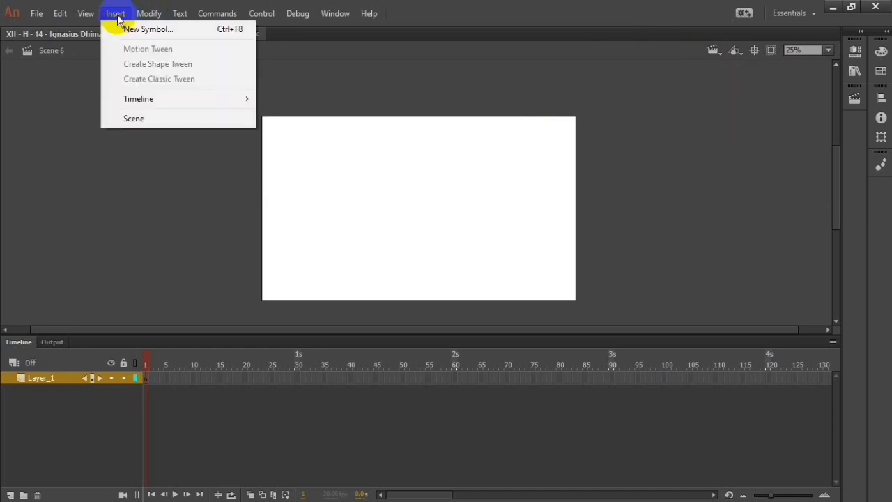
pyautogui.click(160, 119)
pyautogui.click(713, 50)
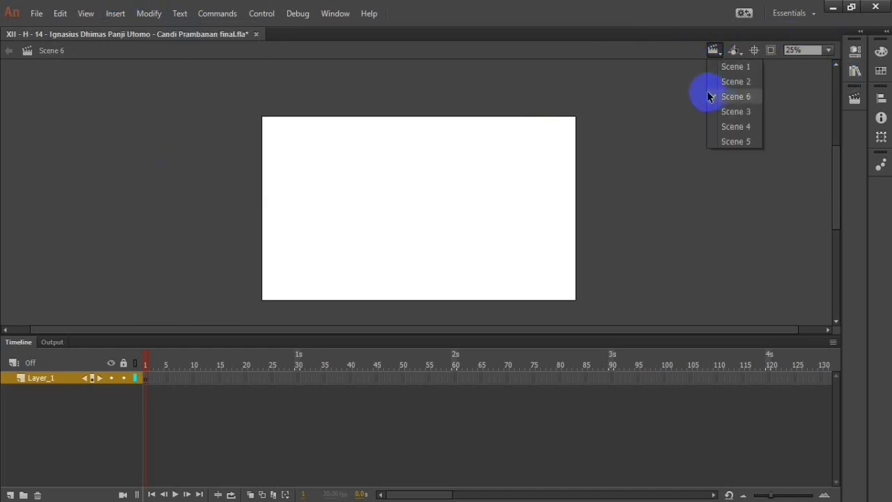
pyautogui.click(736, 96)
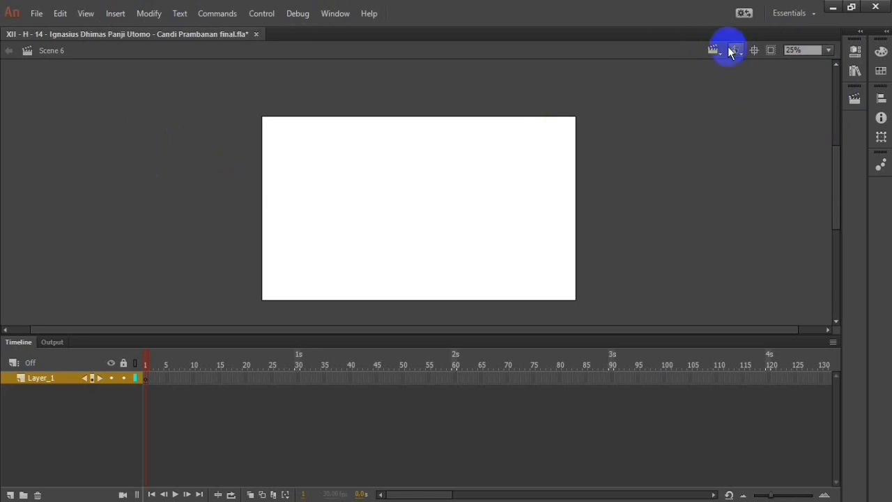
# Switch back and forth between Scene 1 and Scene 6 to compare their contents, ending on Scene 1
pyautogui.click(714, 50)
pyautogui.click(725, 67)
pyautogui.click(713, 50)
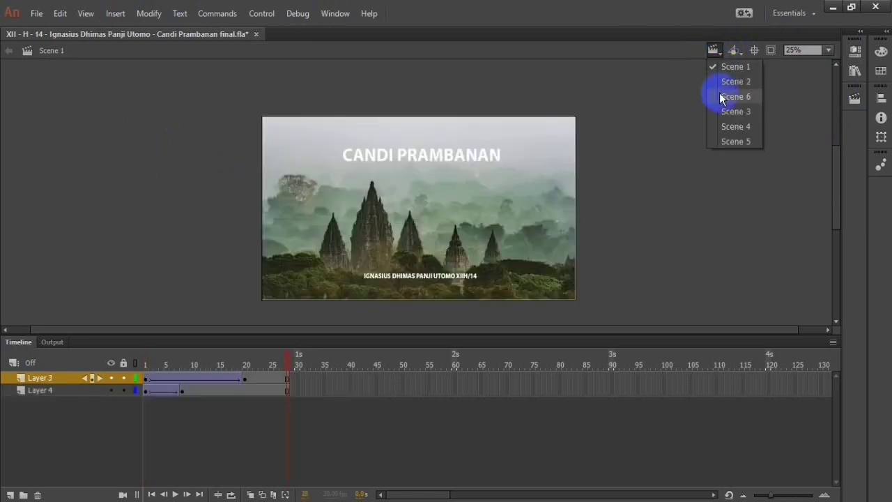
pyautogui.click(722, 98)
pyautogui.click(714, 50)
pyautogui.click(723, 96)
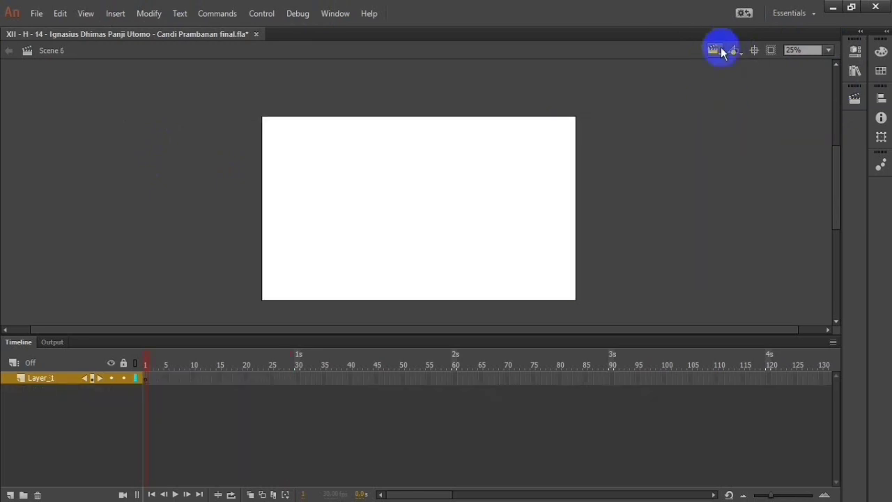
pyautogui.click(722, 53)
pyautogui.click(718, 69)
pyautogui.click(712, 55)
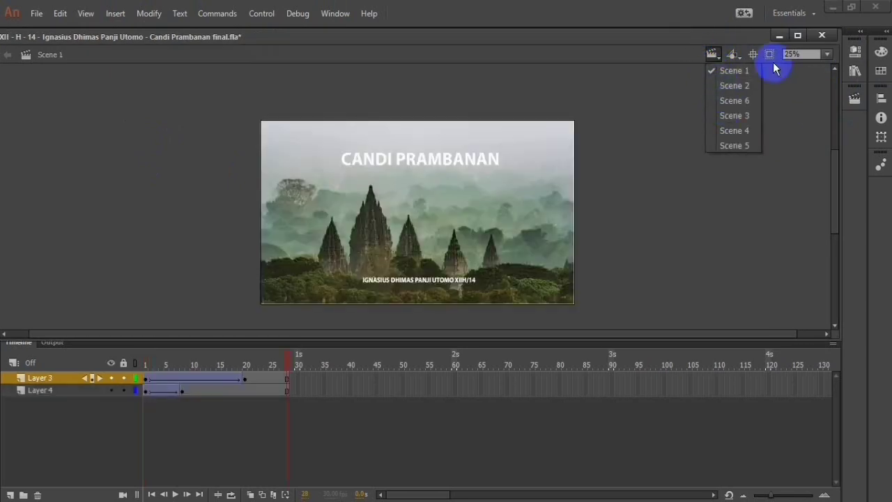
pyautogui.click(738, 58)
pyautogui.click(739, 57)
pyautogui.click(739, 58)
pyautogui.click(712, 54)
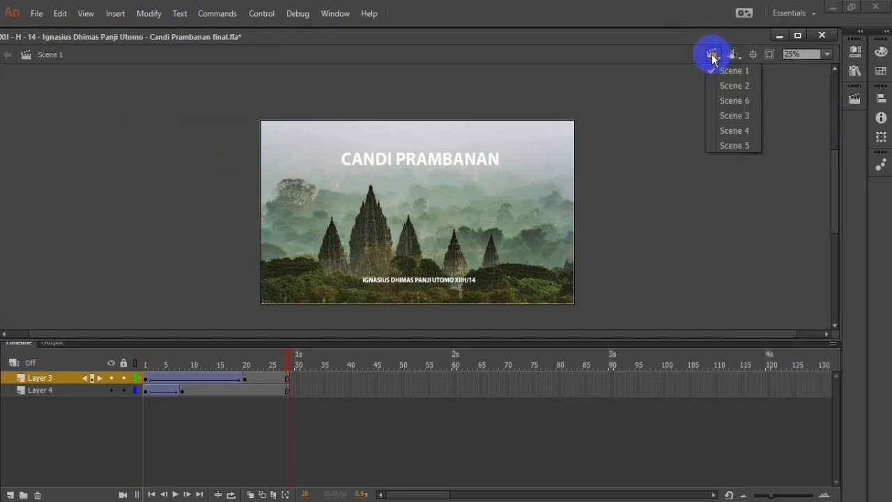
pyautogui.click(639, 122)
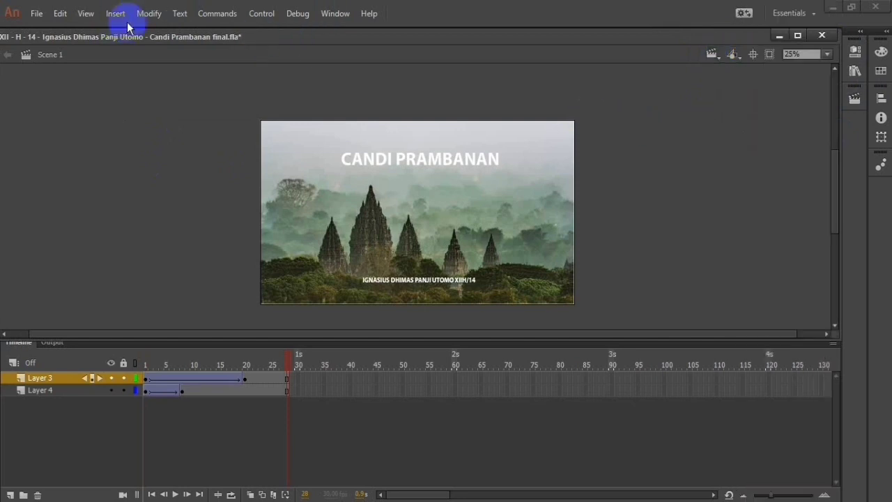
# Return to the empty Scene 6 and look for a way to remove it from the list of scenes
pyautogui.click(711, 54)
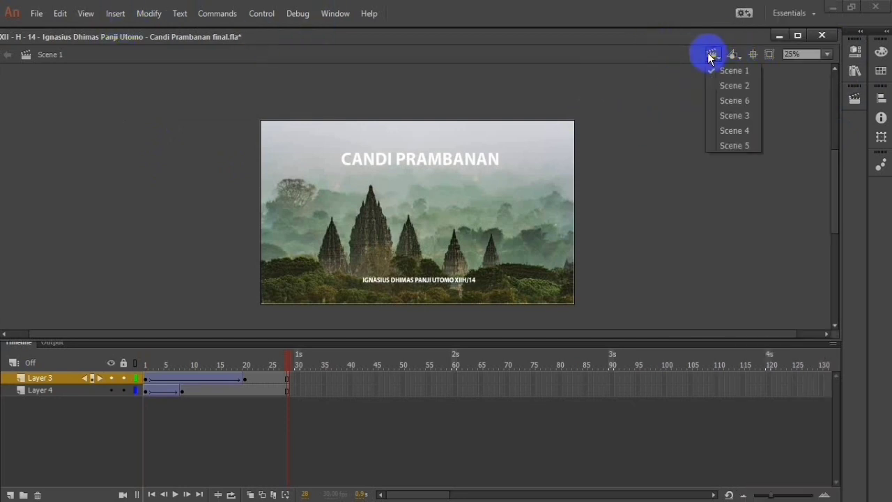
pyautogui.click(732, 101)
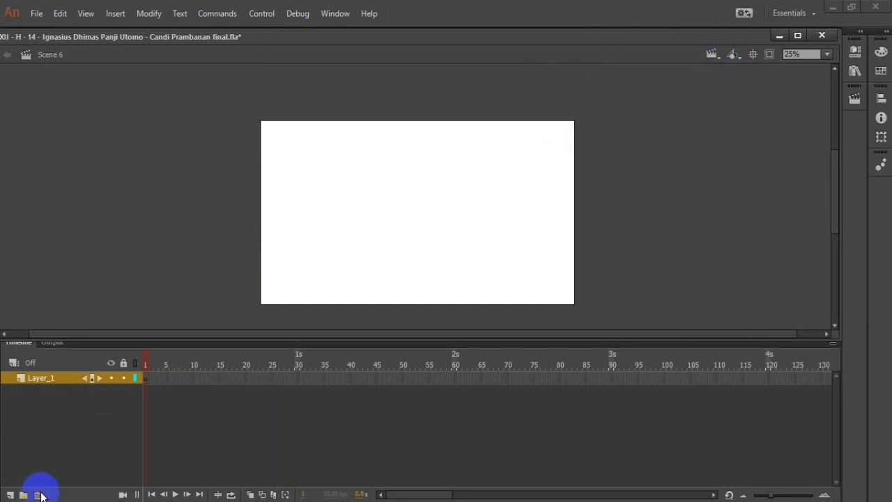
pyautogui.click(710, 54)
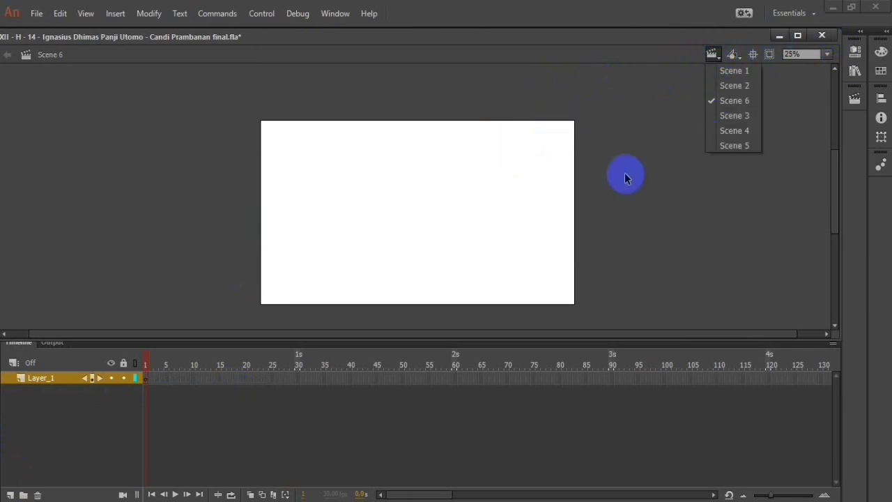
pyautogui.click(731, 99)
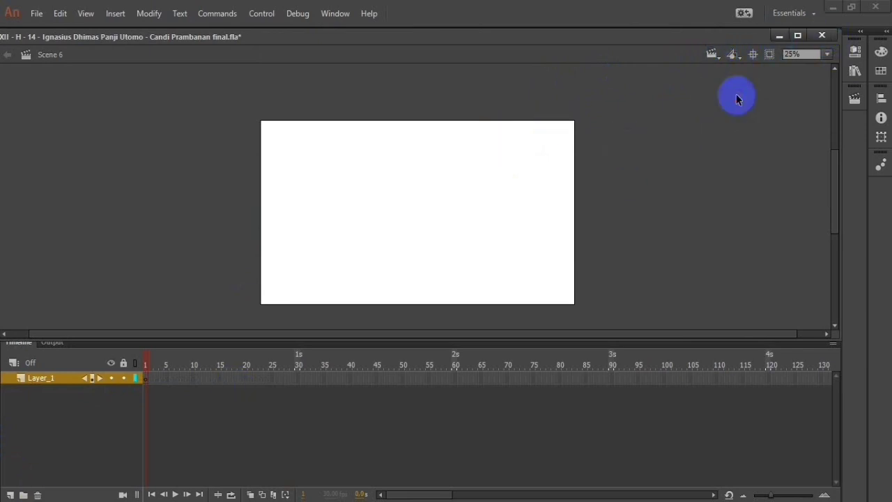
pyautogui.click(711, 56)
pyautogui.click(718, 101)
pyautogui.click(753, 55)
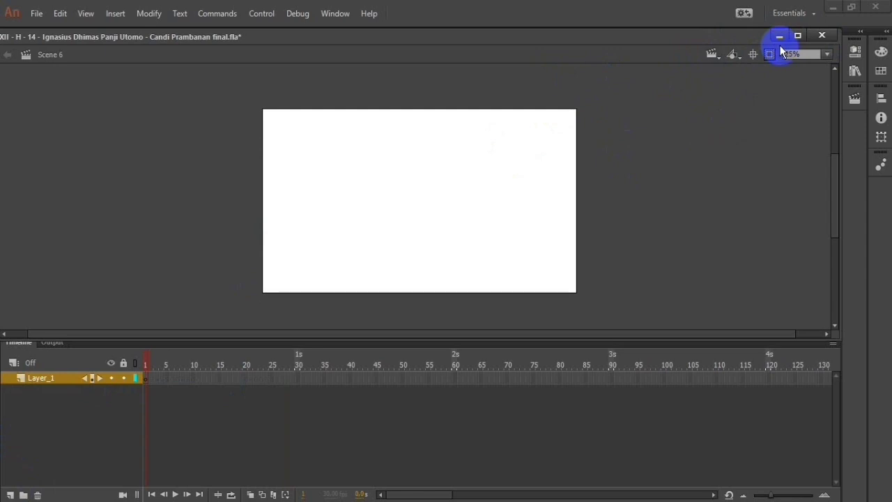
pyautogui.click(711, 54)
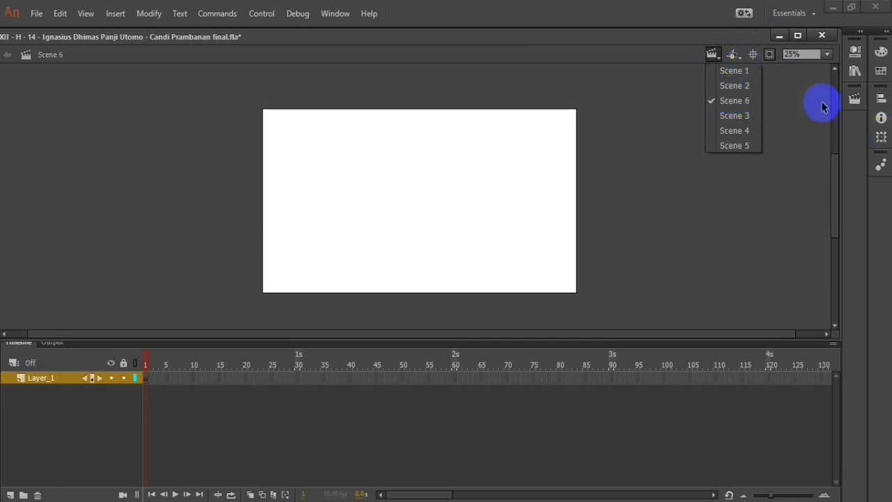
# Delete the empty Scene 6 from the movie's scenes and confirm the deletion
pyautogui.click(857, 100)
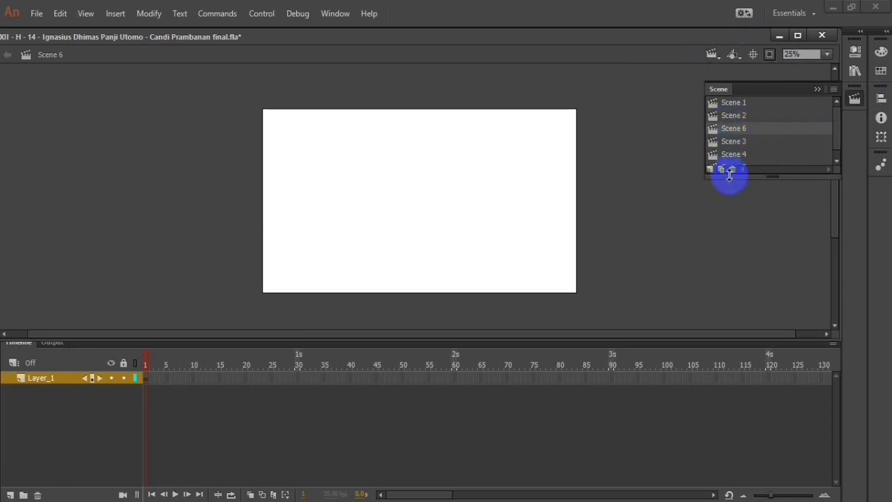
pyautogui.click(732, 169)
pyautogui.click(492, 277)
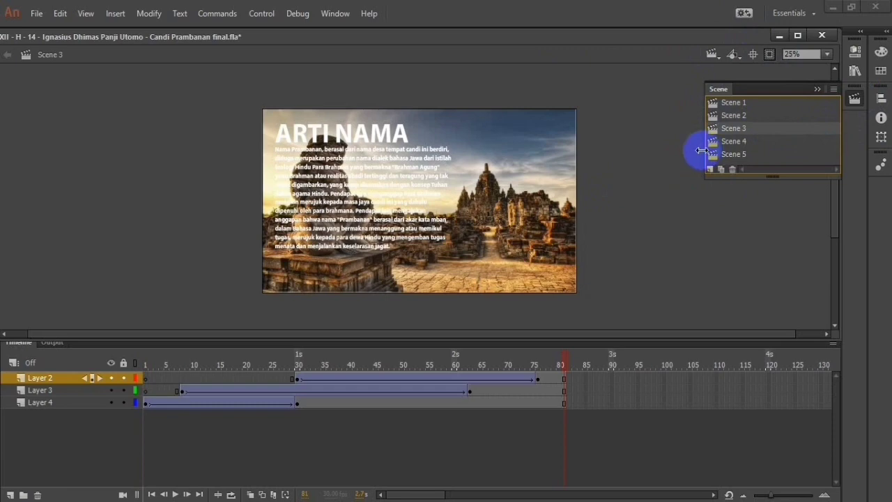
# Test the movie and advance through the remaining scenes to check their playing order
pyautogui.hotkey('ctrl', 'Return')
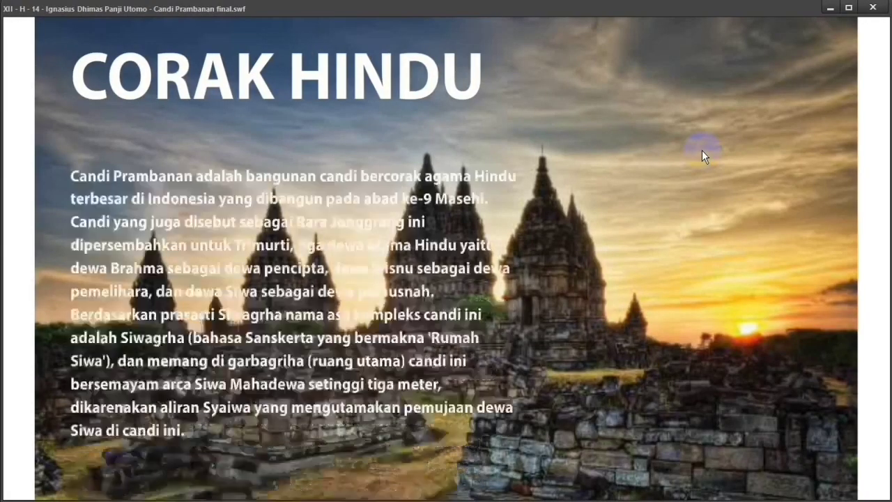
pyautogui.click(702, 151)
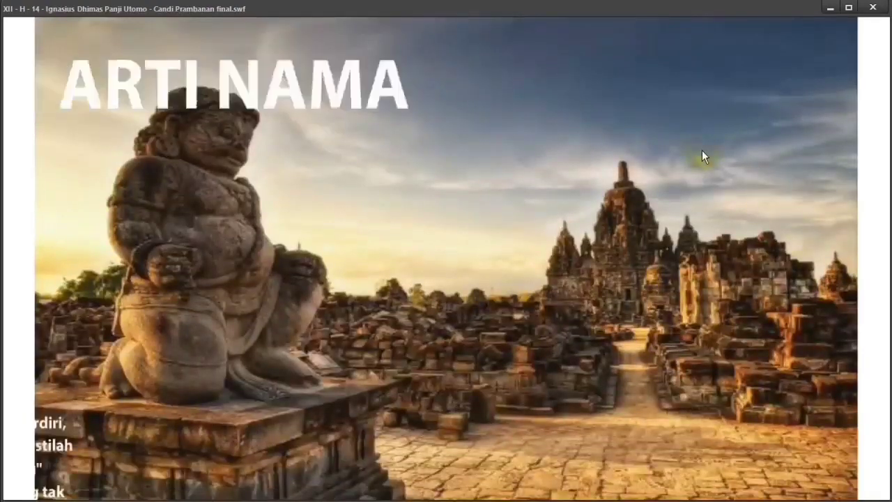
pyautogui.click(701, 152)
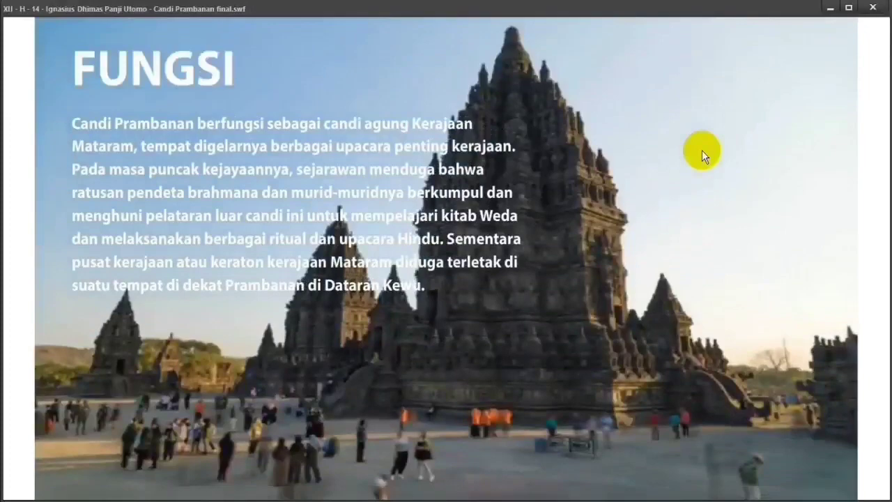
pyautogui.click(702, 152)
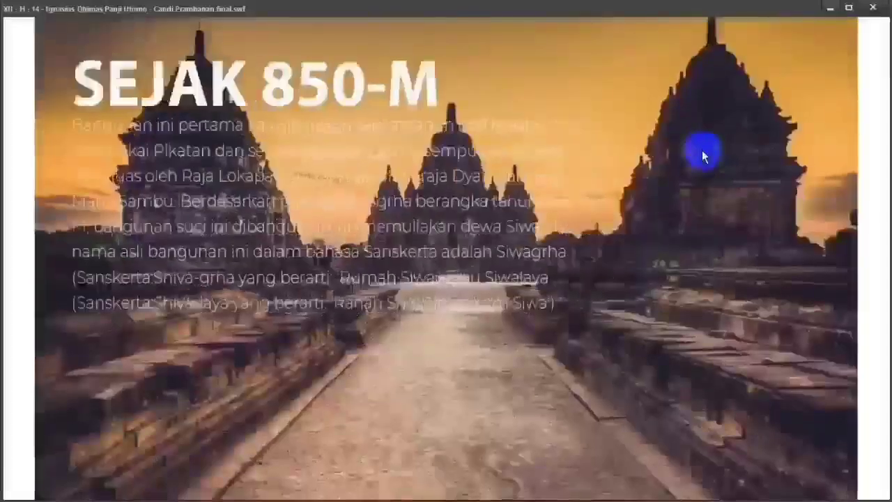
pyautogui.click(702, 153)
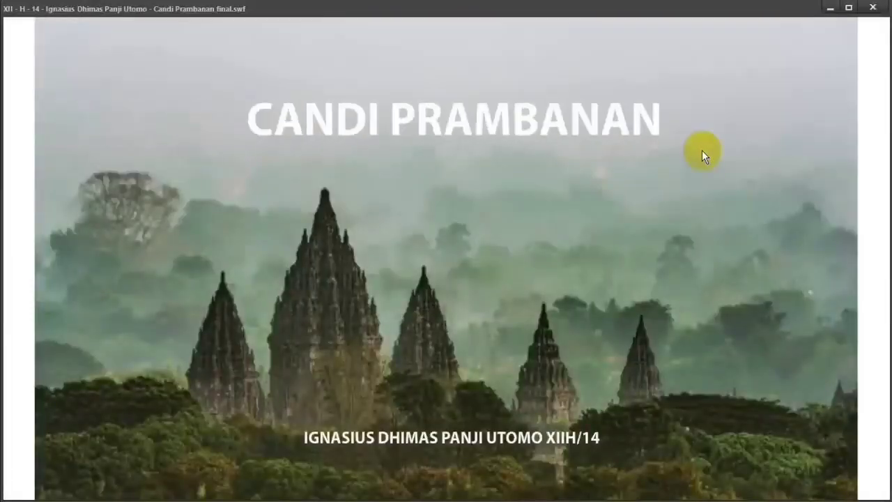
pyautogui.click(701, 152)
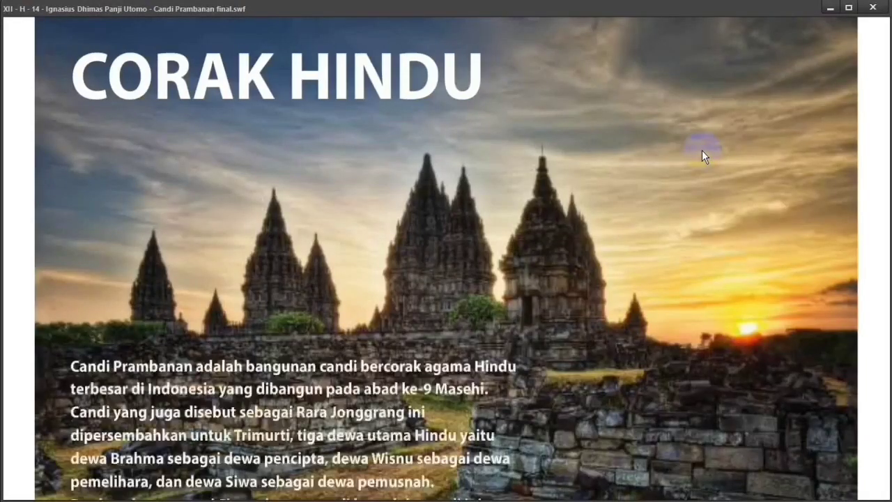
pyautogui.click(702, 152)
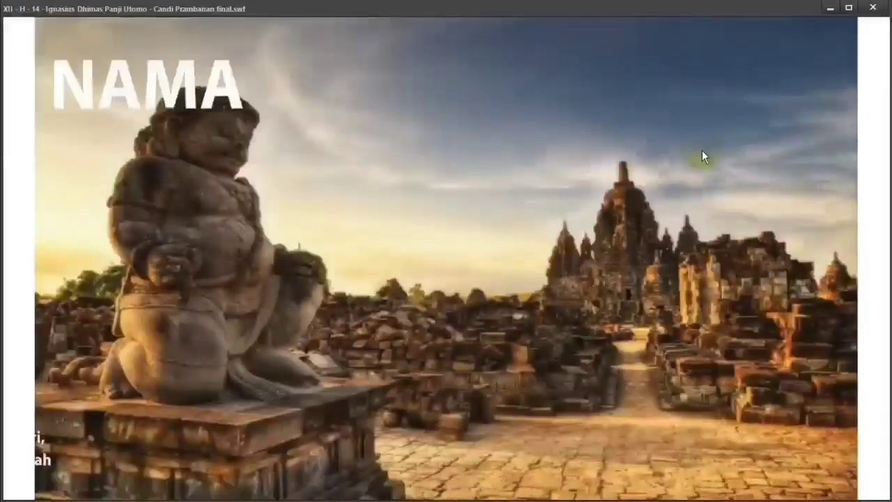